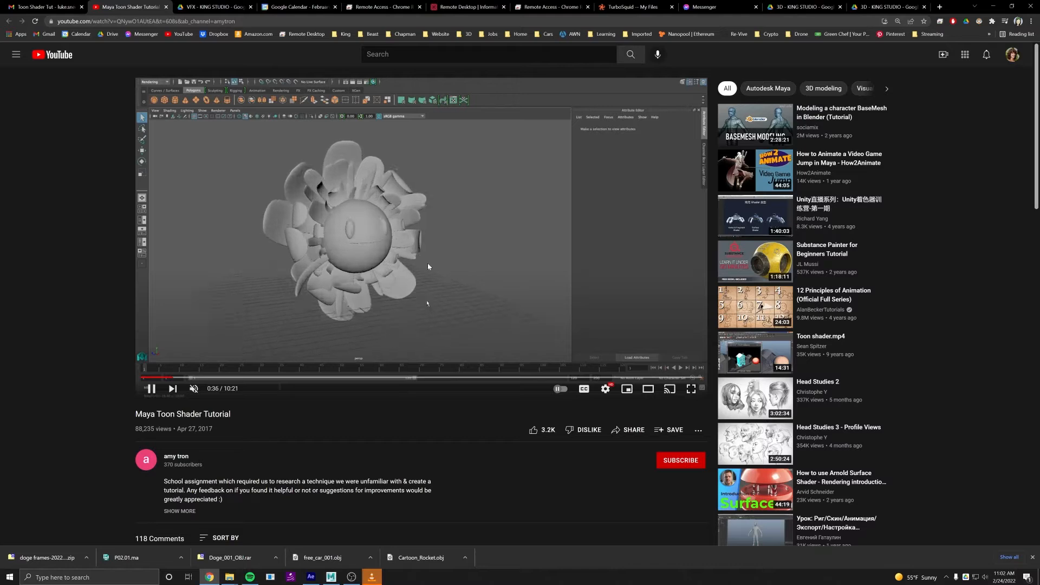
# Pause the YouTube toon shader tutorial, switch to Maya and close the NickJayDoge.mp4 reference clip.
pyautogui.click(448, 274)
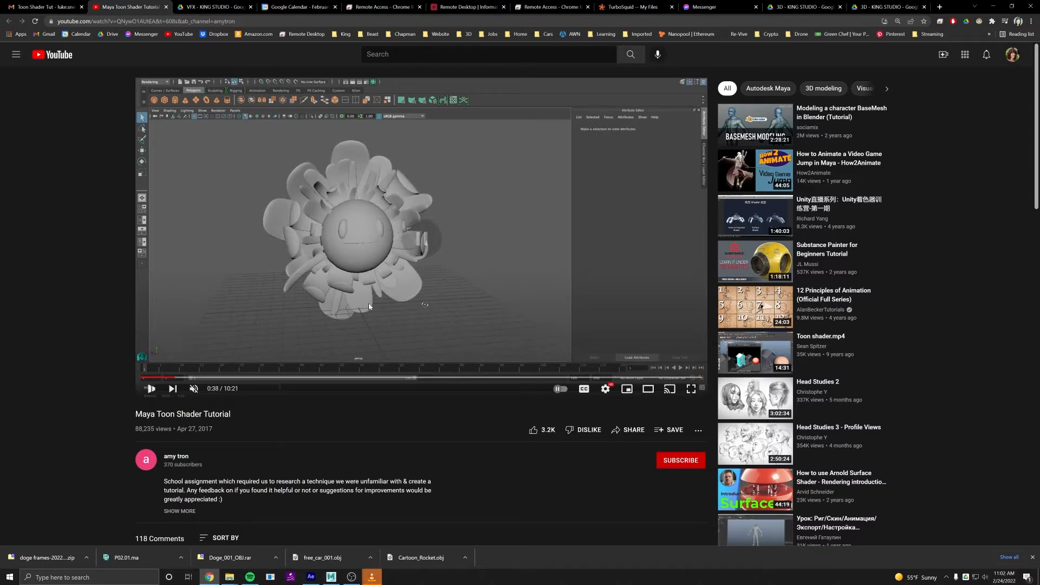
pyautogui.click(370, 578)
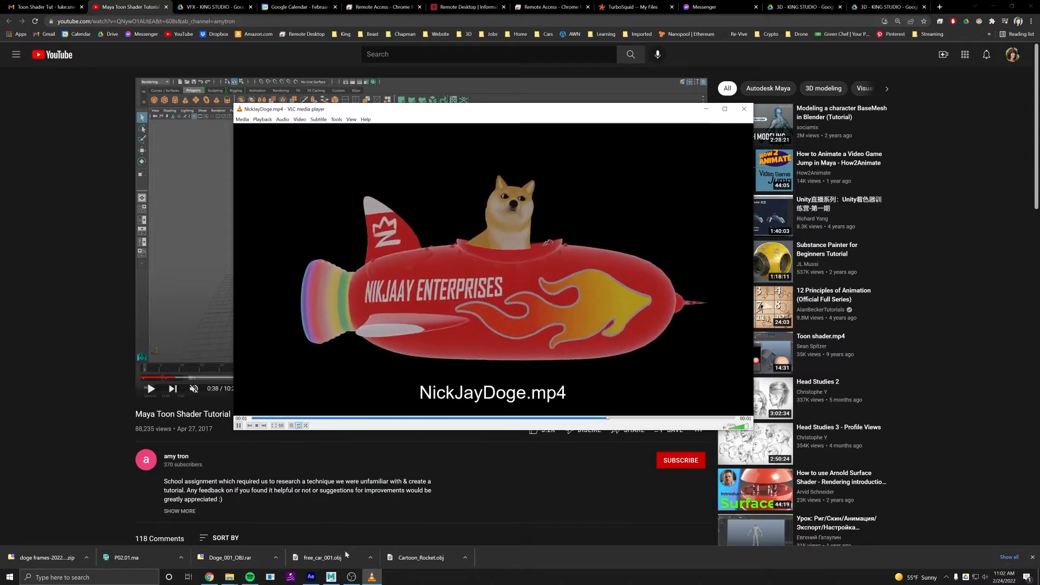
pyautogui.click(330, 578)
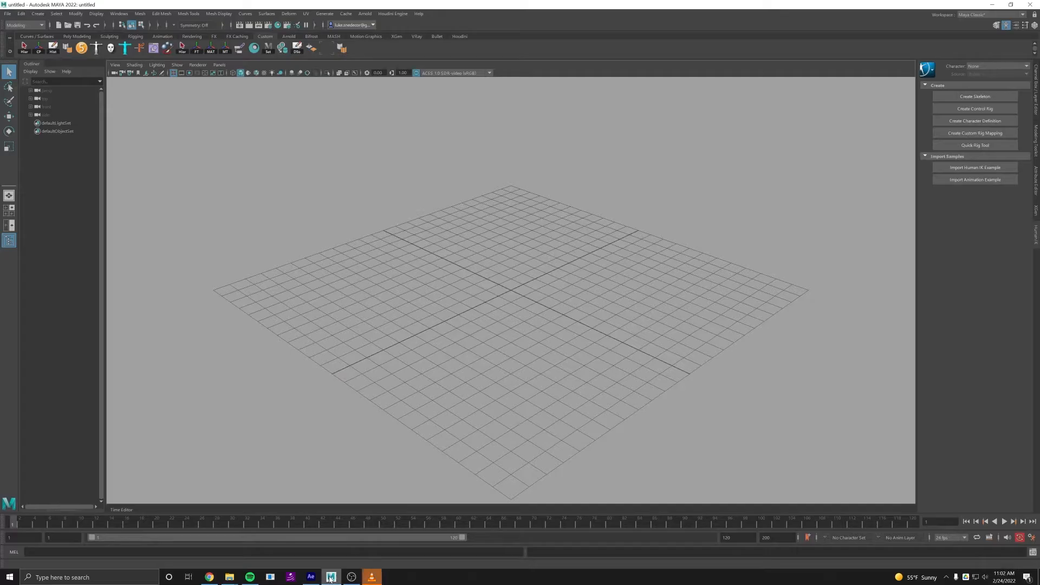
pyautogui.click(372, 578)
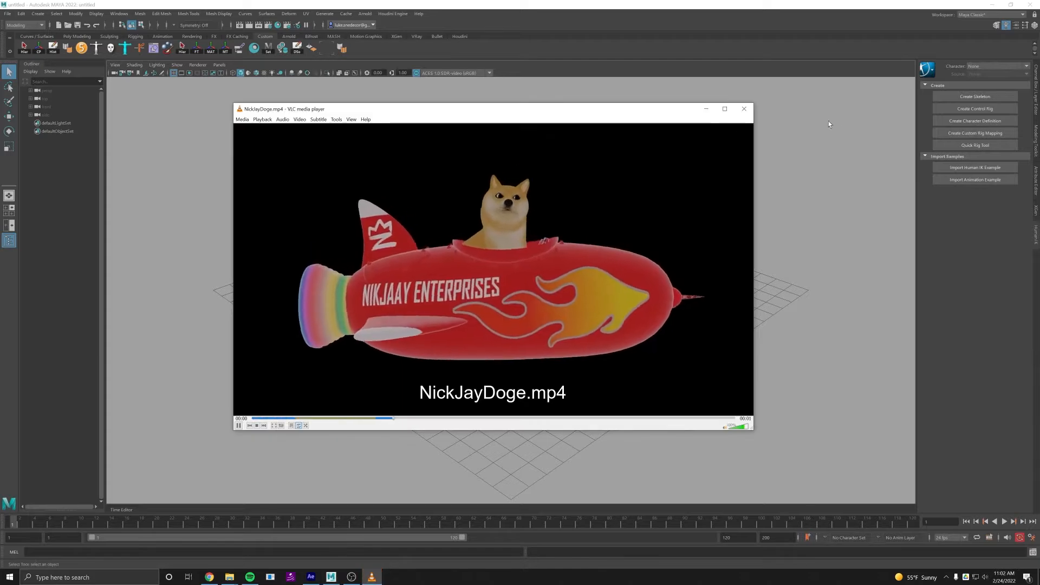
pyautogui.click(739, 108)
# Import free_car_001.obj from the TurboSquid Models folder inside P02 Cartoon Modeling into the empty Maya scene.
pyautogui.moveTo(233, 573)
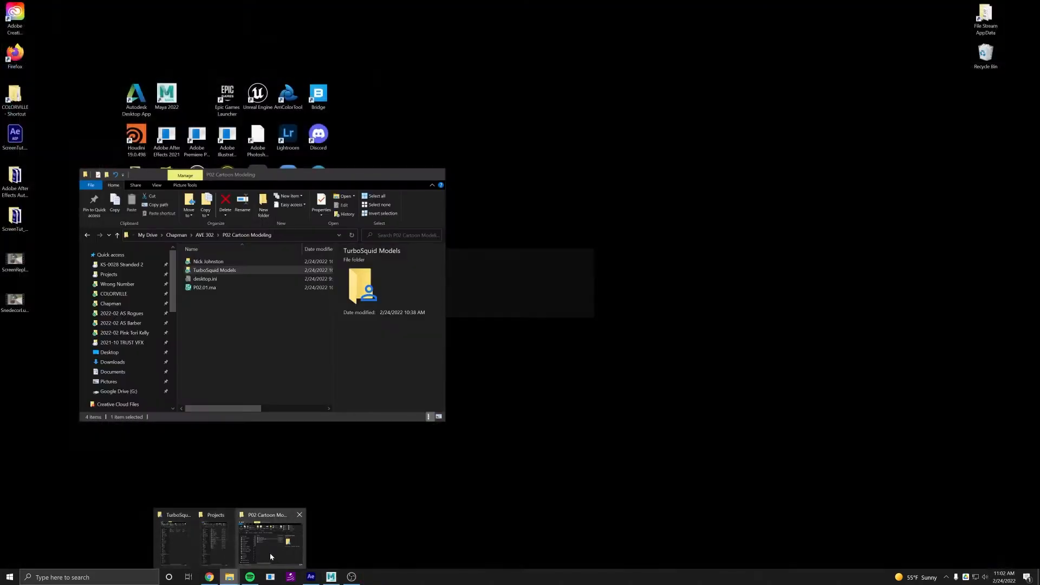
pyautogui.click(271, 528)
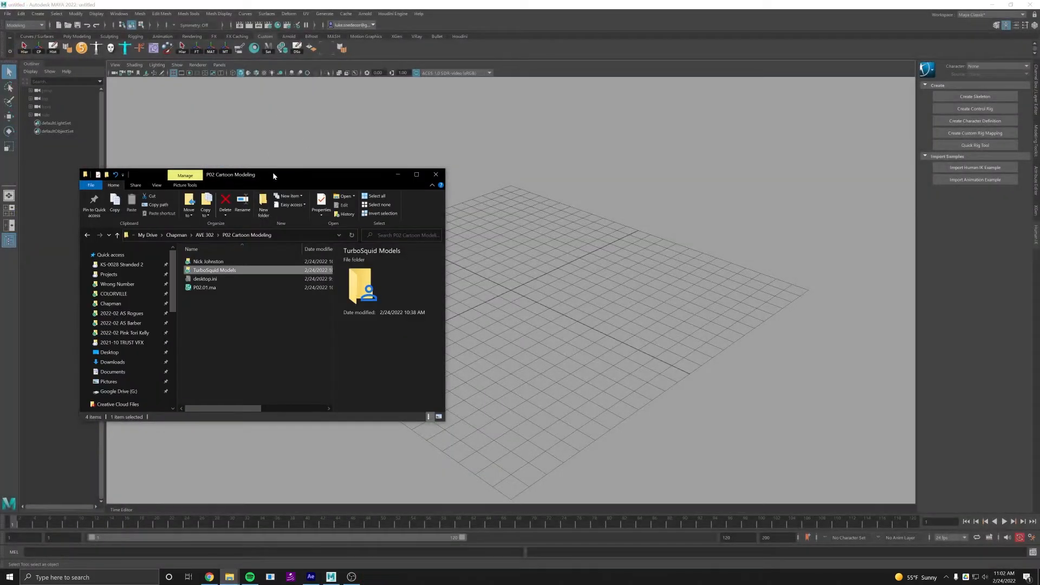
pyautogui.moveTo(273, 176); pyautogui.dragTo(333, 103)
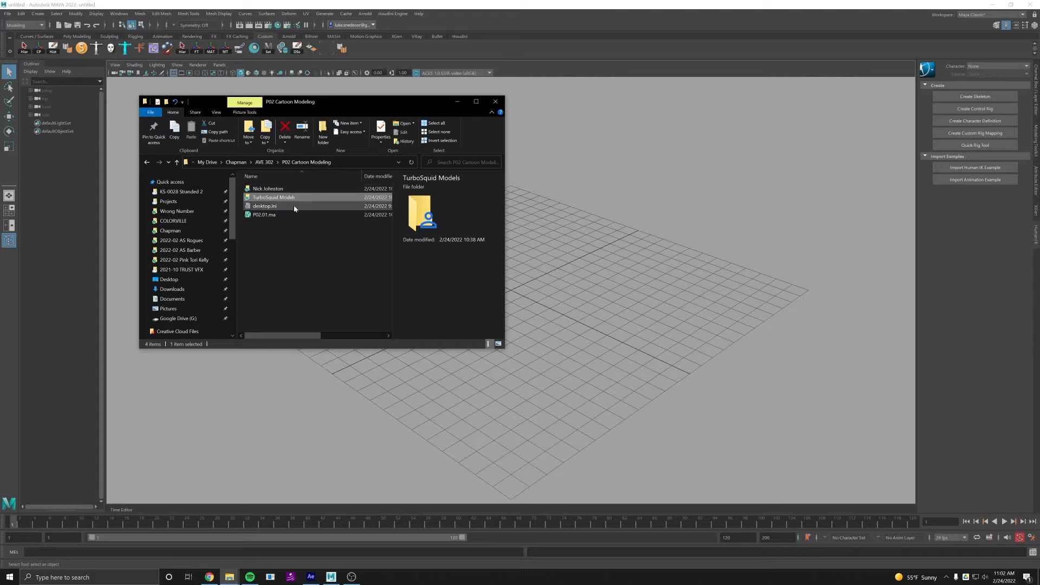
pyautogui.doubleClick(277, 198)
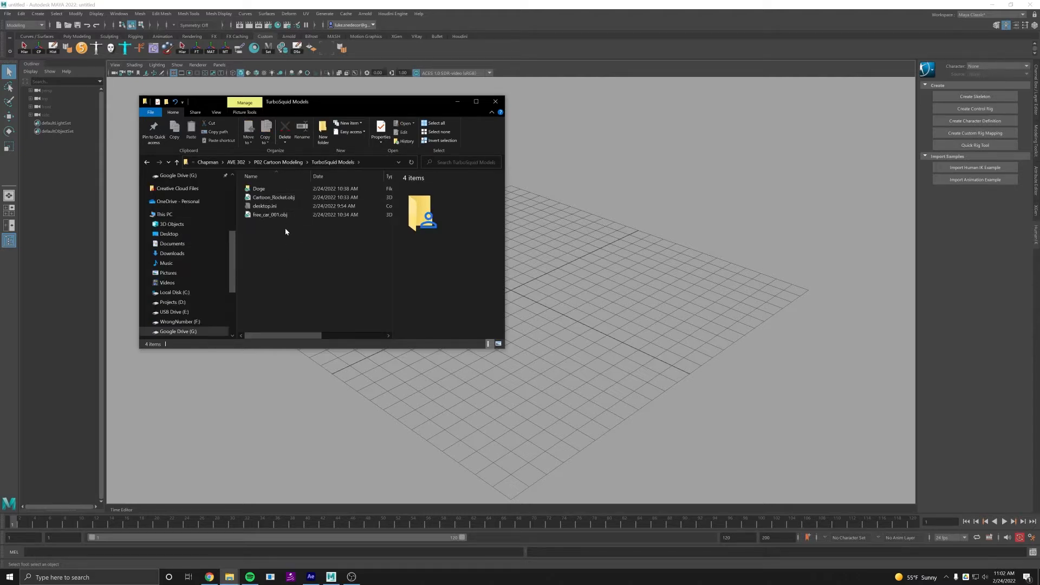
pyautogui.click(284, 198)
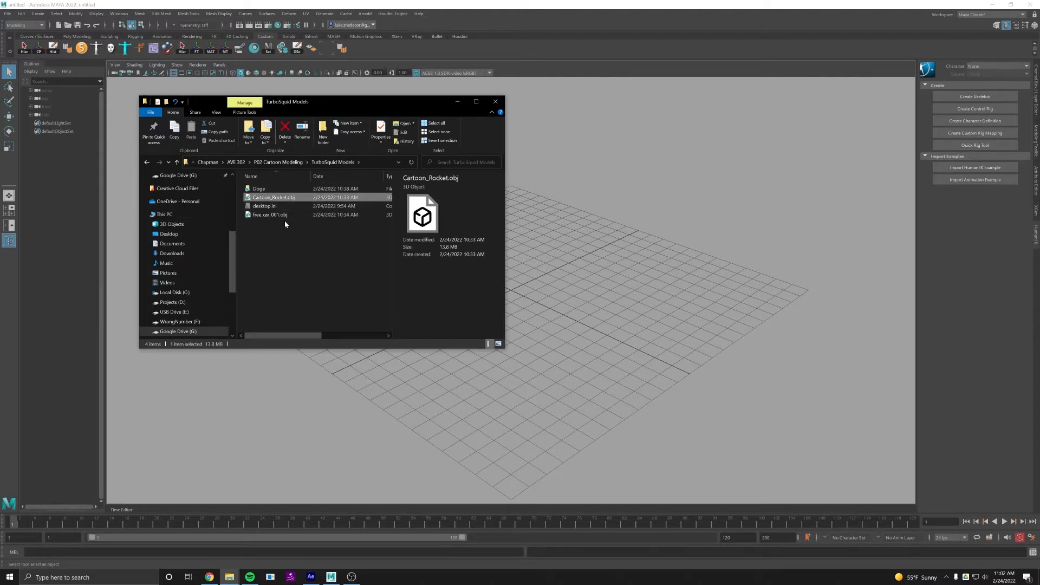
pyautogui.click(284, 216)
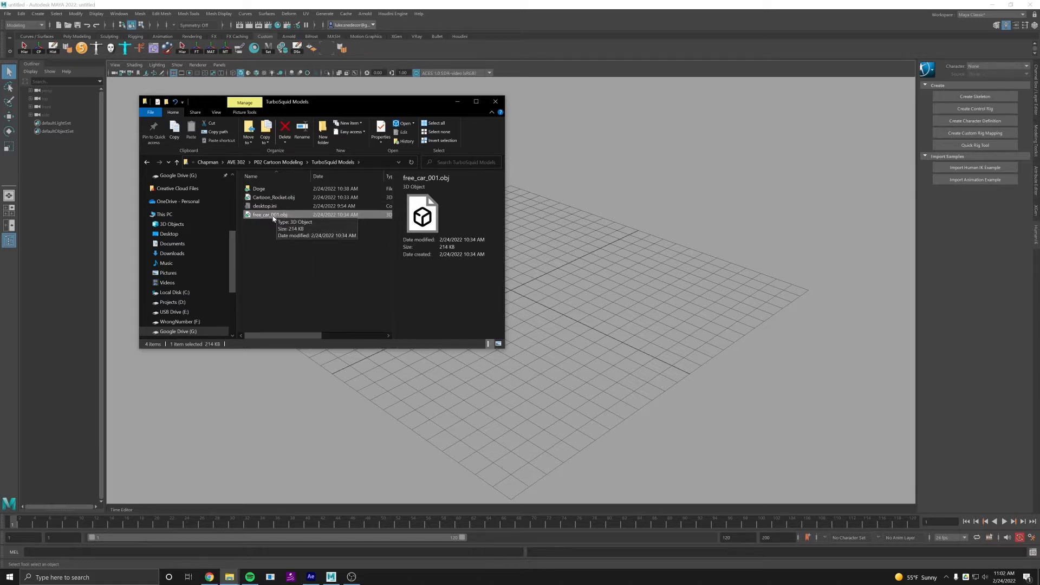
pyautogui.moveTo(274, 217); pyautogui.dragTo(551, 268)
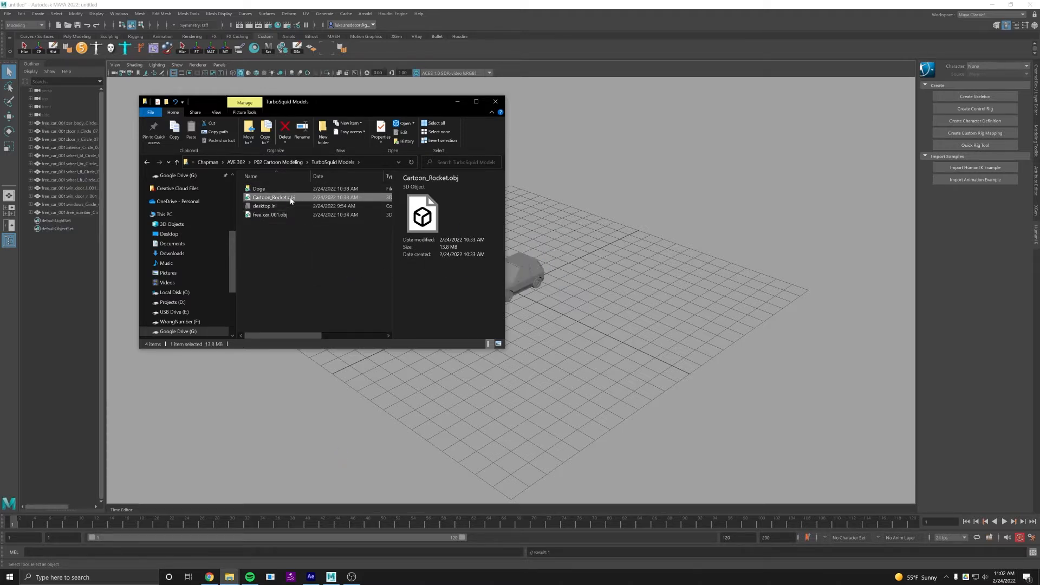
# Move the file window clear of the imported car and examine the car model up close in Maya.
pyautogui.moveTo(320, 111); pyautogui.dragTo(287, 116)
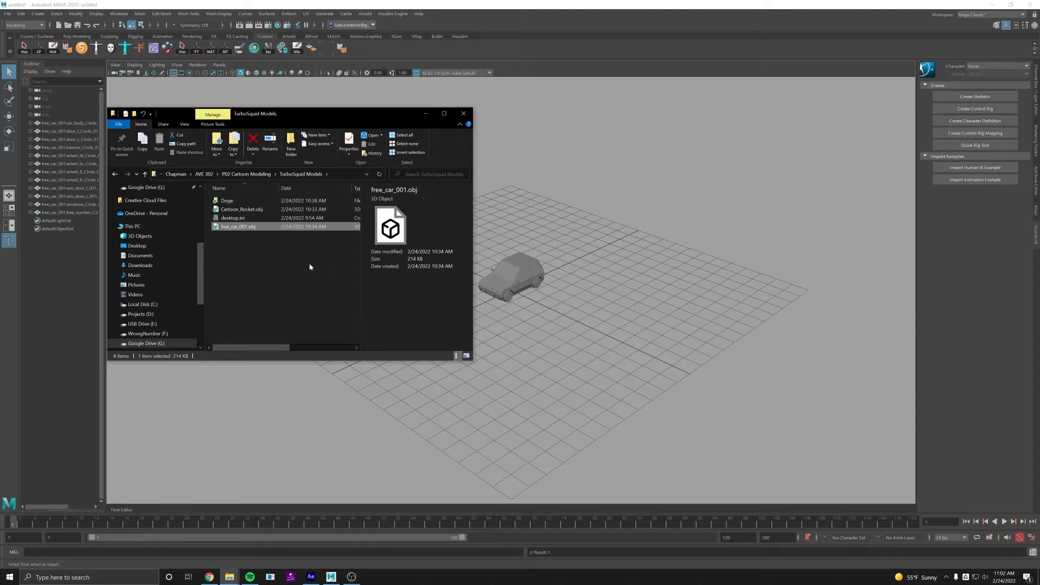
pyautogui.moveTo(257, 118); pyautogui.dragTo(217, 196)
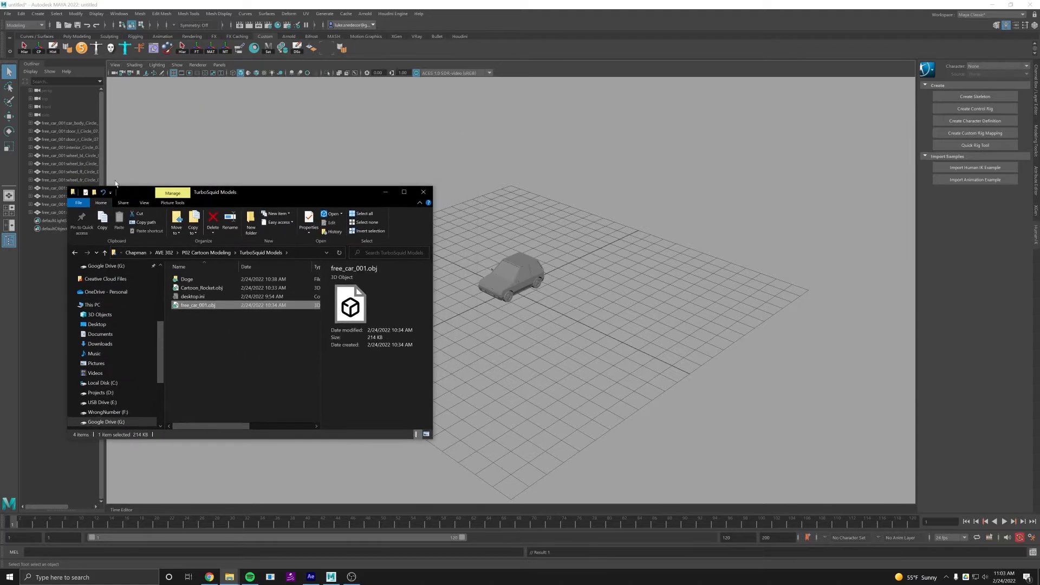
pyautogui.scroll(5, 500, 271)
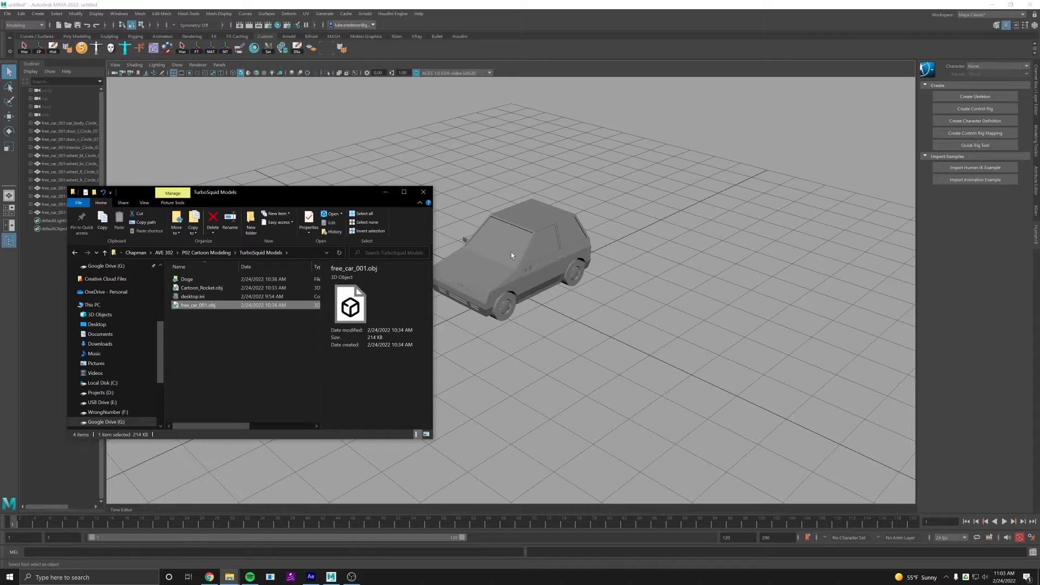
pyautogui.click(527, 230)
pyautogui.keyDown('alt'); pyautogui.moveTo(577, 266); pyautogui.dragTo(564, 293); pyautogui.keyUp('alt')
pyautogui.click(534, 327)
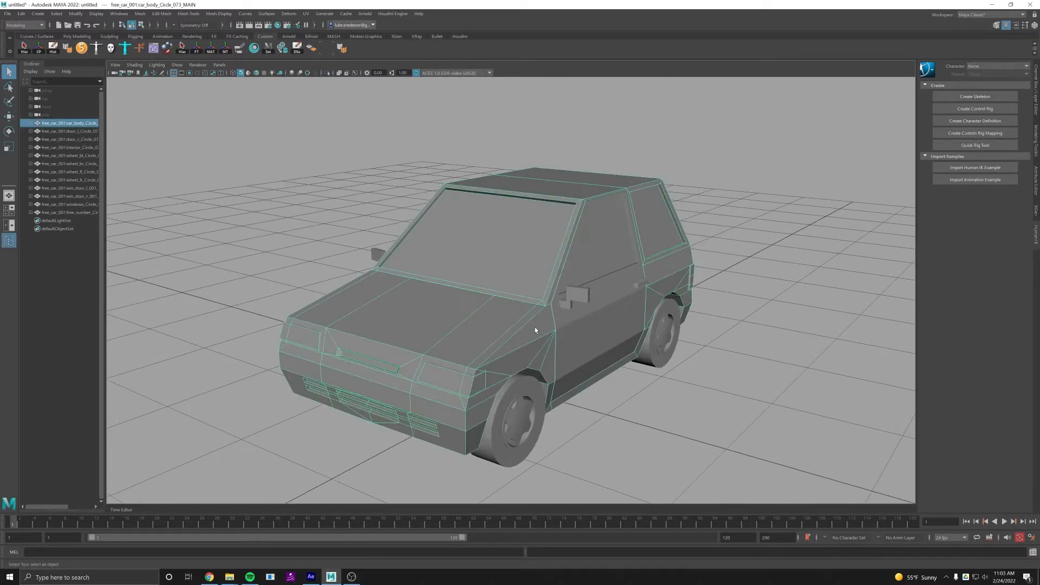
pyautogui.keyDown('alt'); pyautogui.moveTo(535, 327); pyautogui.dragTo(661, 324); pyautogui.keyUp('alt')
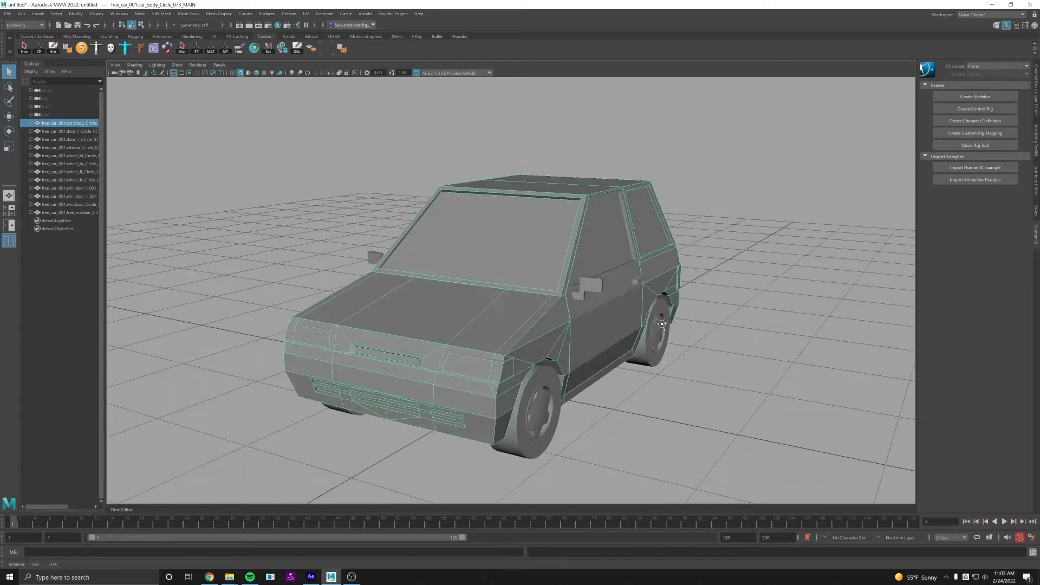
# Check the Cartoon_Rocket.obj file in the TurboSquid Models folder, then return to the car scene in Maya.
pyautogui.hotkey('alt', 'Tab')
pyautogui.click(201, 288)
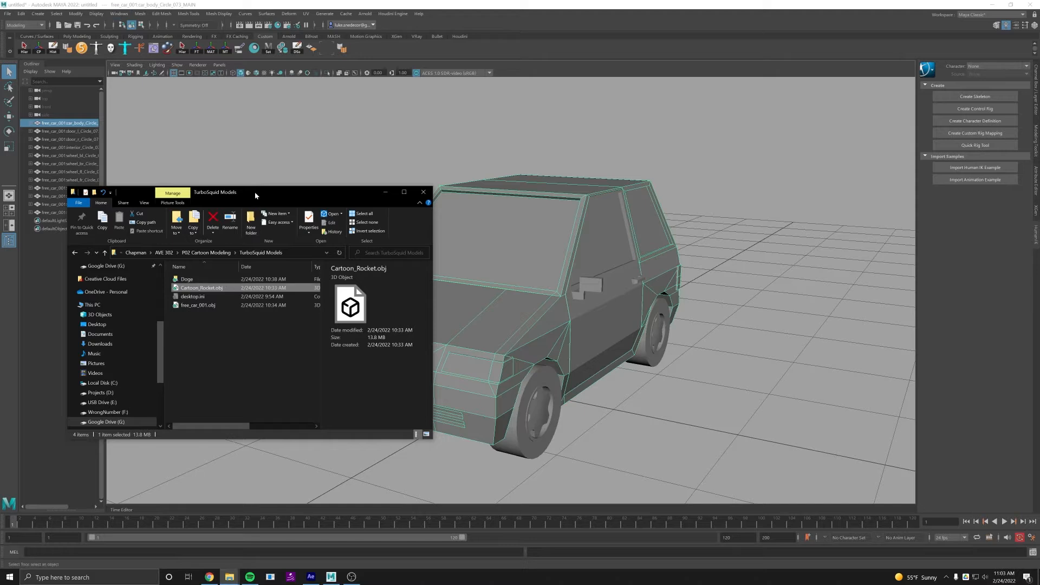
pyautogui.moveTo(255, 192); pyautogui.dragTo(306, 188)
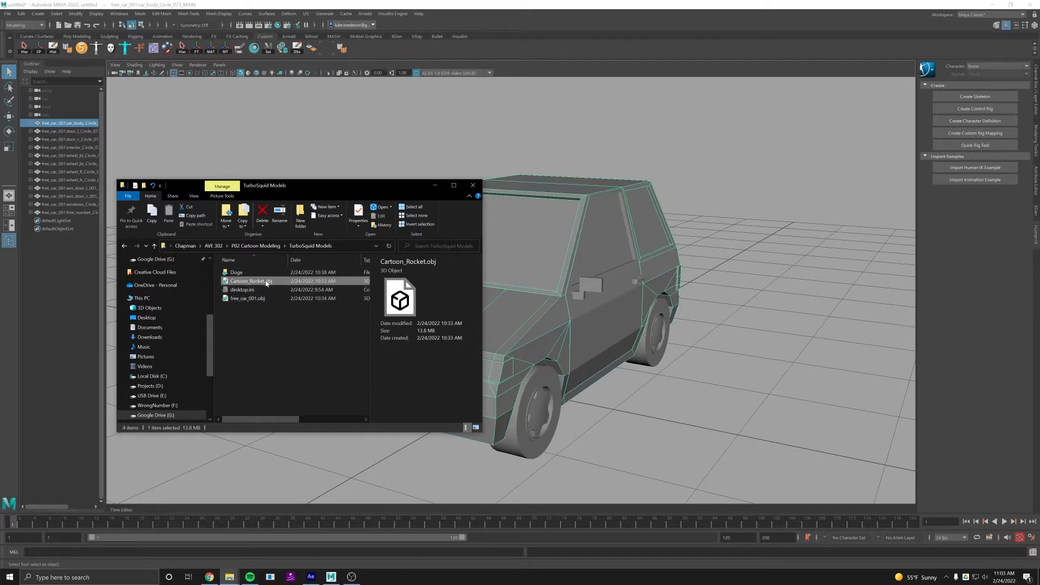
pyautogui.click(672, 399)
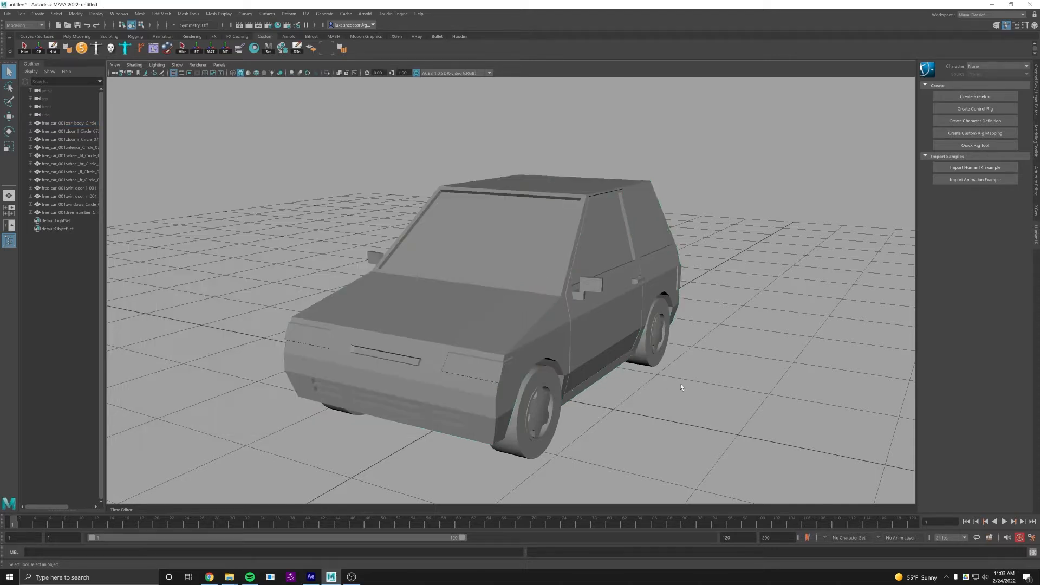
# Assign a Solid Color toon fill shader to the car body using the Rendering menu set.
pyautogui.keyDown('alt'); pyautogui.moveTo(761, 343); pyautogui.dragTo(622, 321); pyautogui.keyUp('alt')
pyautogui.click(442, 334)
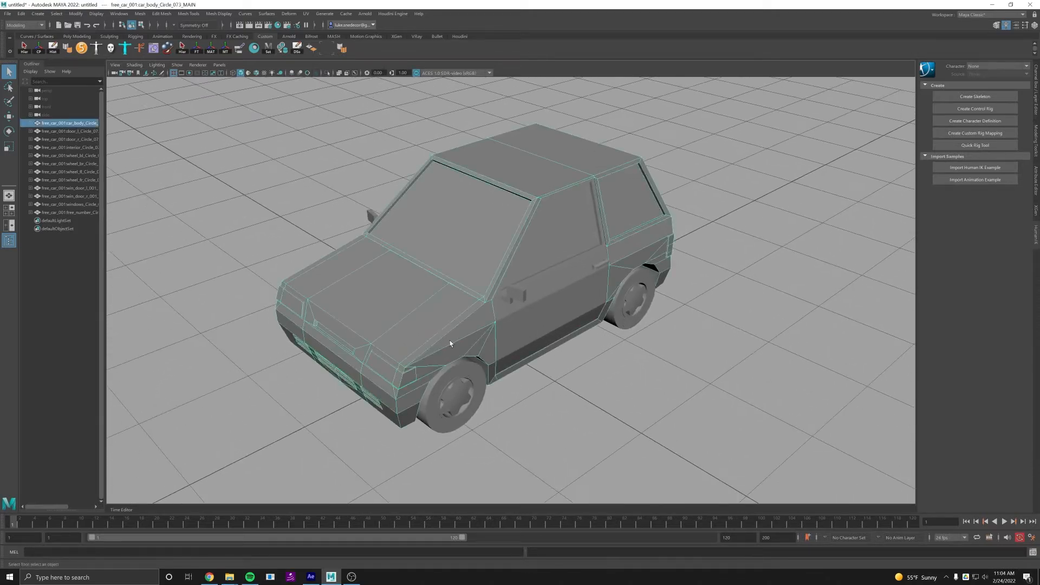
pyautogui.keyDown('alt'); pyautogui.moveTo(443, 335); pyautogui.dragTo(555, 371); pyautogui.keyUp('alt')
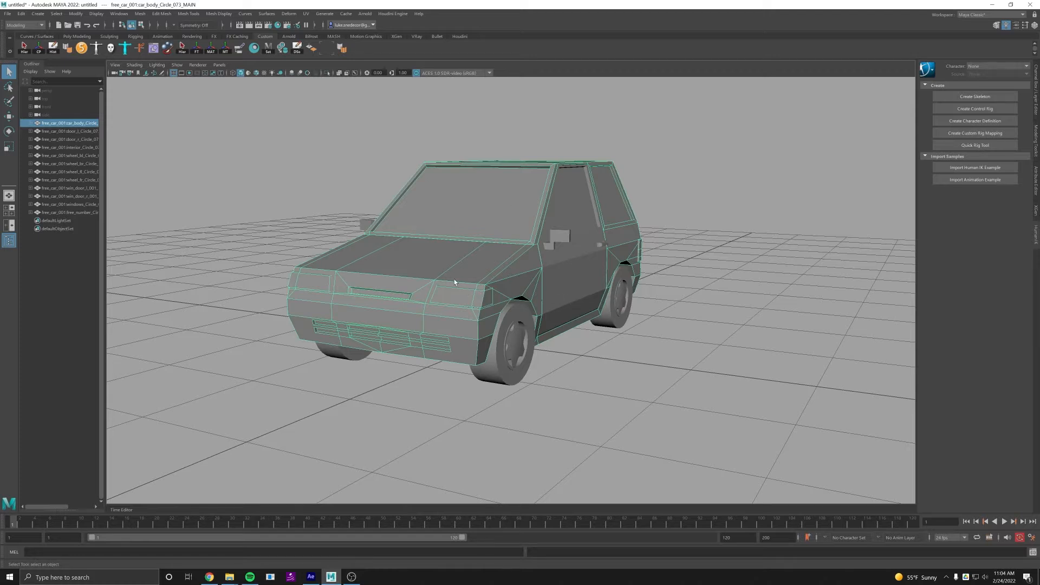
pyautogui.click(20, 25)
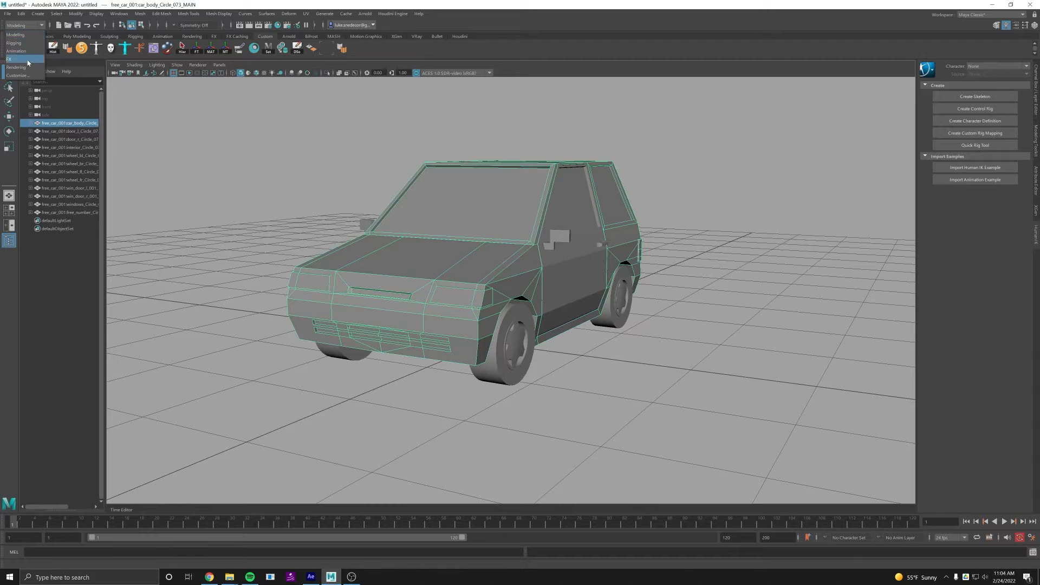
pyautogui.click(16, 68)
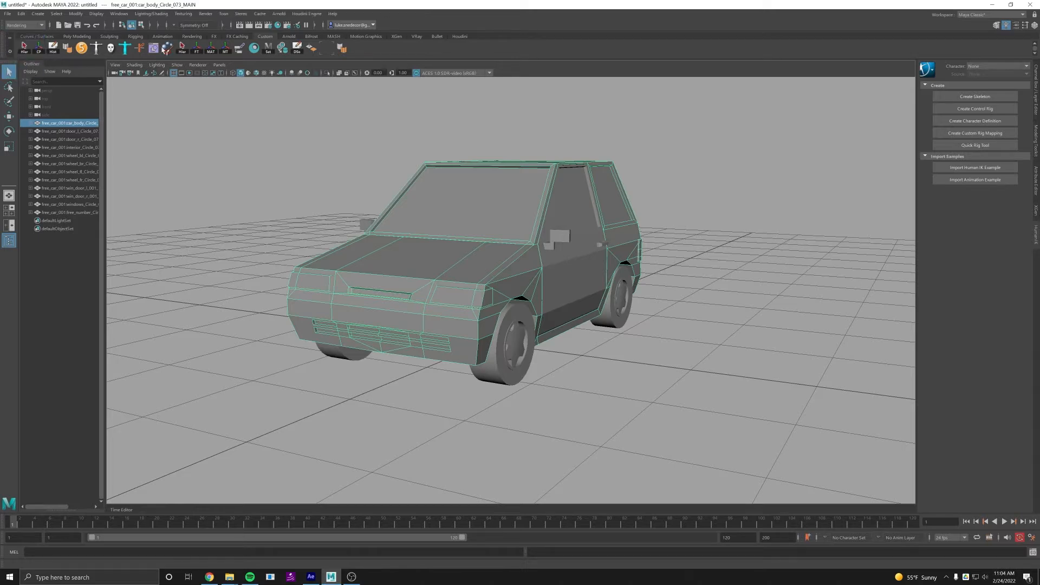
pyautogui.click(223, 14)
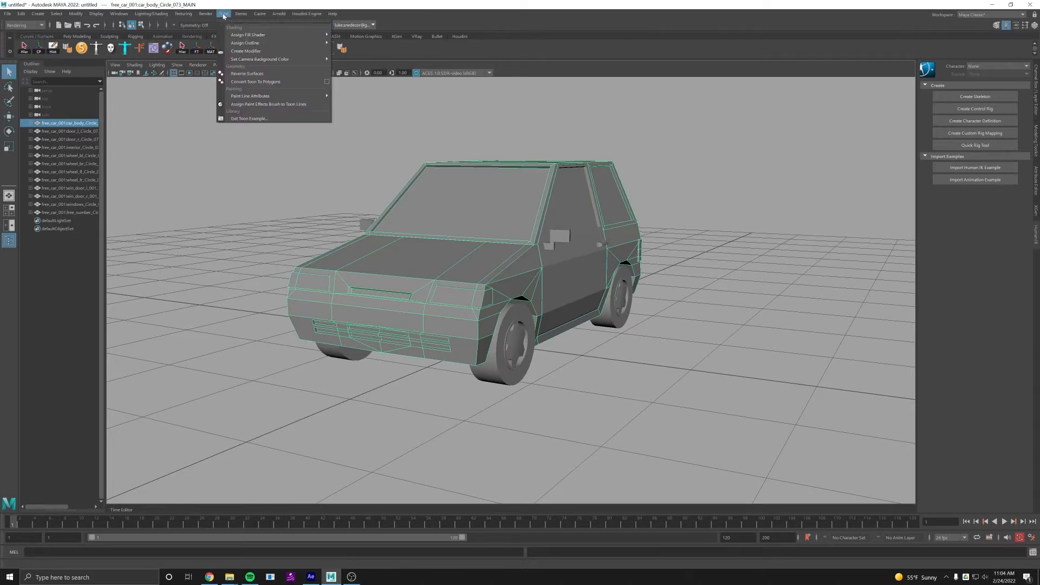
pyautogui.moveTo(251, 38)
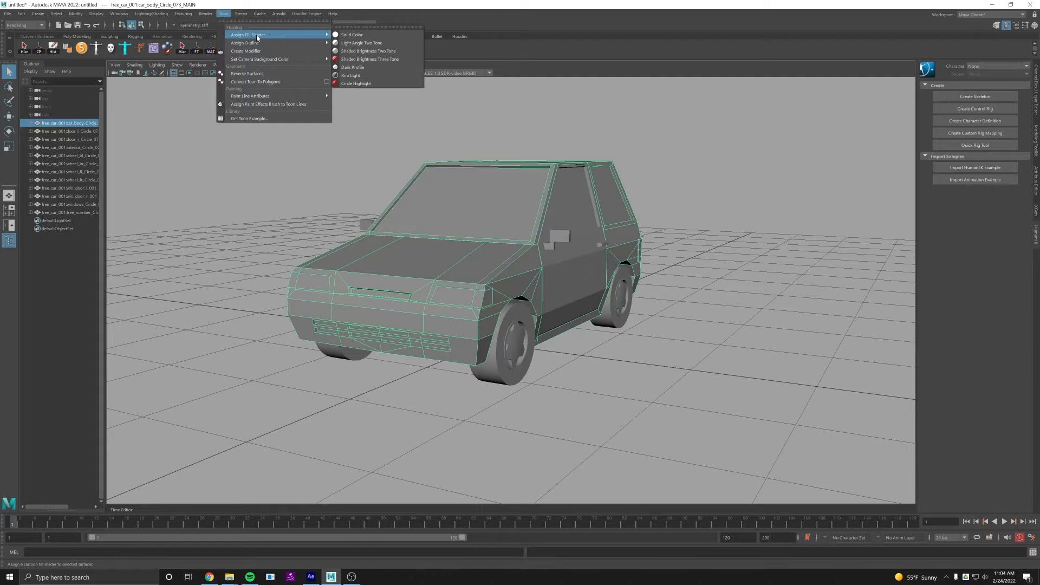
pyautogui.click(360, 36)
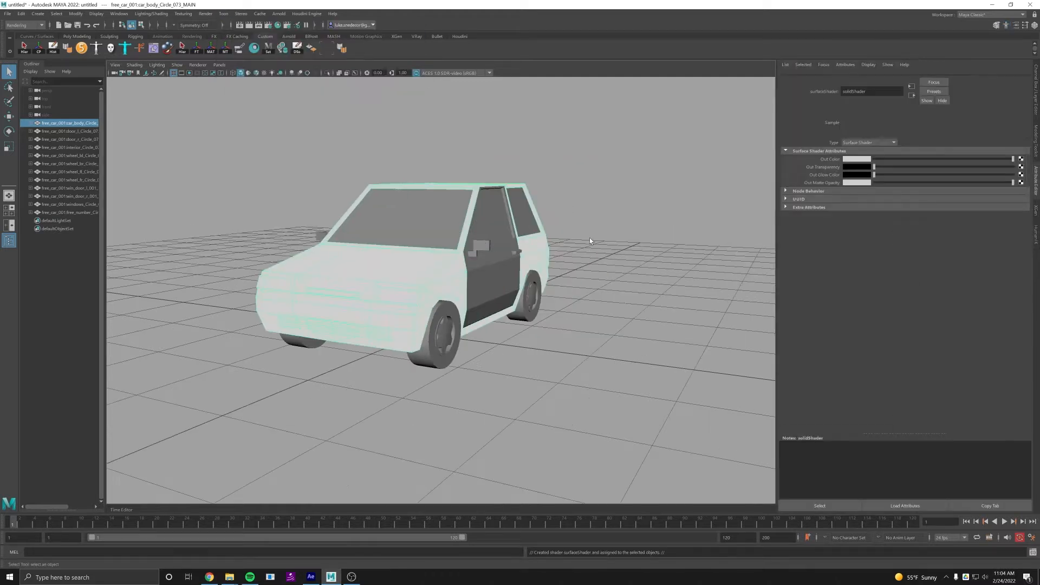
# Examine the flat solid-color shading on the car body from the rear, sides and front.
pyautogui.click(594, 295)
pyautogui.keyDown('alt'); pyautogui.moveTo(475, 367); pyautogui.dragTo(561, 353); pyautogui.keyUp('alt')
pyautogui.keyDown('alt'); pyautogui.moveTo(500, 353); pyautogui.dragTo(545, 355, button='right'); pyautogui.keyUp('alt')
pyautogui.keyDown('alt'); pyautogui.moveTo(504, 325); pyautogui.dragTo(486, 331, button='middle'); pyautogui.keyUp('alt')
pyautogui.keyDown('alt'); pyautogui.moveTo(487, 331); pyautogui.dragTo(498, 328, button='right'); pyautogui.keyUp('alt')
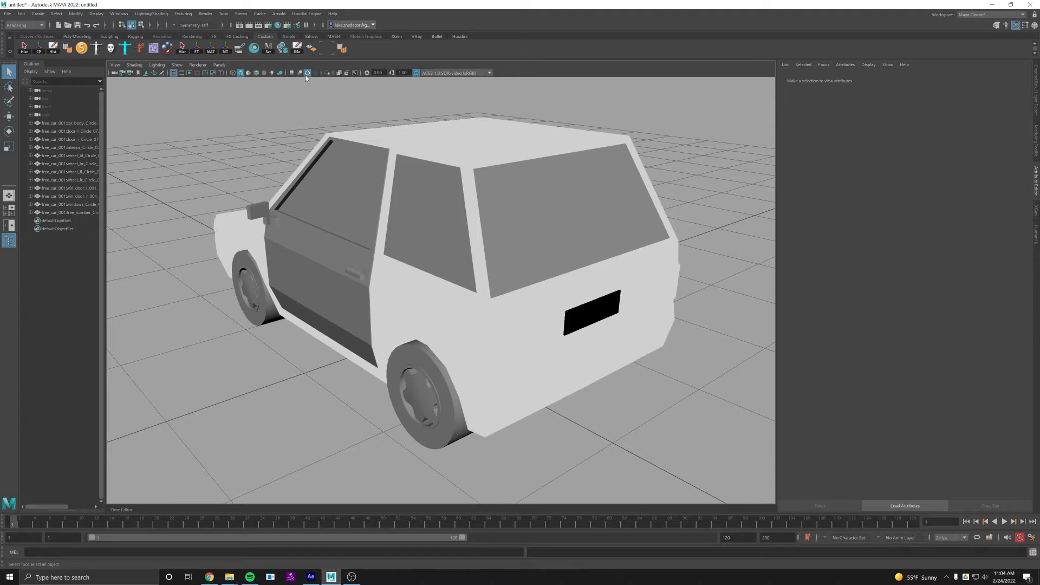
pyautogui.keyDown('alt'); pyautogui.moveTo(316, 327); pyautogui.dragTo(427, 322); pyautogui.keyUp('alt')
pyautogui.keyDown('alt'); pyautogui.moveTo(609, 311); pyautogui.dragTo(406, 360); pyautogui.keyUp('alt')
pyautogui.keyDown('alt'); pyautogui.moveTo(407, 361); pyautogui.dragTo(331, 462, button='right'); pyautogui.keyUp('alt')
pyautogui.keyDown('alt'); pyautogui.moveTo(230, 247); pyautogui.dragTo(333, 216); pyautogui.keyUp('alt')
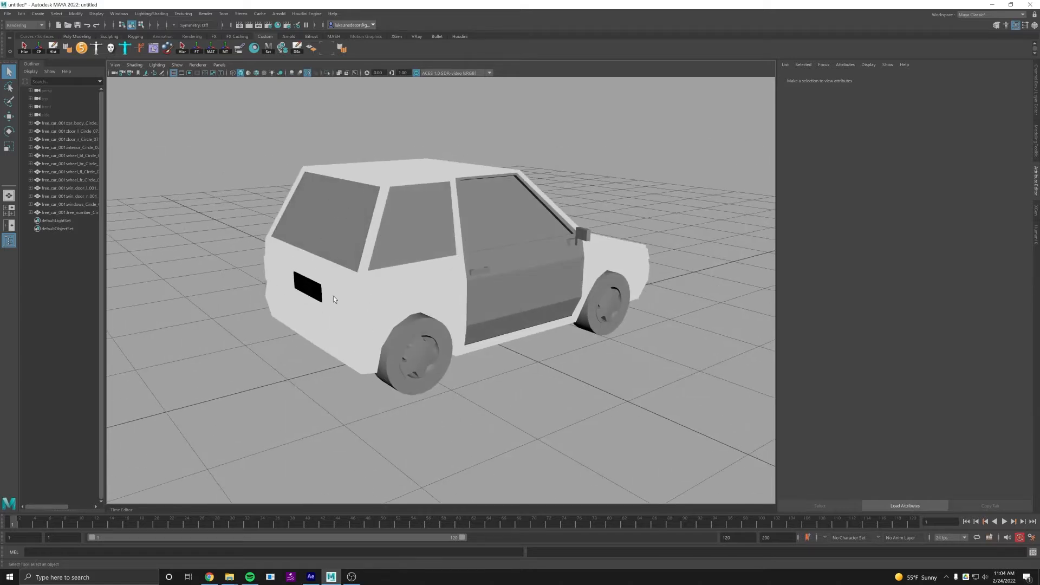
pyautogui.scroll(-4, 516, 225)
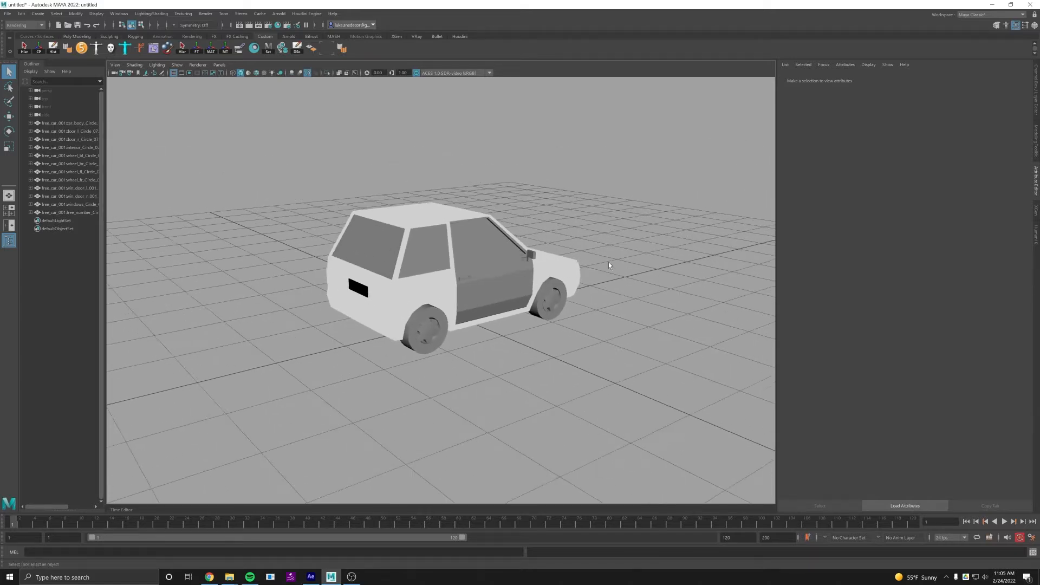
pyautogui.keyDown('alt'); pyautogui.moveTo(609, 262); pyautogui.dragTo(489, 306); pyautogui.keyUp('alt')
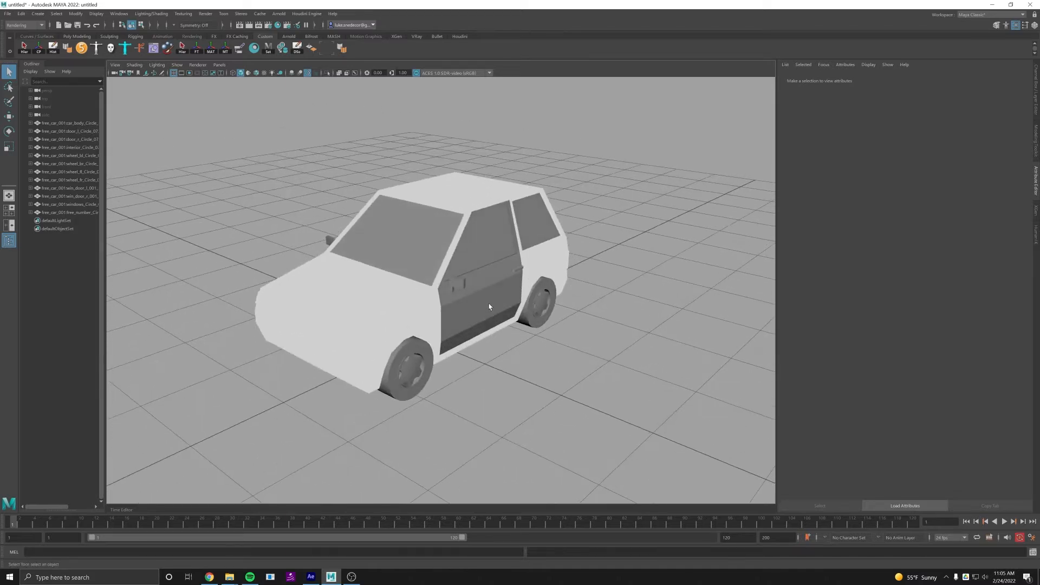
# Rename the car body's surface shader to M_Car and set its Out Color to dark red.
pyautogui.click(562, 260)
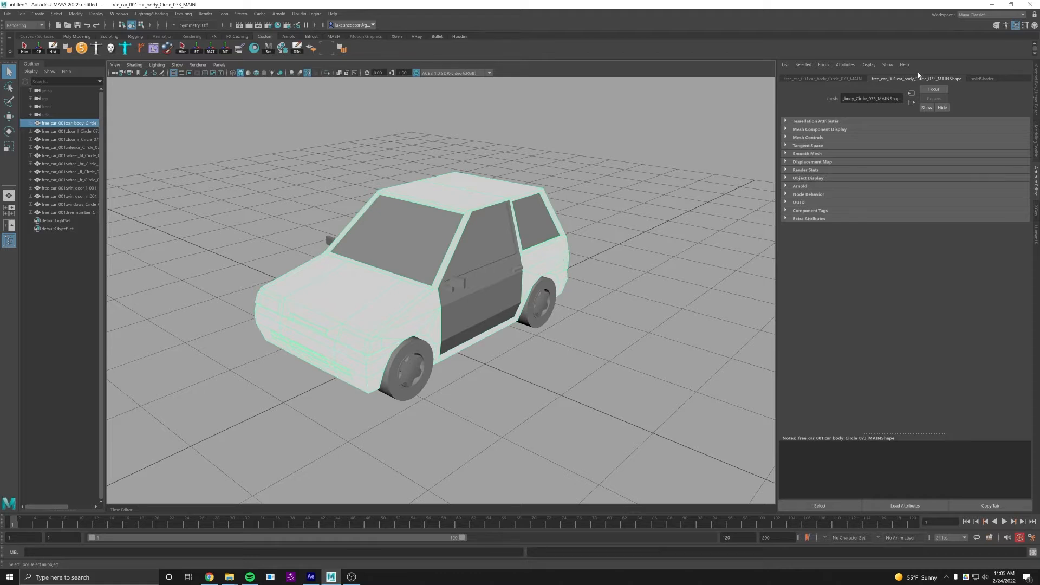
pyautogui.click(981, 79)
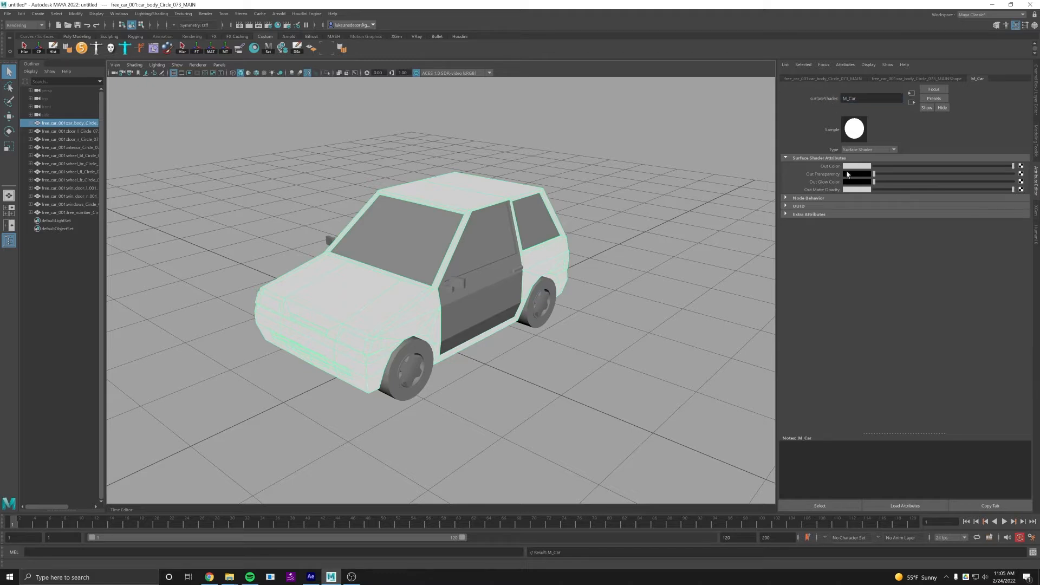
pyautogui.click(861, 168)
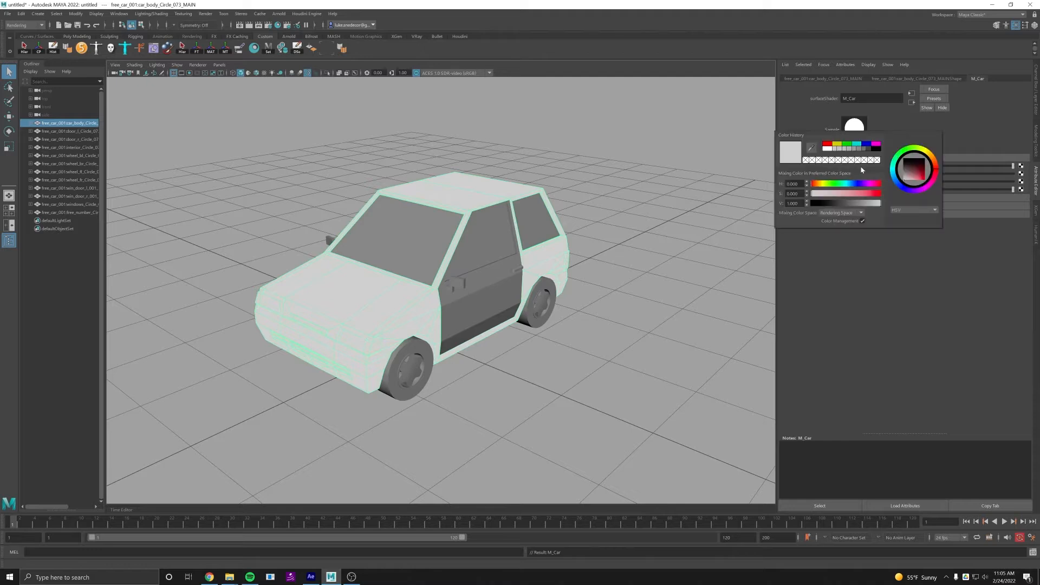
pyautogui.click(859, 203)
pyautogui.click(859, 193)
pyautogui.click(859, 203)
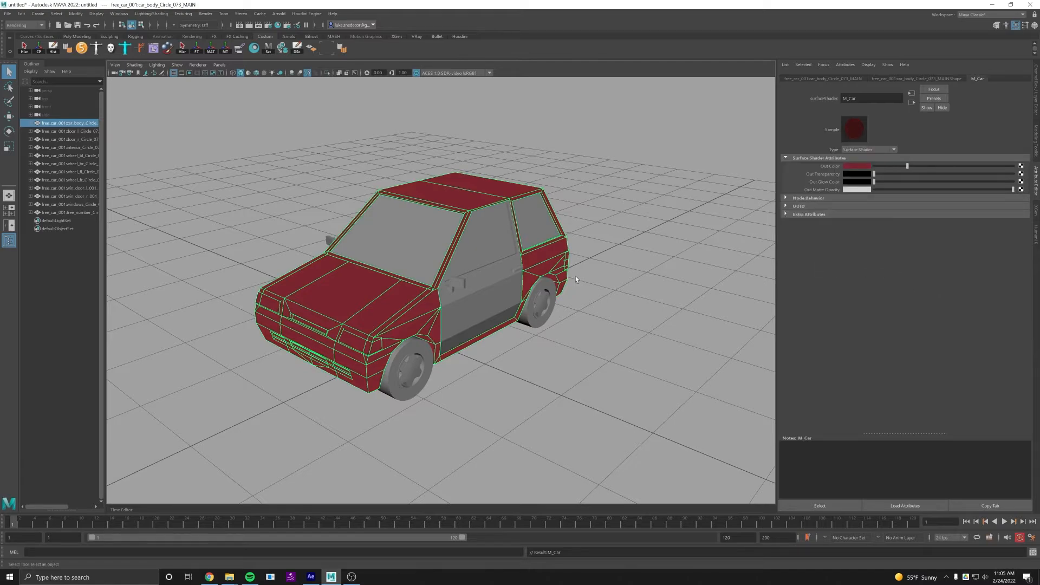
pyautogui.keyDown('alt'); pyautogui.moveTo(575, 275); pyautogui.dragTo(535, 310); pyautogui.keyUp('alt')
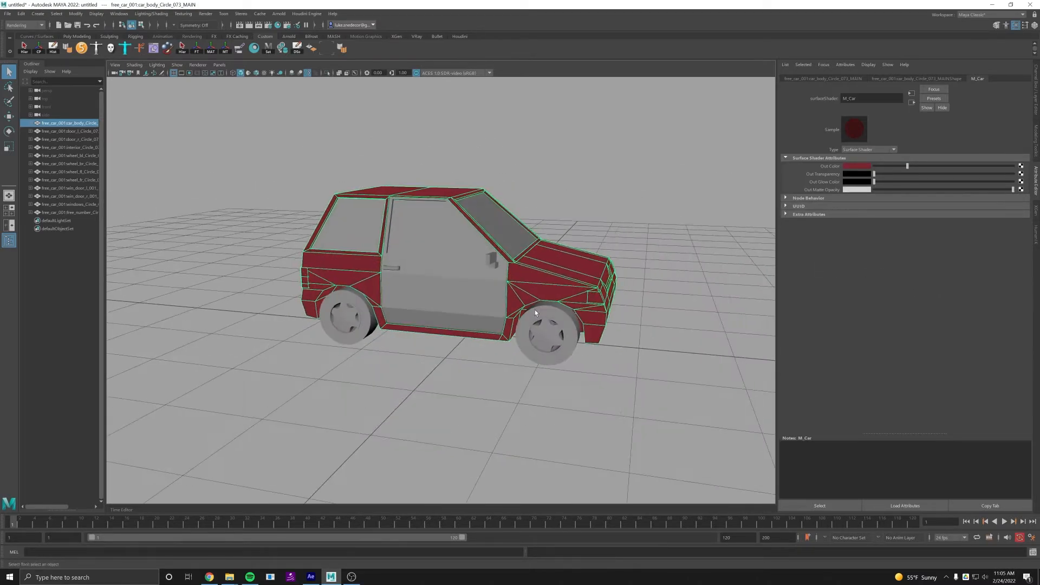
# Assign the existing M_Car material to both car doors.
pyautogui.click(477, 304)
pyautogui.press('f')
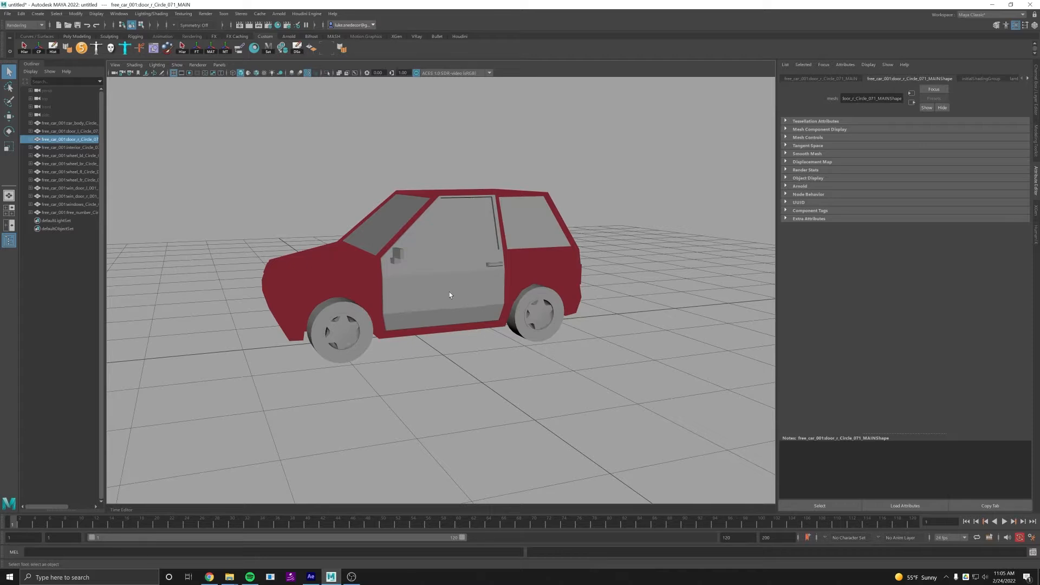
pyautogui.keyDown('shift'); pyautogui.click(454, 293); pyautogui.keyUp('shift')
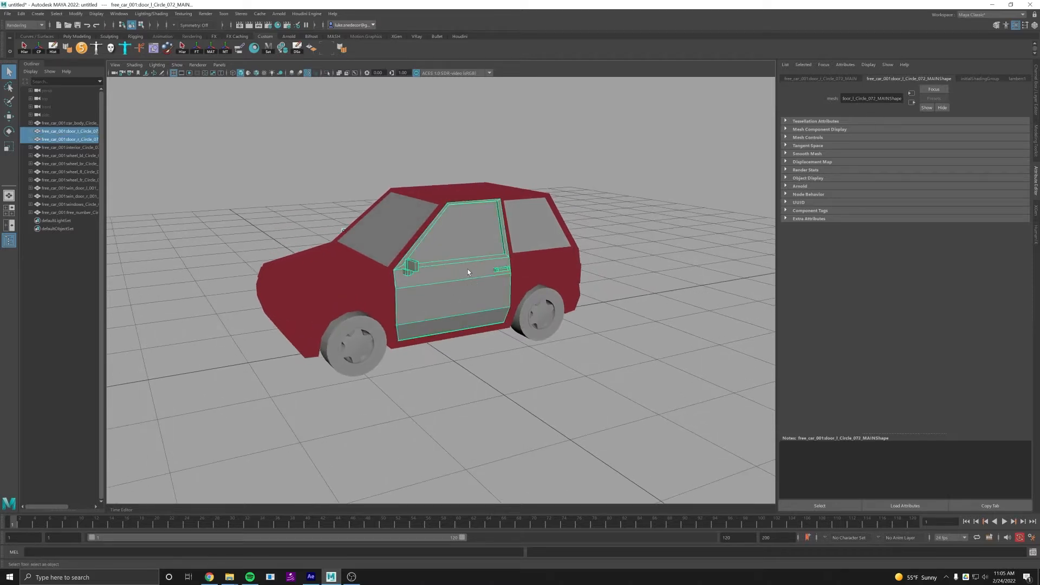
pyautogui.rightClick(468, 272)
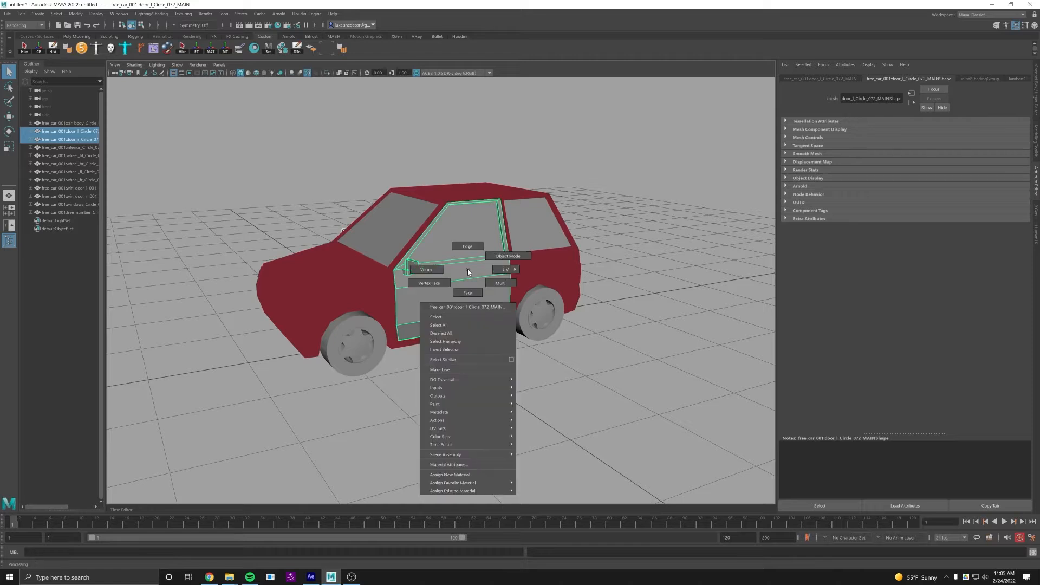
pyautogui.moveTo(468, 269); pyautogui.dragTo(540, 509, button='right')
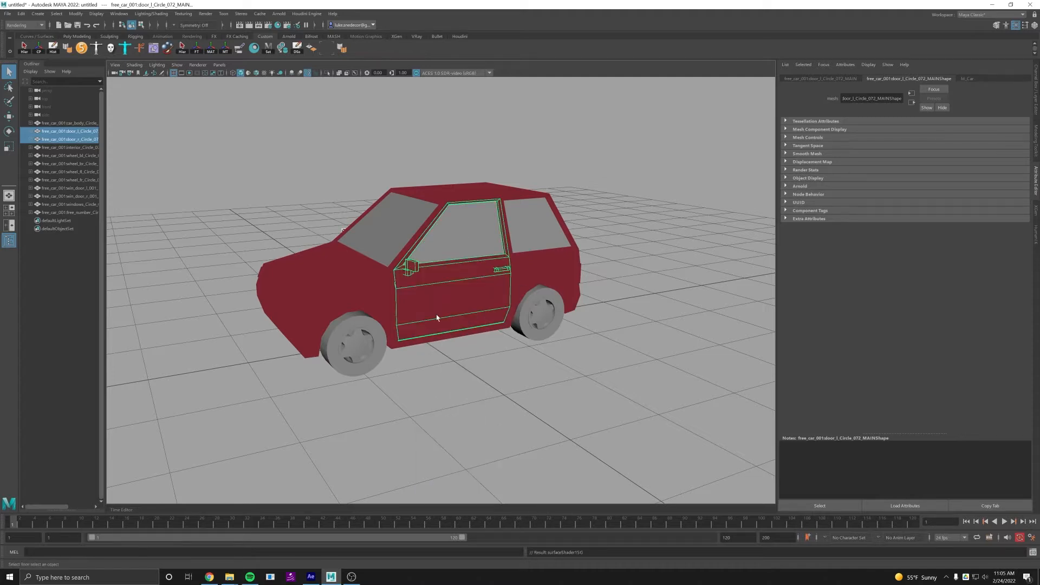
# Assign a new Solid Color toon fill shader to the windshield and rear windows mesh and both door windows.
pyautogui.keyDown('alt'); pyautogui.moveTo(538, 360); pyautogui.dragTo(582, 307); pyautogui.keyUp('alt')
pyautogui.click(515, 259)
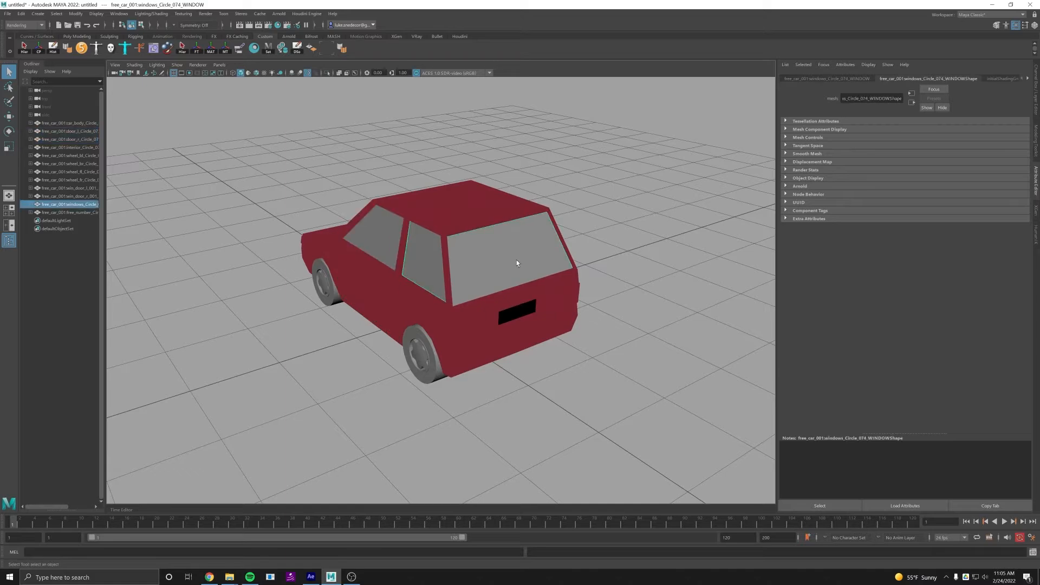
pyautogui.keyDown('alt'); pyautogui.moveTo(466, 309); pyautogui.dragTo(497, 315); pyautogui.keyUp('alt')
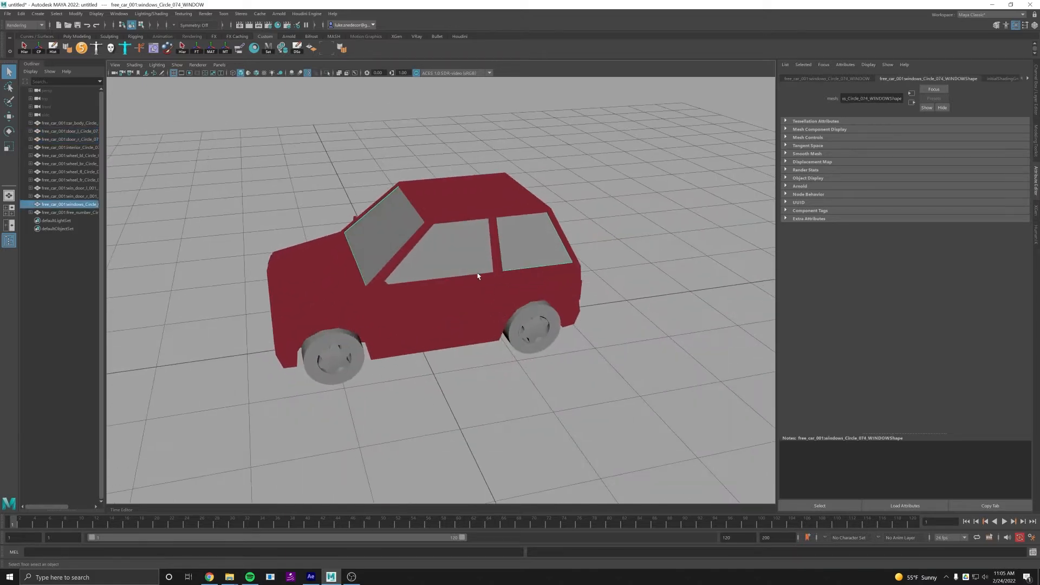
pyautogui.keyDown('shift'); pyautogui.click(460, 271); pyautogui.keyUp('shift')
pyautogui.keyDown('alt'); pyautogui.moveTo(461, 270); pyautogui.dragTo(489, 273); pyautogui.keyUp('alt')
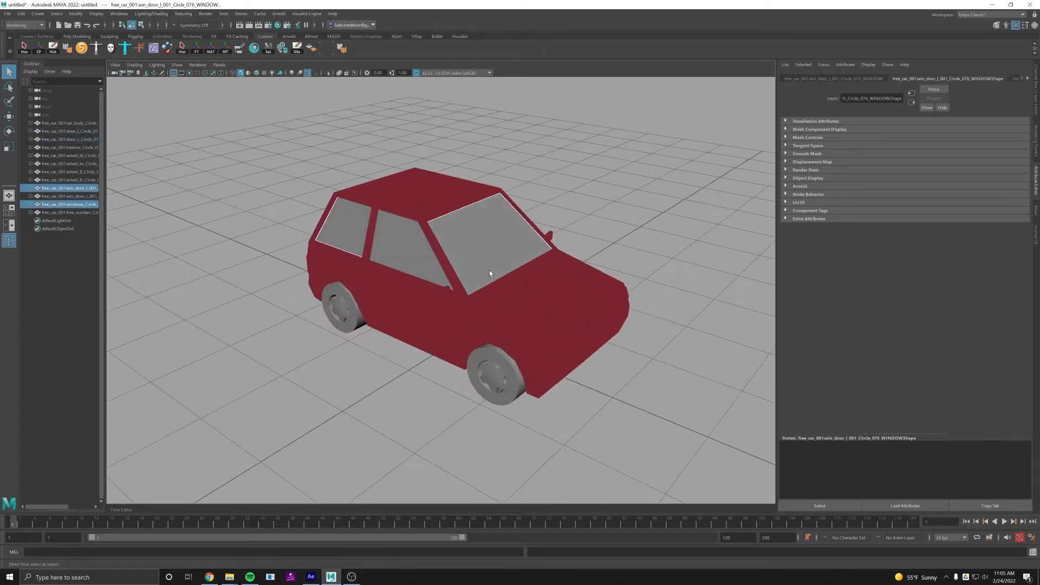
pyautogui.keyDown('shift'); pyautogui.click(423, 259); pyautogui.keyUp('shift')
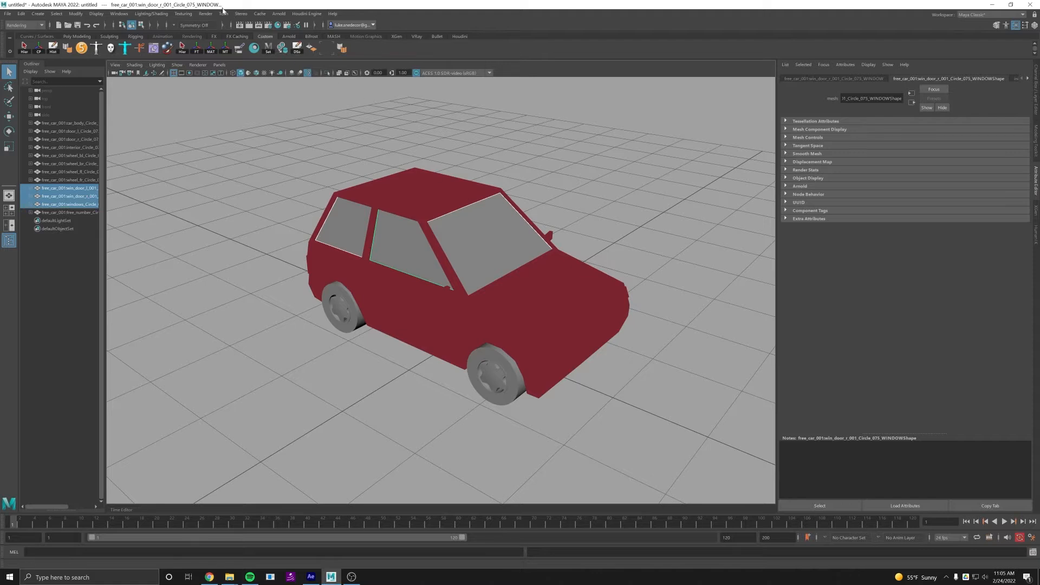
pyautogui.click(224, 13)
pyautogui.moveTo(271, 37)
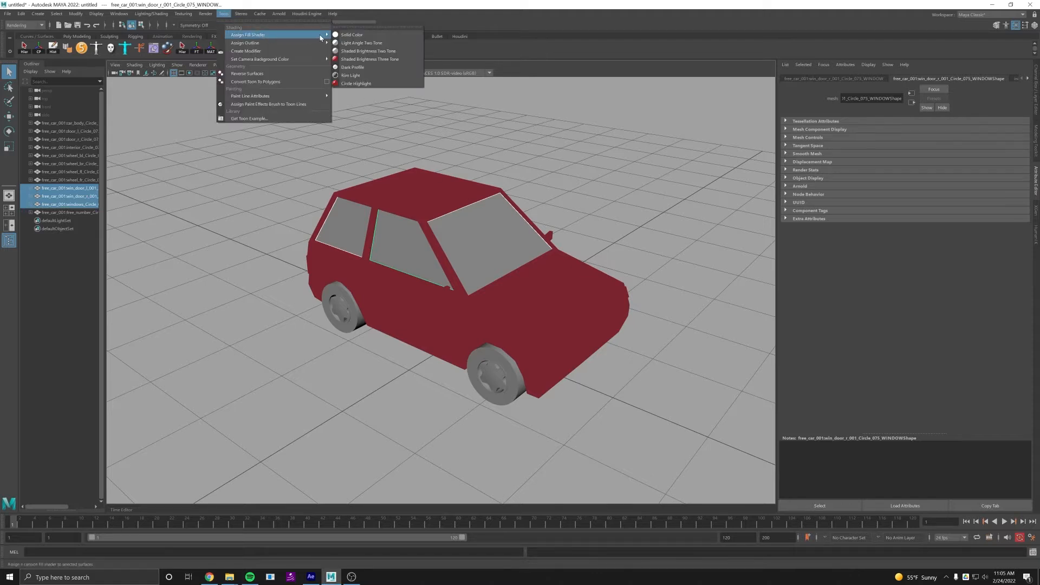
pyautogui.click(358, 36)
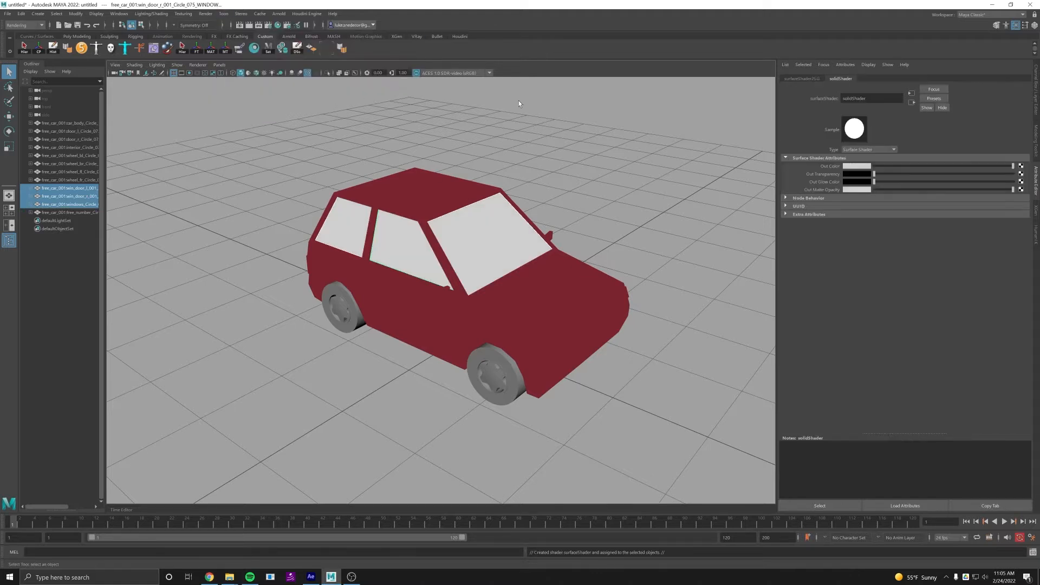
# Raise the window shader's Out Transparency until the glass is almost fully see-through.
pyautogui.moveTo(876, 177); pyautogui.dragTo(997, 179)
pyautogui.keyDown('alt'); pyautogui.moveTo(545, 229); pyautogui.dragTo(560, 216); pyautogui.keyUp('alt')
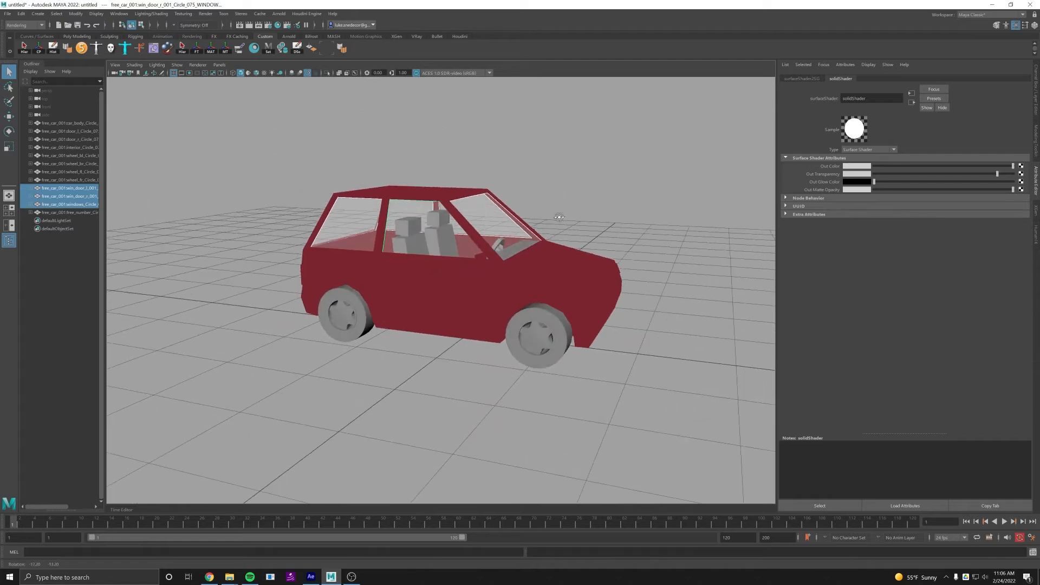
pyautogui.scroll(6, 572, 212)
pyautogui.keyDown('alt'); pyautogui.moveTo(574, 212); pyautogui.dragTo(576, 281, button='middle'); pyautogui.keyUp('alt')
pyautogui.keyDown('alt'); pyautogui.moveTo(575, 282); pyautogui.dragTo(612, 215); pyautogui.keyUp('alt')
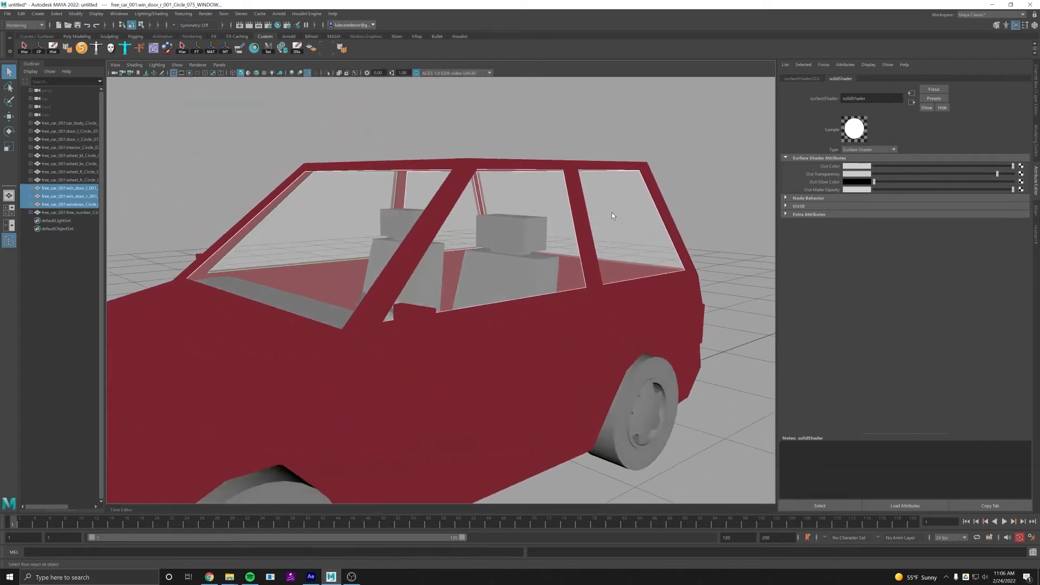
# Tint the window shader's Out Color a pale cyan with a saturation of about 0.126.
pyautogui.click(849, 166)
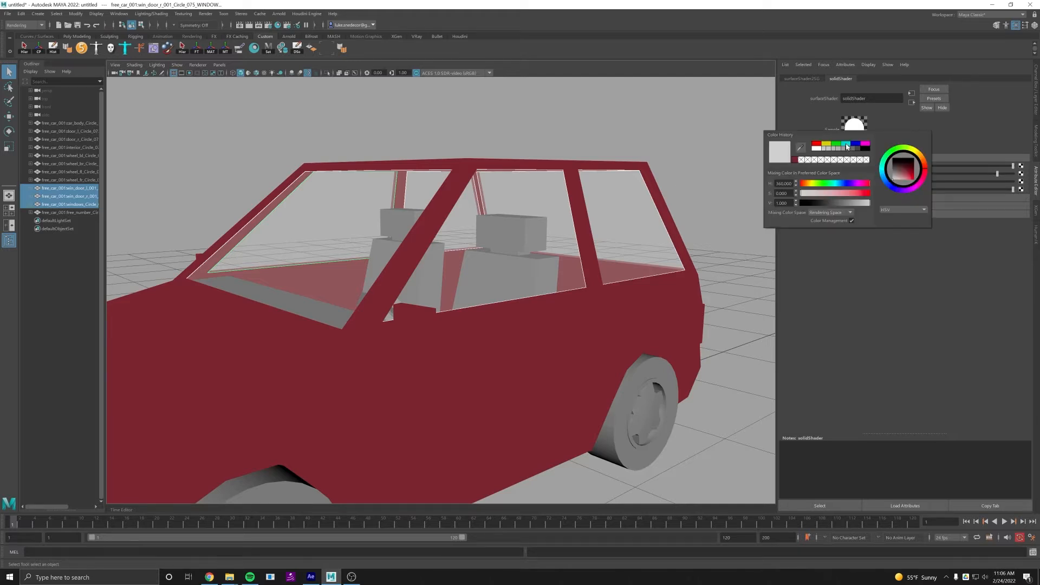
pyautogui.click(847, 144)
pyautogui.moveTo(854, 195); pyautogui.dragTo(815, 194)
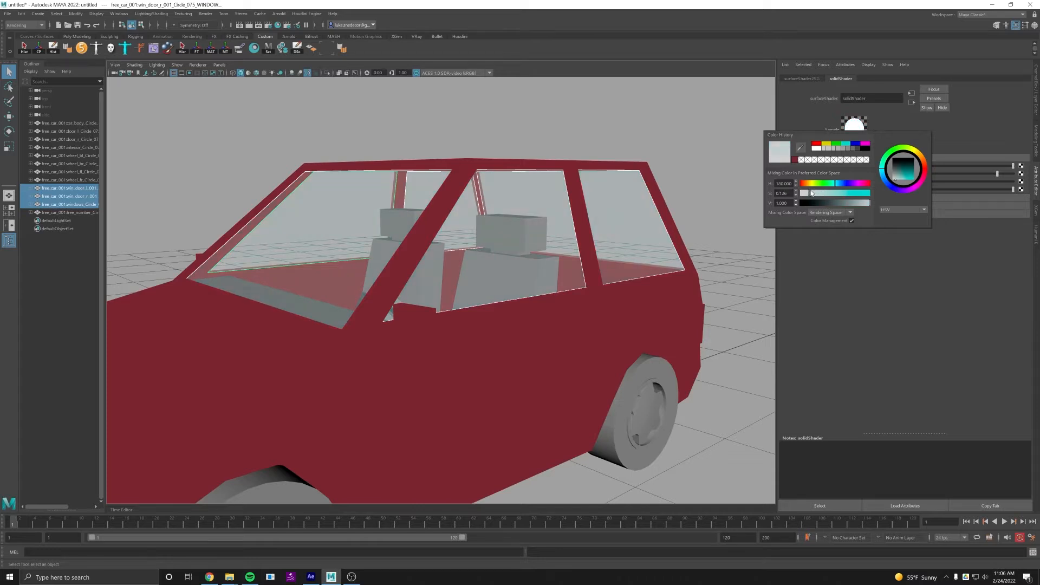
pyautogui.keyDown('alt'); pyautogui.moveTo(615, 218); pyautogui.dragTo(596, 218); pyautogui.keyUp('alt')
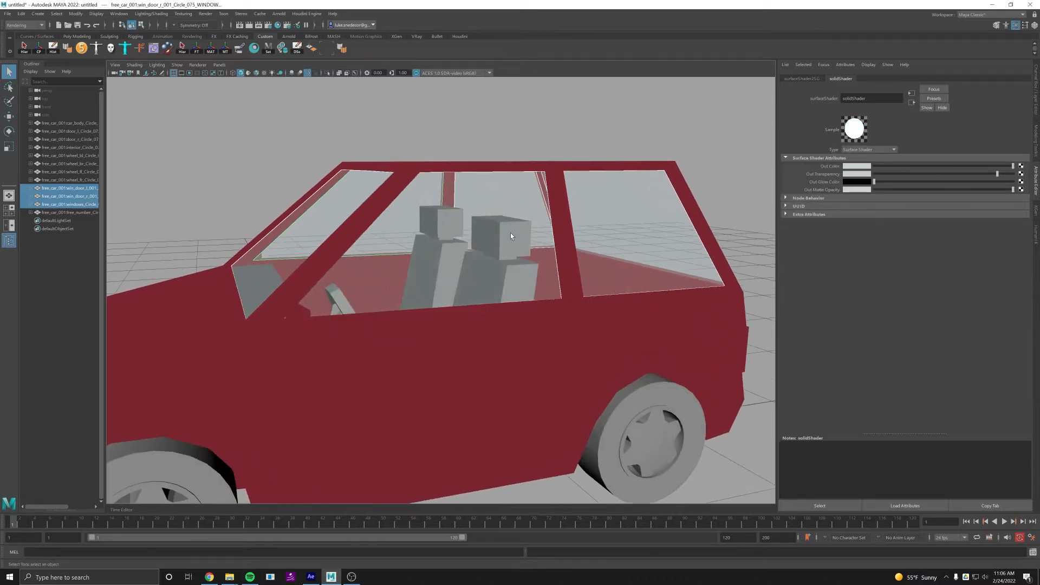
pyautogui.keyDown('alt'); pyautogui.moveTo(409, 236); pyautogui.dragTo(325, 253, button='right'); pyautogui.keyUp('alt')
pyautogui.keyDown('alt'); pyautogui.moveTo(325, 253); pyautogui.dragTo(564, 237); pyautogui.keyUp('alt')
pyautogui.keyDown('alt'); pyautogui.moveTo(563, 237); pyautogui.dragTo(318, 234, button='right'); pyautogui.keyUp('alt')
# Create a display layer from the selected car body, both doors and all the window meshes.
pyautogui.click(328, 233)
pyautogui.keyDown('alt'); pyautogui.moveTo(548, 263); pyautogui.dragTo(464, 240); pyautogui.keyUp('alt')
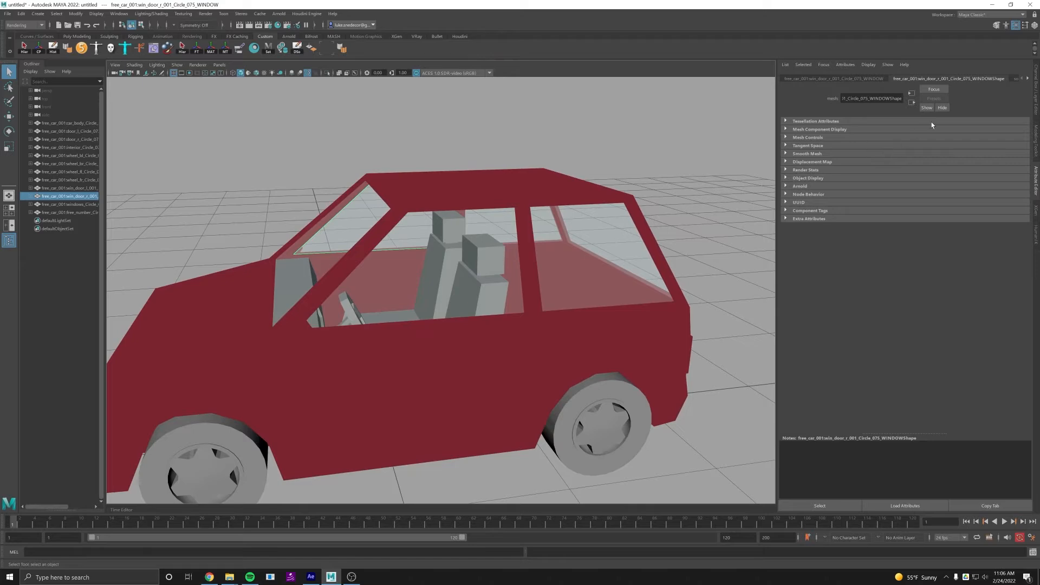
pyautogui.click(1035, 78)
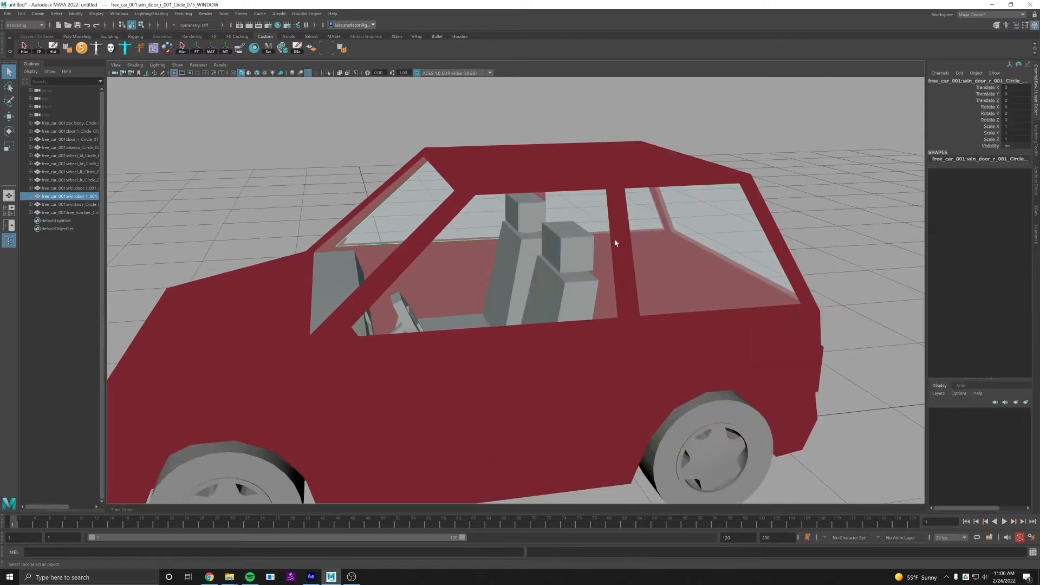
pyautogui.keyDown('alt'); pyautogui.moveTo(616, 243); pyautogui.dragTo(653, 238); pyautogui.keyUp('alt')
pyautogui.keyDown('alt'); pyautogui.moveTo(836, 380); pyautogui.dragTo(882, 372); pyautogui.keyUp('alt')
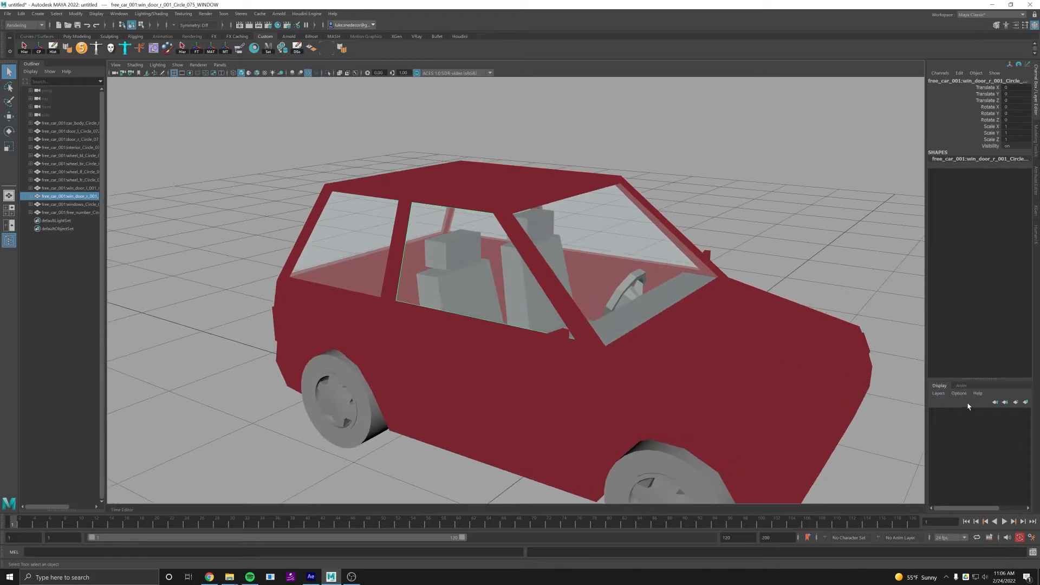
pyautogui.keyDown('shift'); pyautogui.click(579, 250); pyautogui.keyUp('shift')
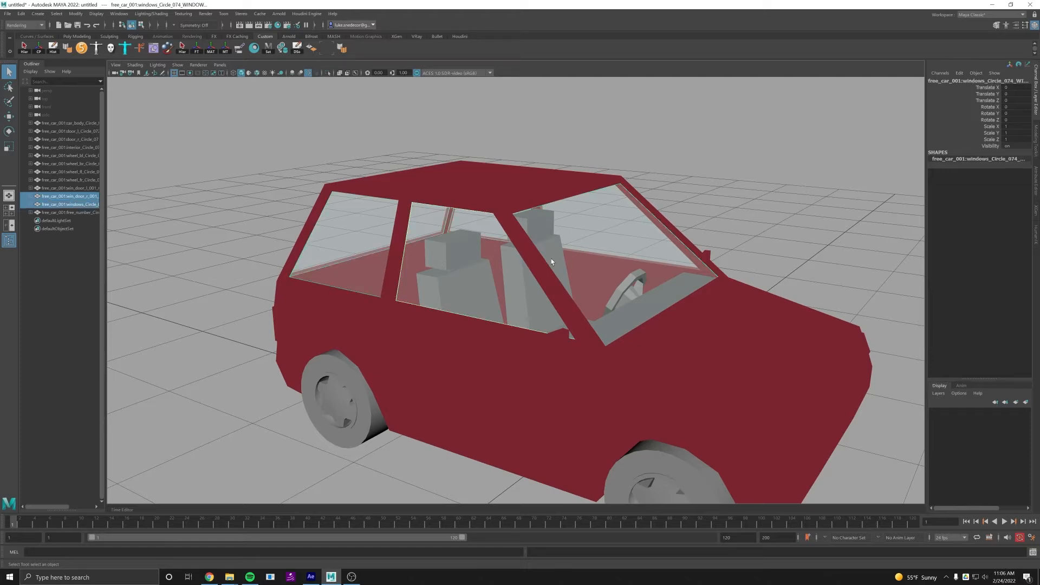
pyautogui.keyDown('alt'); pyautogui.moveTo(551, 259); pyautogui.dragTo(628, 296); pyautogui.keyUp('alt')
pyautogui.keyDown('shift'); pyautogui.click(608, 262); pyautogui.keyUp('shift')
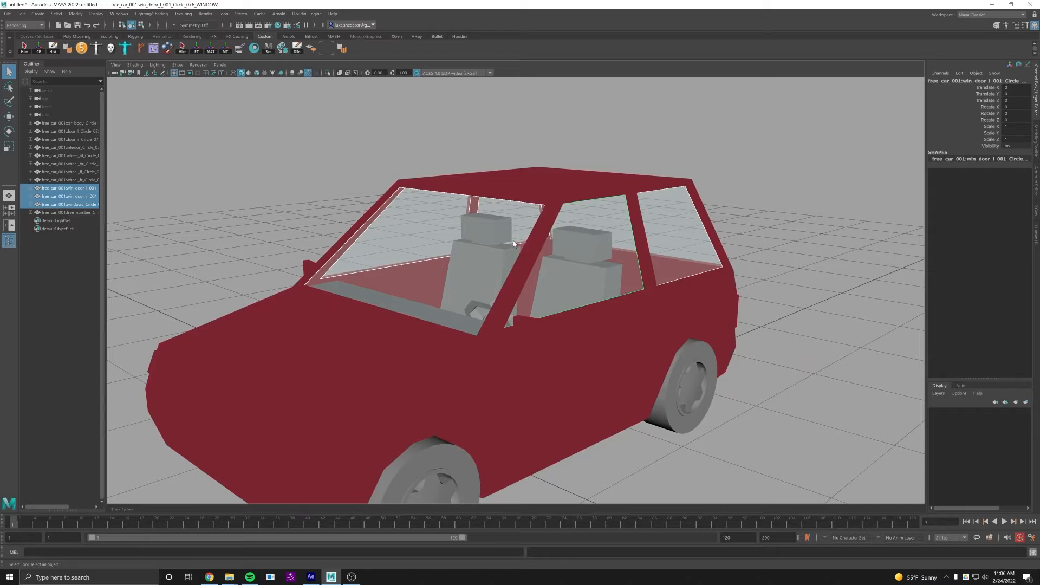
pyautogui.keyDown('alt'); pyautogui.moveTo(619, 245); pyautogui.dragTo(604, 309); pyautogui.keyUp('alt')
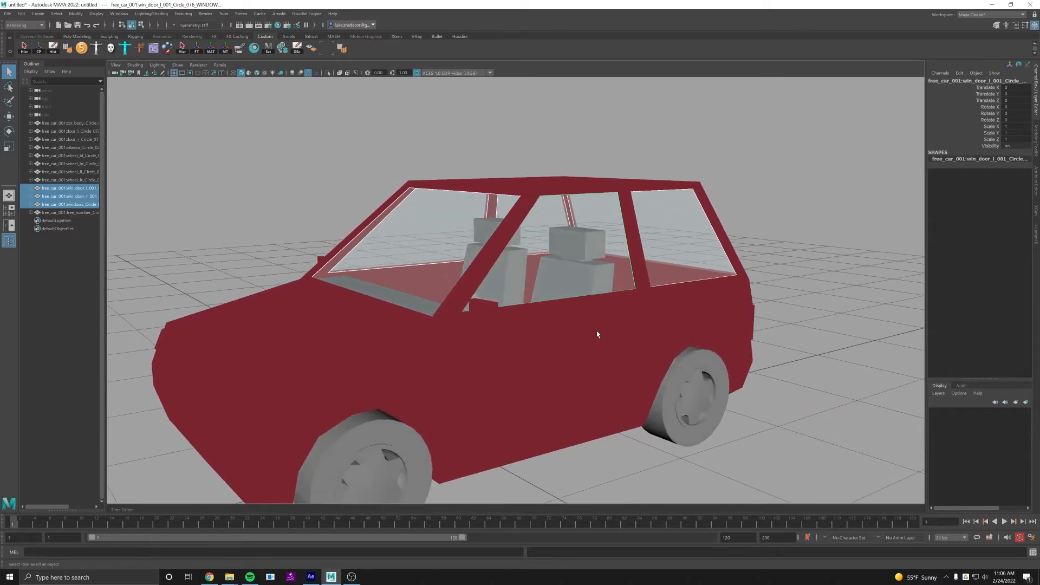
pyautogui.keyDown('shift'); pyautogui.click(518, 343); pyautogui.keyUp('shift')
pyautogui.keyDown('shift'); pyautogui.click(442, 341); pyautogui.keyUp('shift')
pyautogui.keyDown('alt'); pyautogui.moveTo(442, 340); pyautogui.dragTo(478, 344); pyautogui.keyUp('alt')
pyautogui.keyDown('shift'); pyautogui.click(469, 345); pyautogui.keyUp('shift')
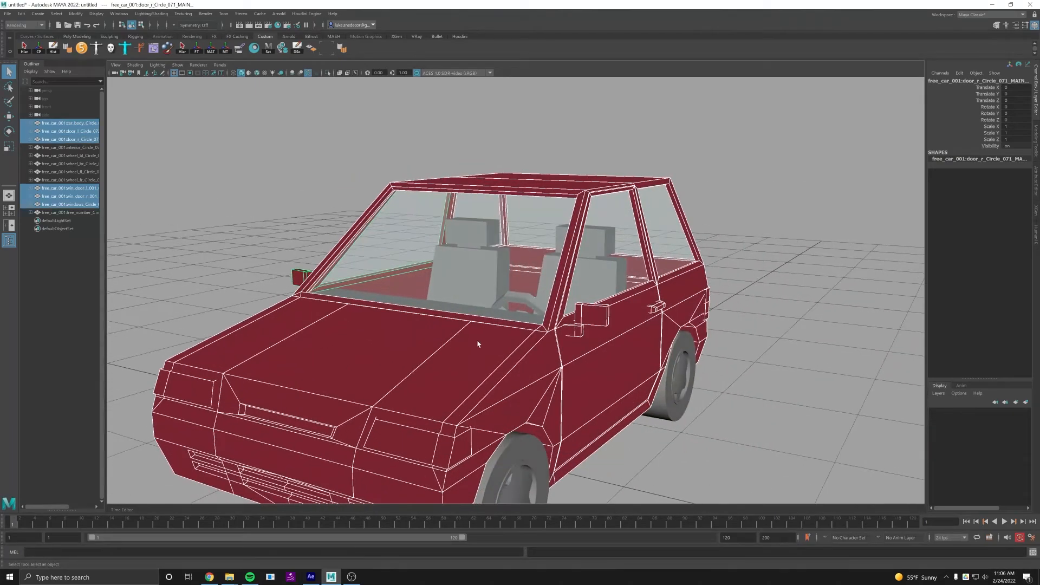
pyautogui.click(1026, 402)
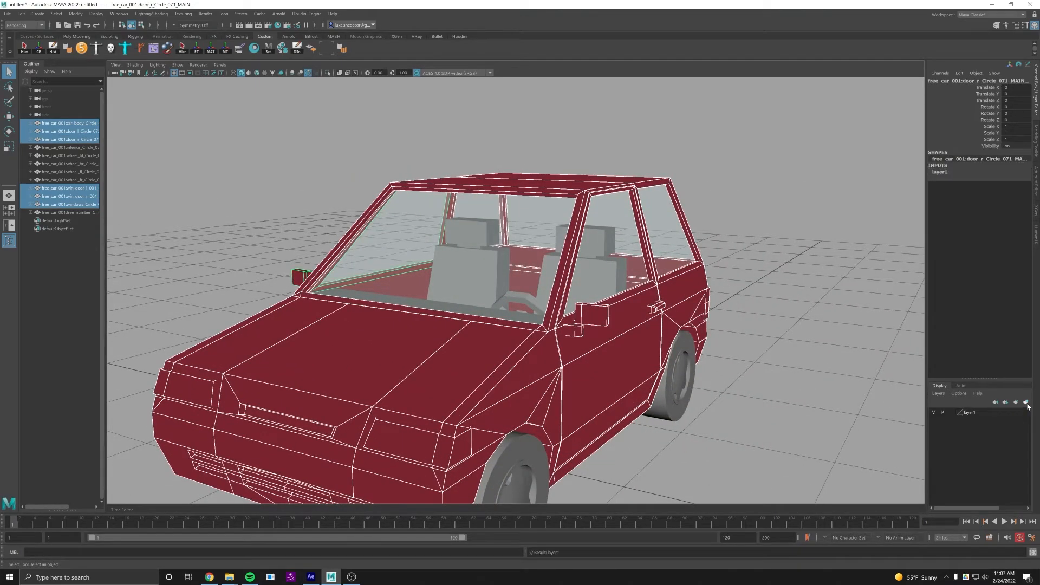
# Toggle the new display layer's visibility and leave it hidden to expose the car interior.
pyautogui.click(974, 415)
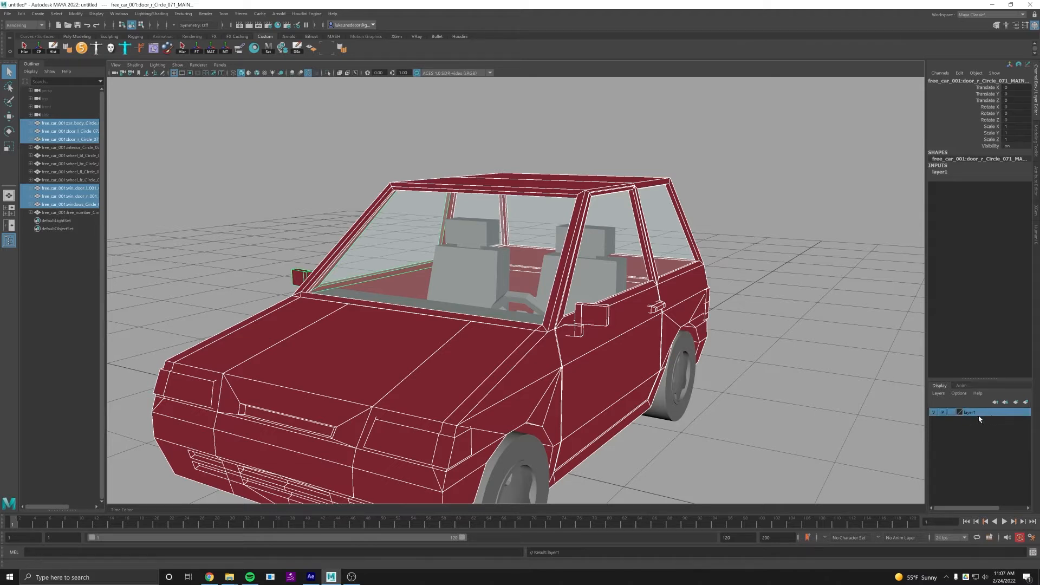
pyautogui.click(935, 414)
pyautogui.click(934, 413)
pyautogui.click(934, 413)
pyautogui.click(934, 414)
pyautogui.click(935, 413)
# Assign a new Solid Color toon fill shader to the interior mesh with the seats, dashboard and steering wheel.
pyautogui.keyDown('alt'); pyautogui.moveTo(750, 386); pyautogui.dragTo(666, 366); pyautogui.keyUp('alt')
pyautogui.keyDown('alt'); pyautogui.moveTo(550, 356); pyautogui.dragTo(457, 350); pyautogui.keyUp('alt')
pyautogui.keyDown('alt'); pyautogui.moveTo(458, 350); pyautogui.dragTo(480, 344, button='right'); pyautogui.keyUp('alt')
pyautogui.keyDown('alt'); pyautogui.moveTo(479, 344); pyautogui.dragTo(497, 346); pyautogui.keyUp('alt')
pyautogui.keyDown('alt'); pyautogui.moveTo(497, 346); pyautogui.dragTo(606, 351, button='right'); pyautogui.keyUp('alt')
pyautogui.click(443, 259)
pyautogui.keyDown('alt'); pyautogui.moveTo(494, 329); pyautogui.dragTo(620, 265); pyautogui.keyUp('alt')
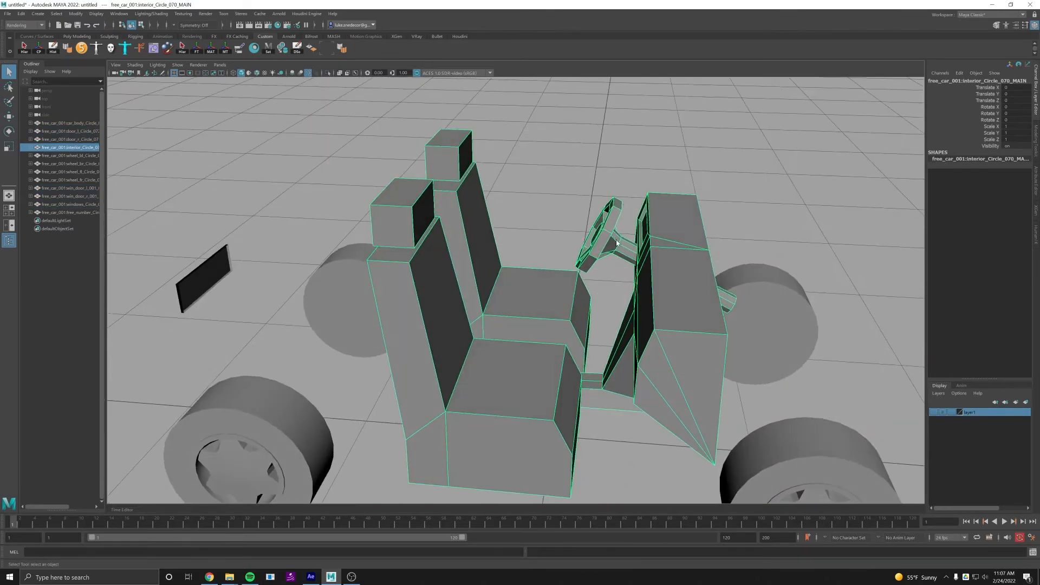
pyautogui.moveTo(617, 243); pyautogui.dragTo(625, 483, button='right')
pyautogui.click(225, 15)
pyautogui.moveTo(254, 34)
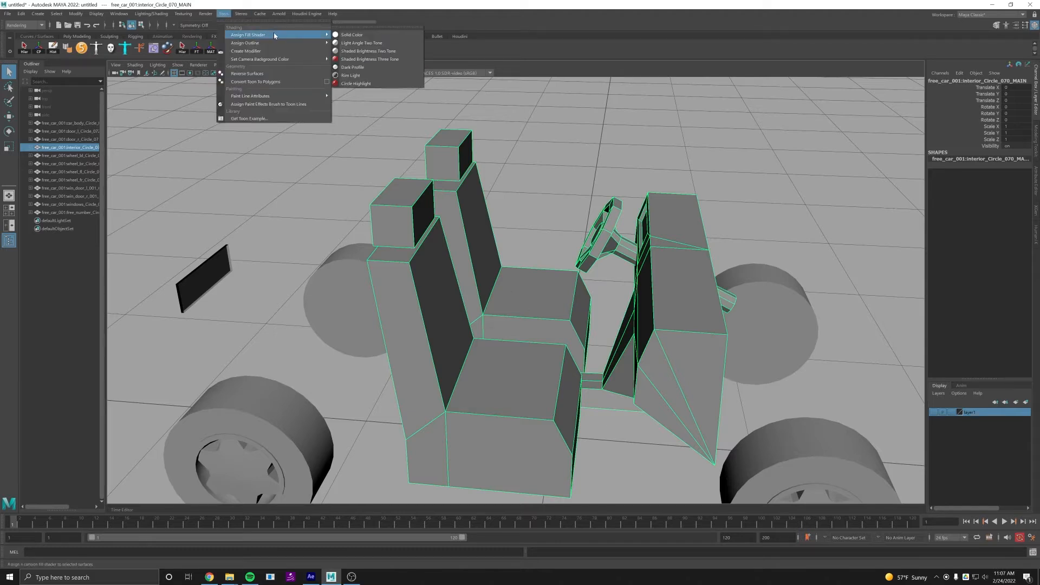
pyautogui.click(348, 36)
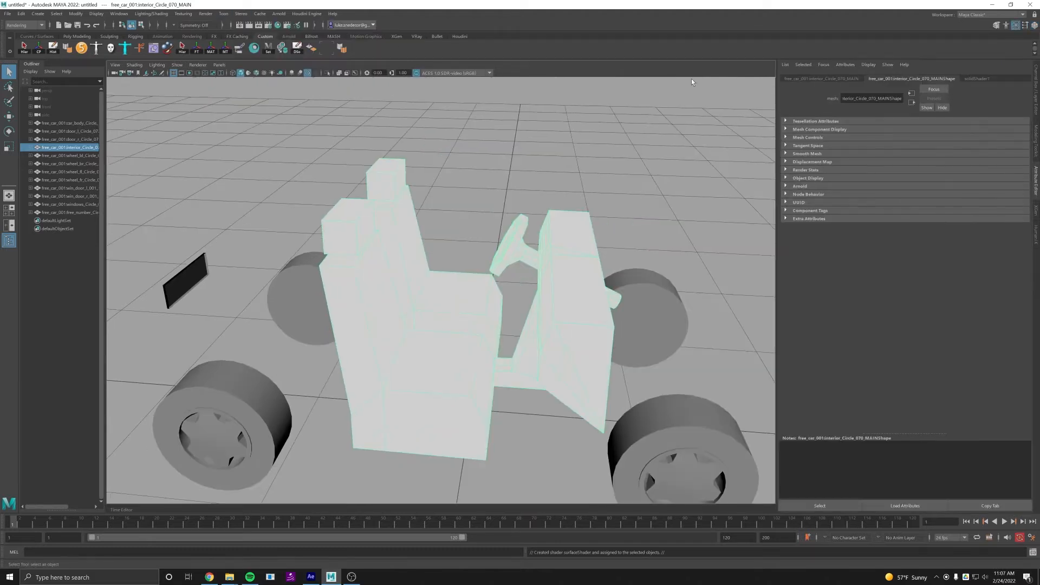
# Rename the interior's surface shader to M_Seats.
pyautogui.click(981, 79)
pyautogui.click(879, 98)
pyautogui.moveTo(879, 99); pyautogui.dragTo(816, 97)
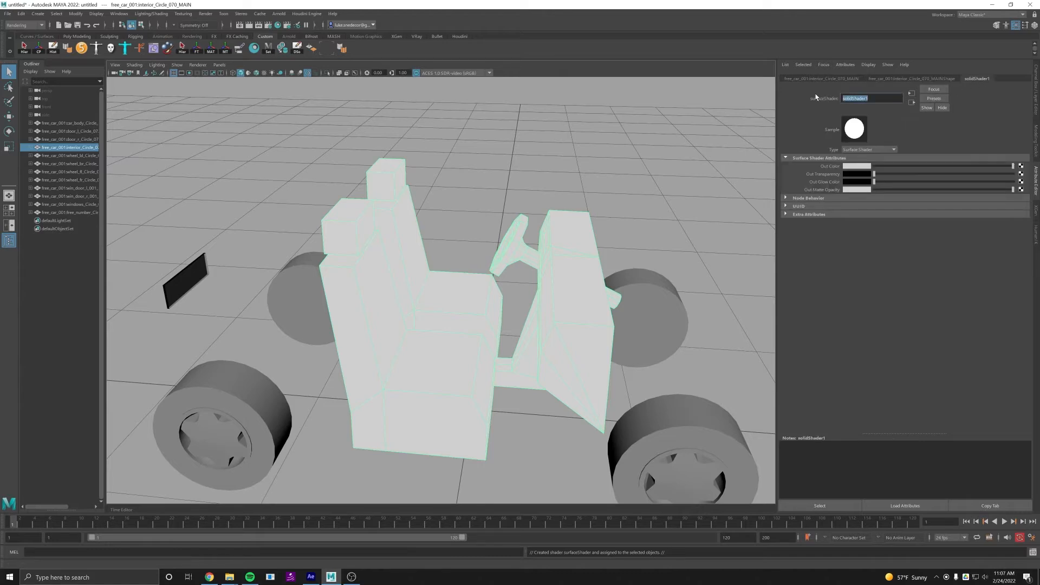
pyautogui.write('M_Seats')
pyautogui.press('Return')
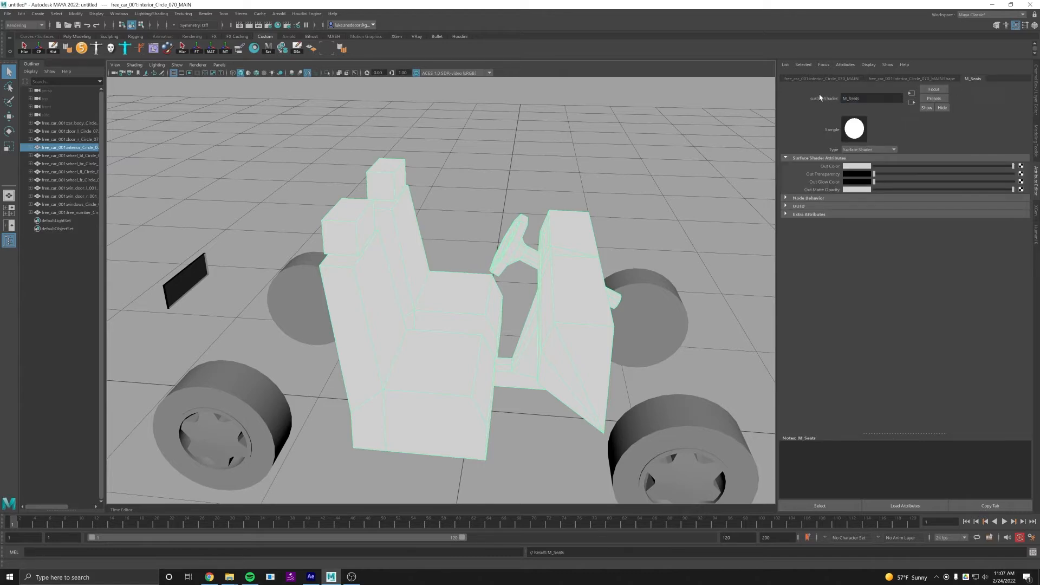
# Set the M_Seats Out Color to a muted brown with a hue of about 29 and a value of about 0.35.
pyautogui.click(866, 166)
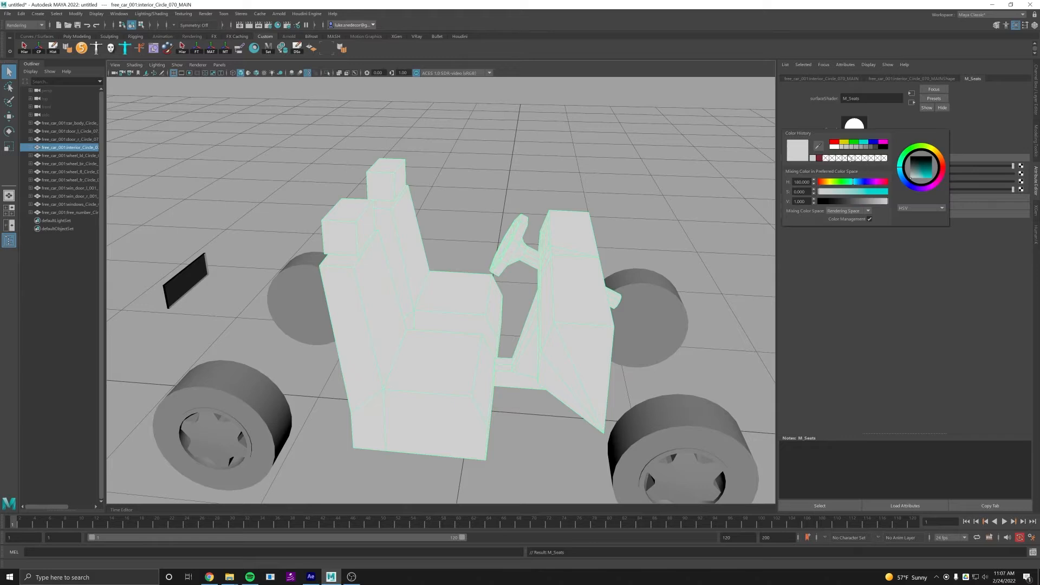
pyautogui.click(844, 143)
pyautogui.moveTo(868, 194); pyautogui.dragTo(866, 193)
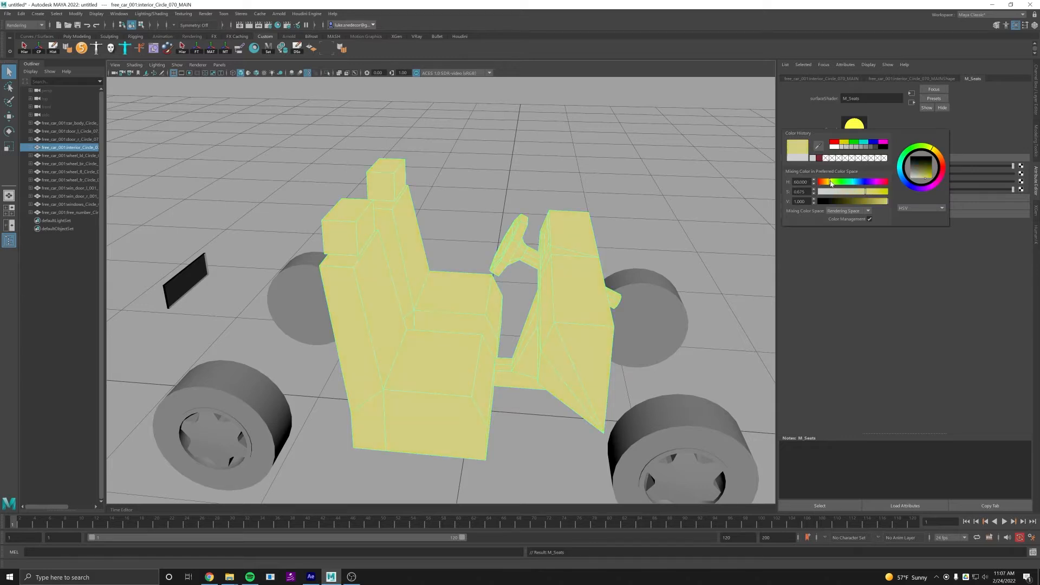
pyautogui.click(827, 183)
pyautogui.click(858, 192)
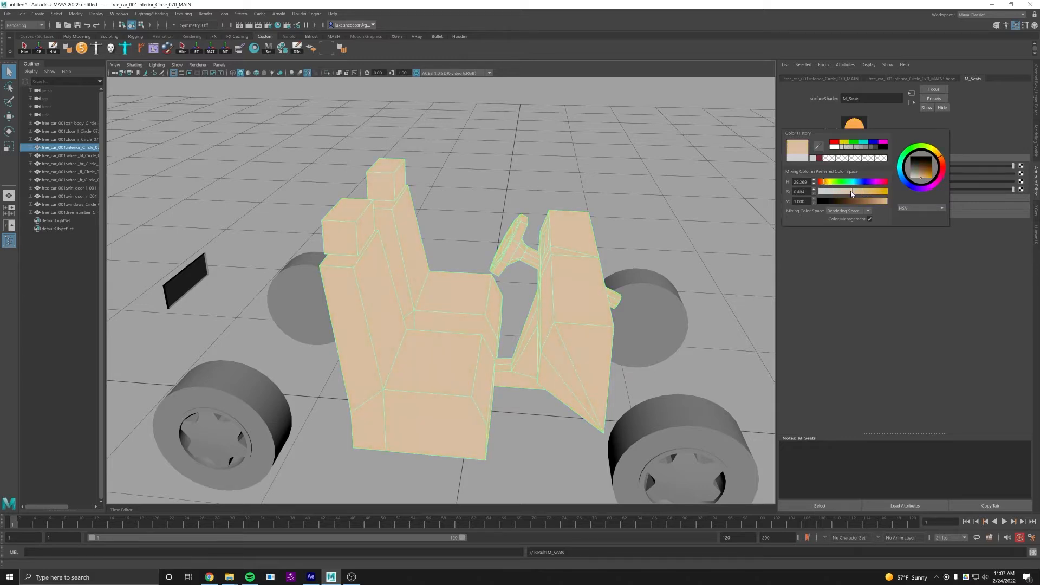
pyautogui.moveTo(869, 203); pyautogui.dragTo(844, 193)
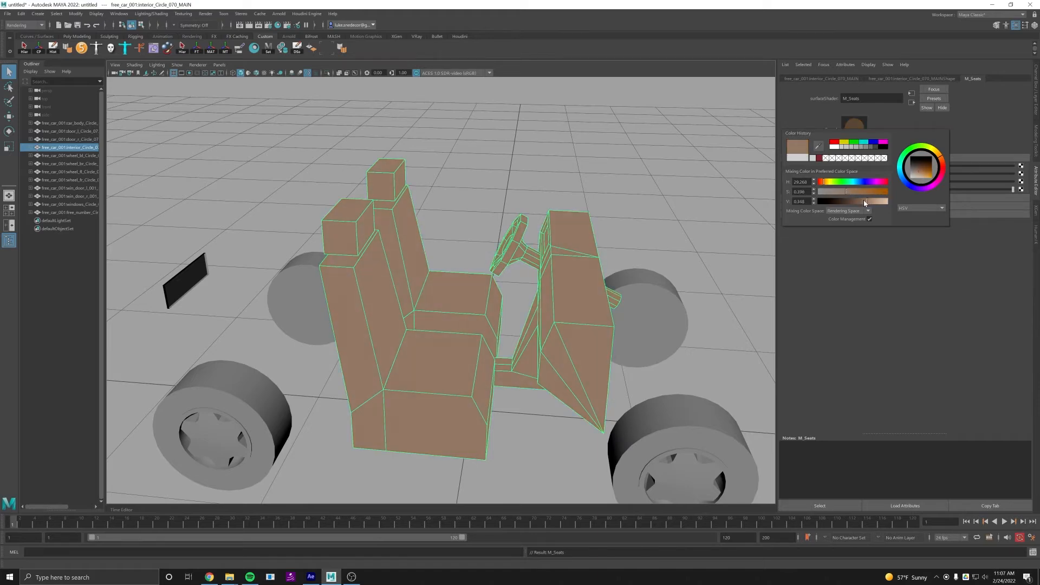
# Separate the car interior mesh into individual pieces with the Separate command.
pyautogui.keyDown('alt'); pyautogui.moveTo(548, 181); pyautogui.dragTo(518, 212); pyautogui.keyUp('alt')
pyautogui.keyDown('alt'); pyautogui.moveTo(389, 217); pyautogui.dragTo(490, 246); pyautogui.keyUp('alt')
pyautogui.keyDown('alt'); pyautogui.moveTo(490, 246); pyautogui.dragTo(510, 235, button='right'); pyautogui.keyUp('alt')
pyautogui.keyDown('alt'); pyautogui.moveTo(510, 236); pyautogui.dragTo(364, 255); pyautogui.keyUp('alt')
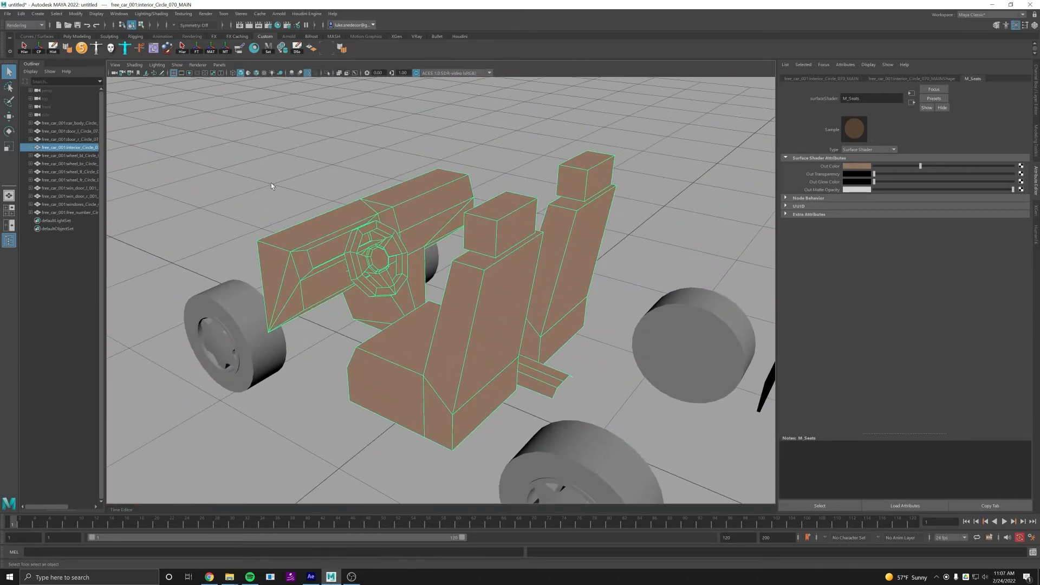
pyautogui.click(28, 25)
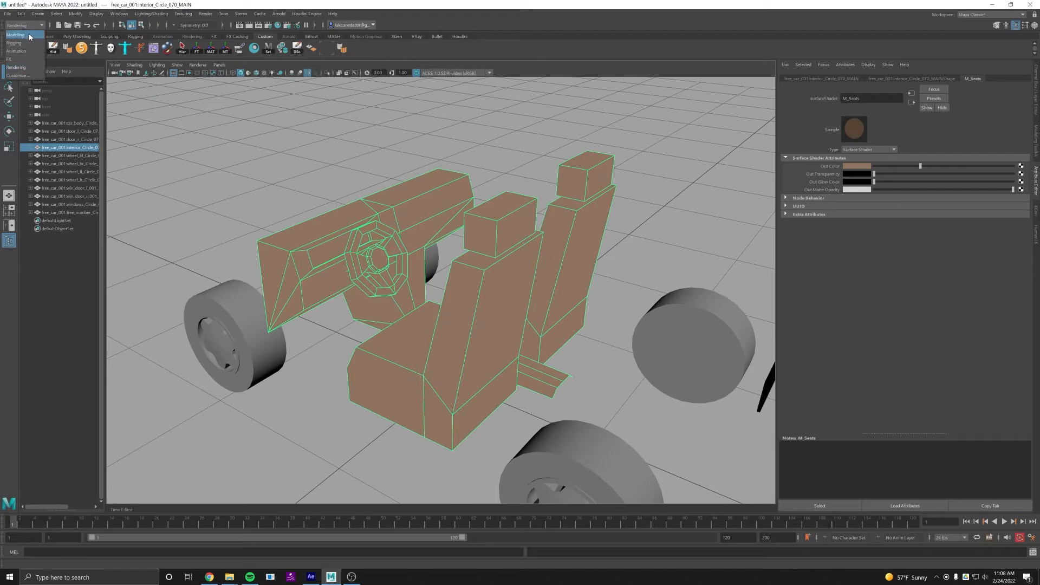
pyautogui.click(16, 35)
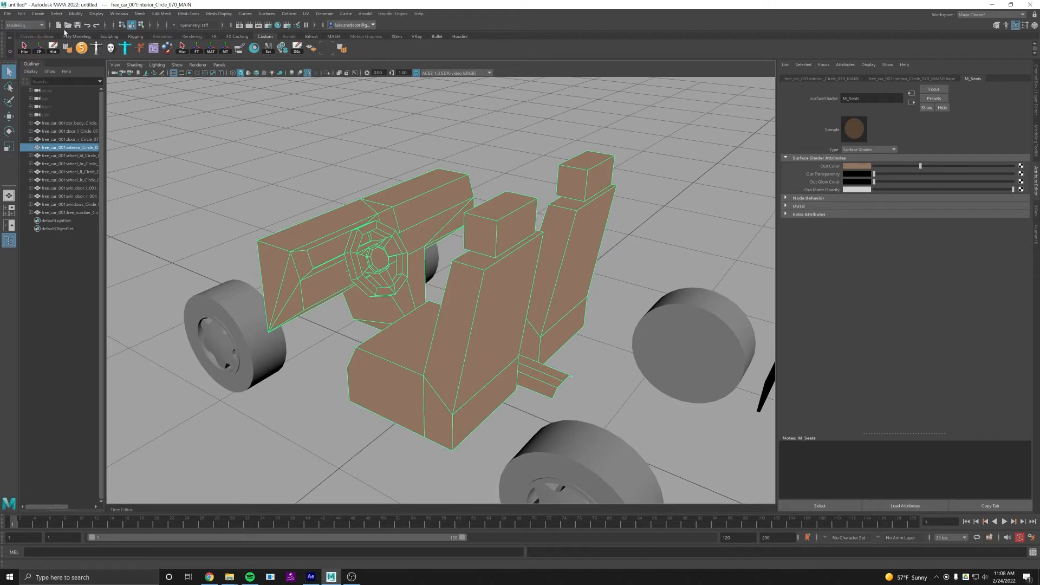
pyautogui.click(139, 15)
pyautogui.click(154, 51)
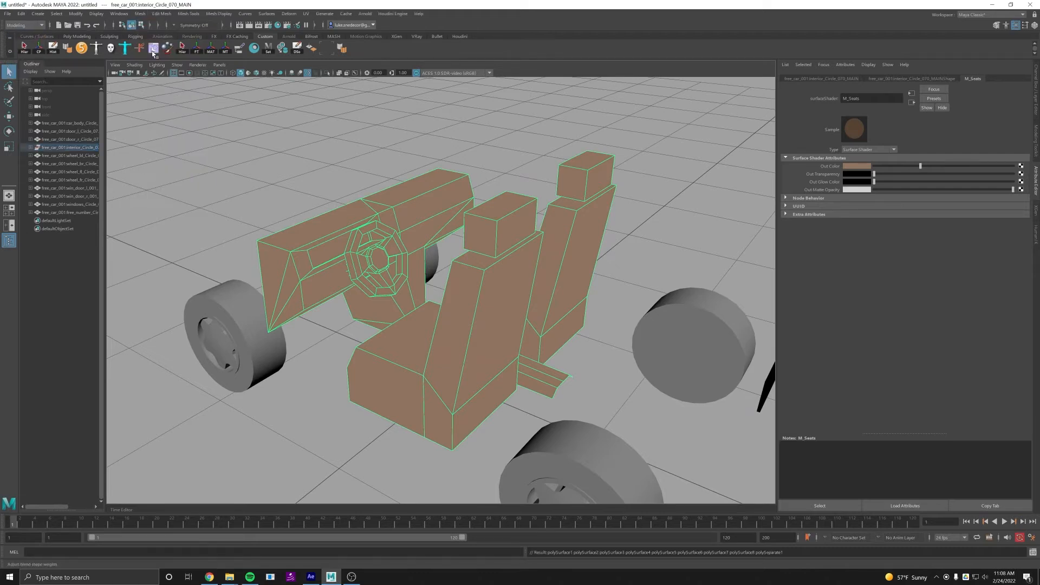
# Check the separated interior pieces by selecting the headrests, seats and dashboard area one at a time.
pyautogui.keyDown('alt'); pyautogui.moveTo(351, 269); pyautogui.dragTo(659, 218); pyautogui.keyUp('alt')
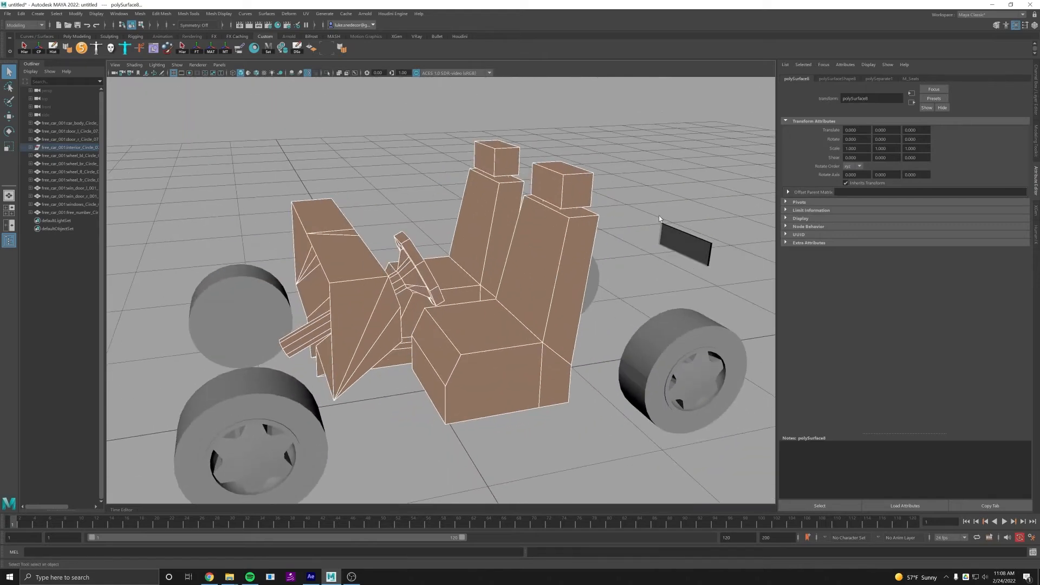
pyautogui.click(477, 175)
pyautogui.click(494, 163)
pyautogui.click(552, 183)
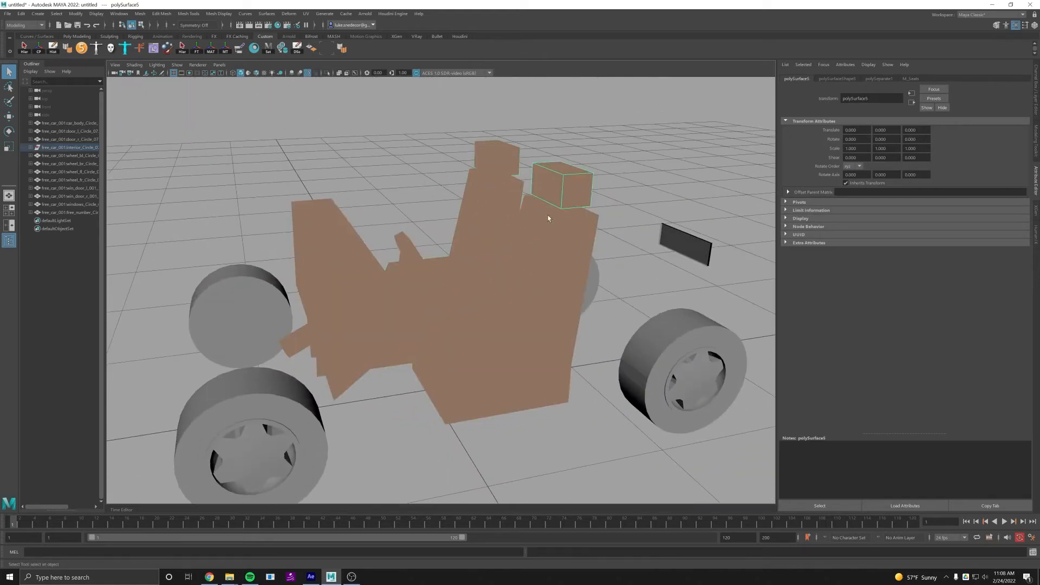
pyautogui.click(543, 233)
pyautogui.click(428, 295)
pyautogui.click(369, 290)
# Assign a new Solid Color toon fill shader to the separated steering wheel piece.
pyautogui.keyDown('alt'); pyautogui.moveTo(441, 303); pyautogui.dragTo(374, 296); pyautogui.keyUp('alt')
pyautogui.click(355, 276)
pyautogui.keyDown('alt'); pyautogui.moveTo(345, 270); pyautogui.dragTo(416, 255, button='middle'); pyautogui.keyUp('alt')
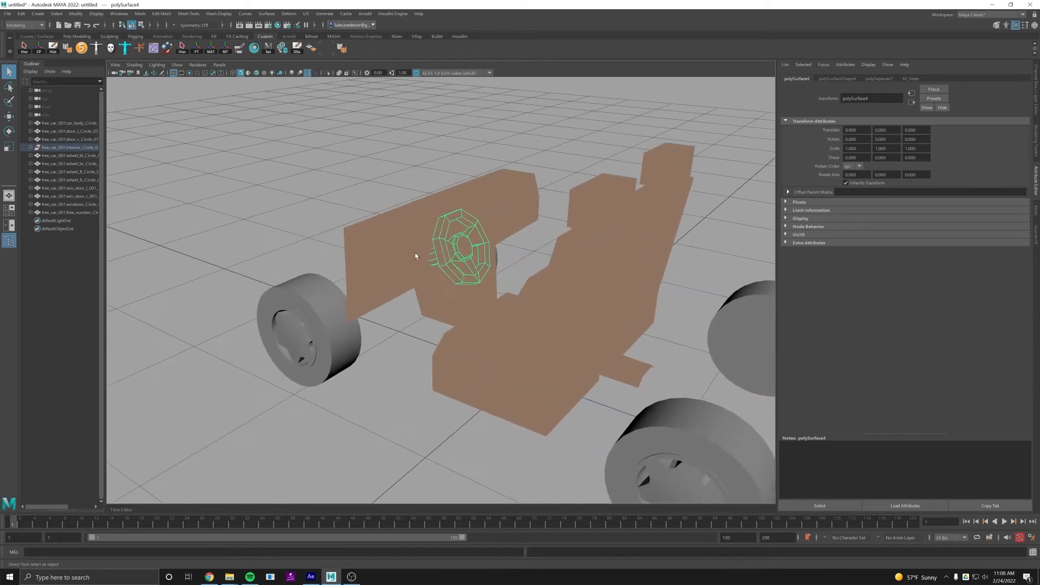
pyautogui.keyDown('alt'); pyautogui.moveTo(415, 255); pyautogui.dragTo(548, 262, button='right'); pyautogui.keyUp('alt')
pyautogui.keyDown('alt'); pyautogui.moveTo(512, 238); pyautogui.dragTo(496, 263, button='middle'); pyautogui.keyUp('alt')
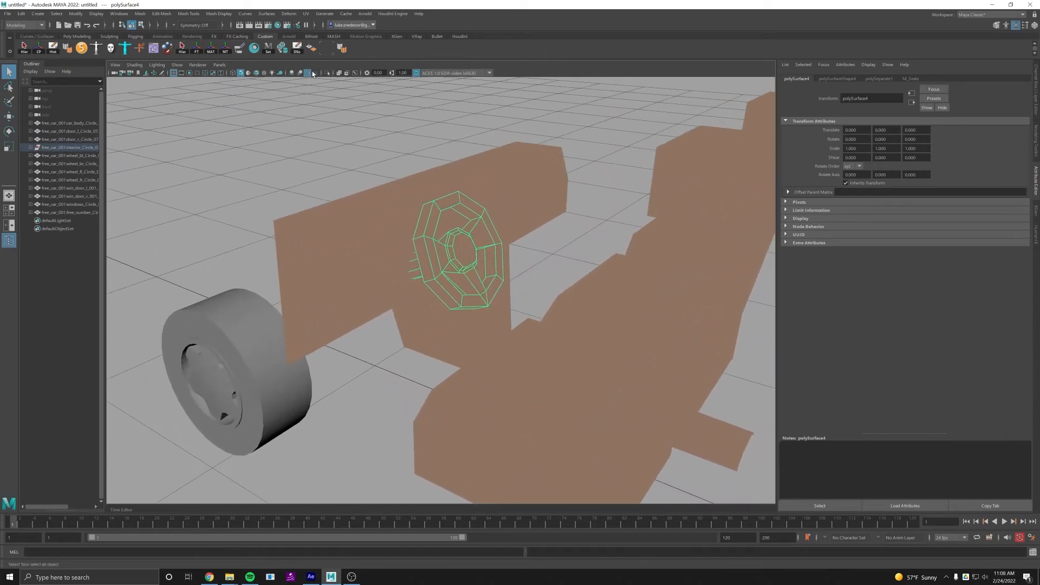
pyautogui.click(24, 25)
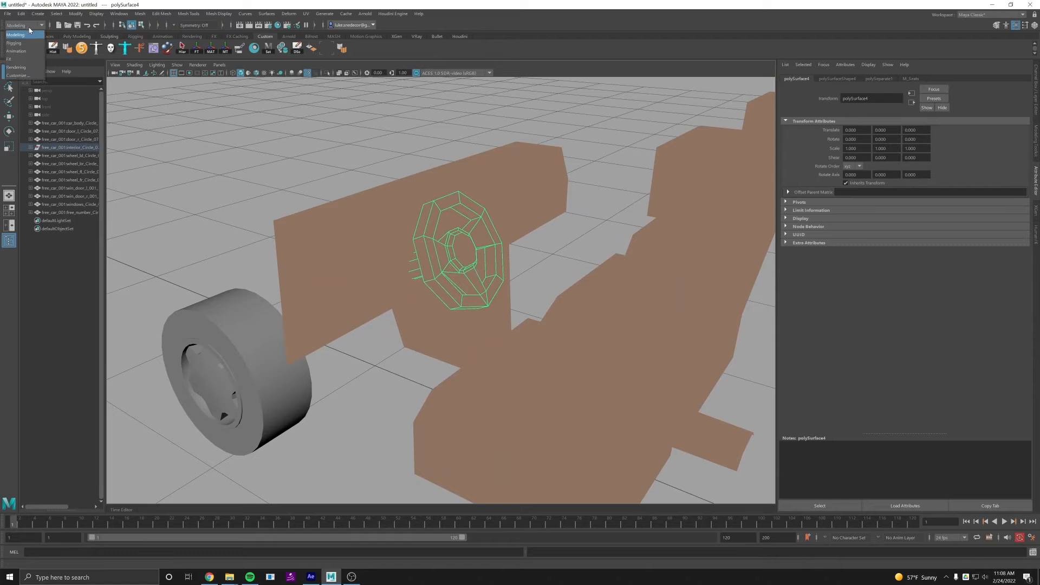
pyautogui.click(22, 69)
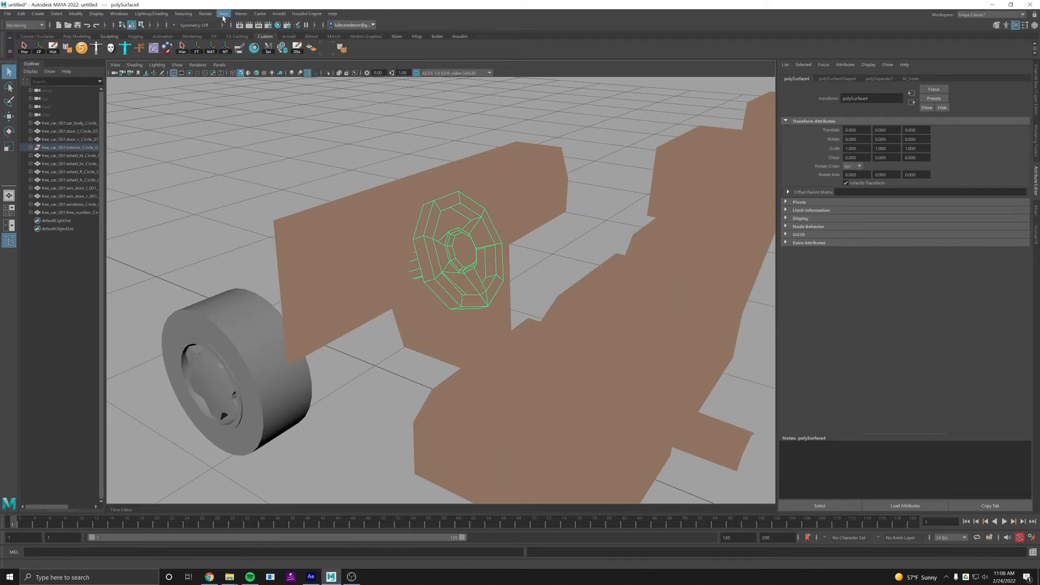
pyautogui.click(223, 14)
pyautogui.moveTo(314, 36)
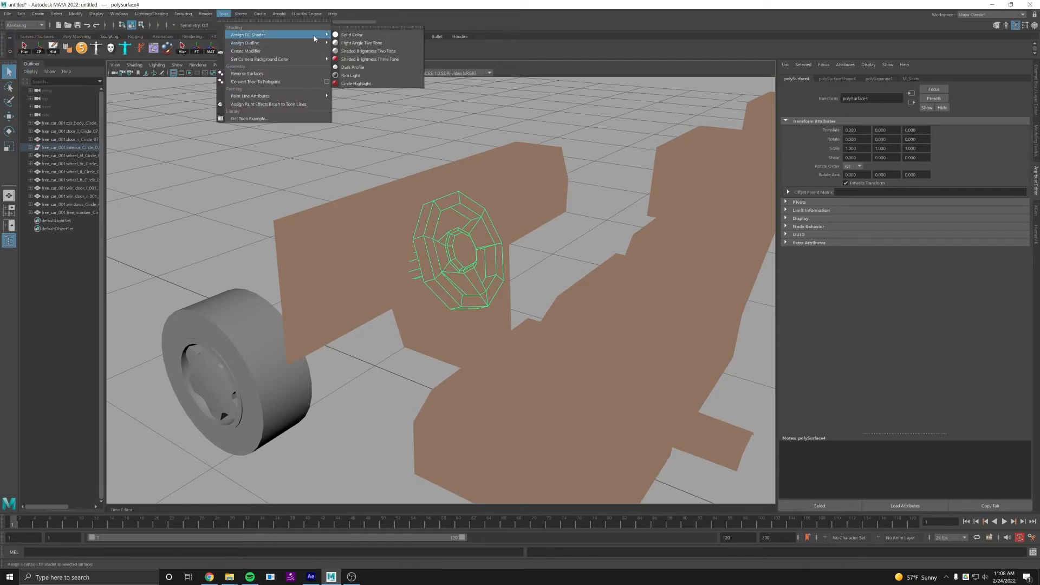
pyautogui.click(359, 35)
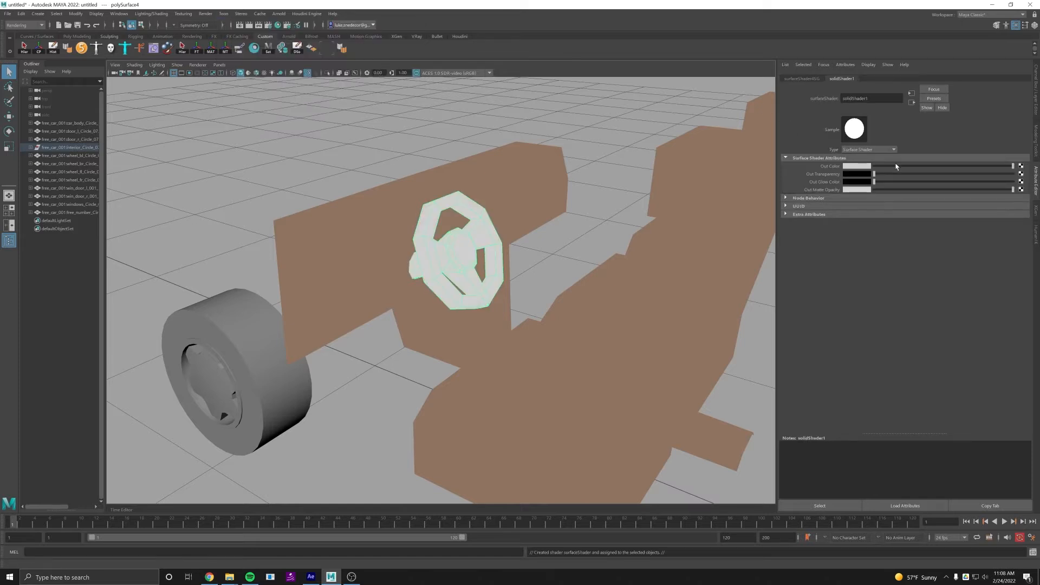
# Set the steering wheel shader's Out Color to a very dark grey, just above pure black.
pyautogui.moveTo(897, 166); pyautogui.dragTo(869, 167)
pyautogui.click(600, 180)
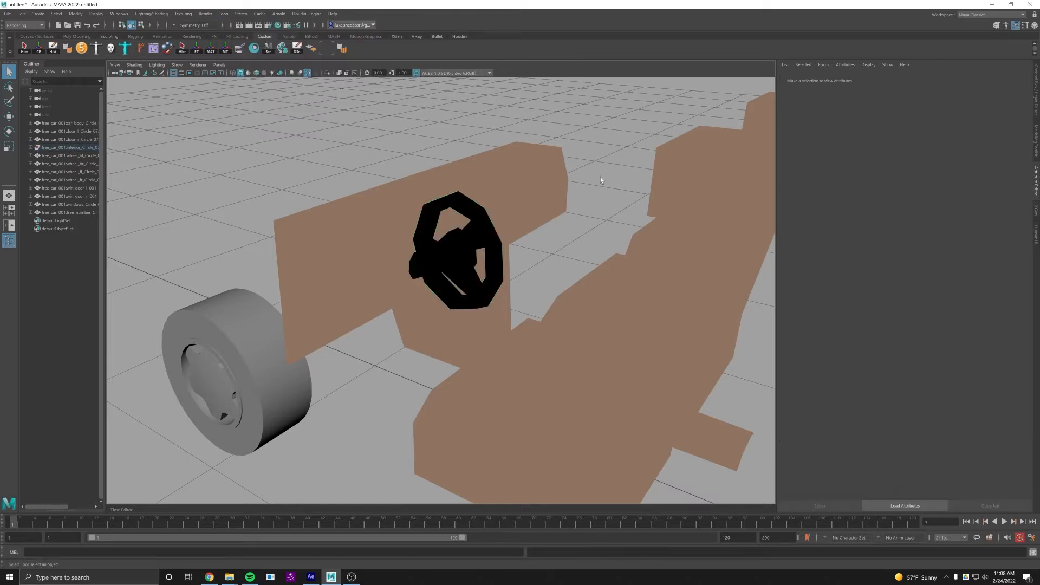
pyautogui.click(485, 245)
pyautogui.click(915, 79)
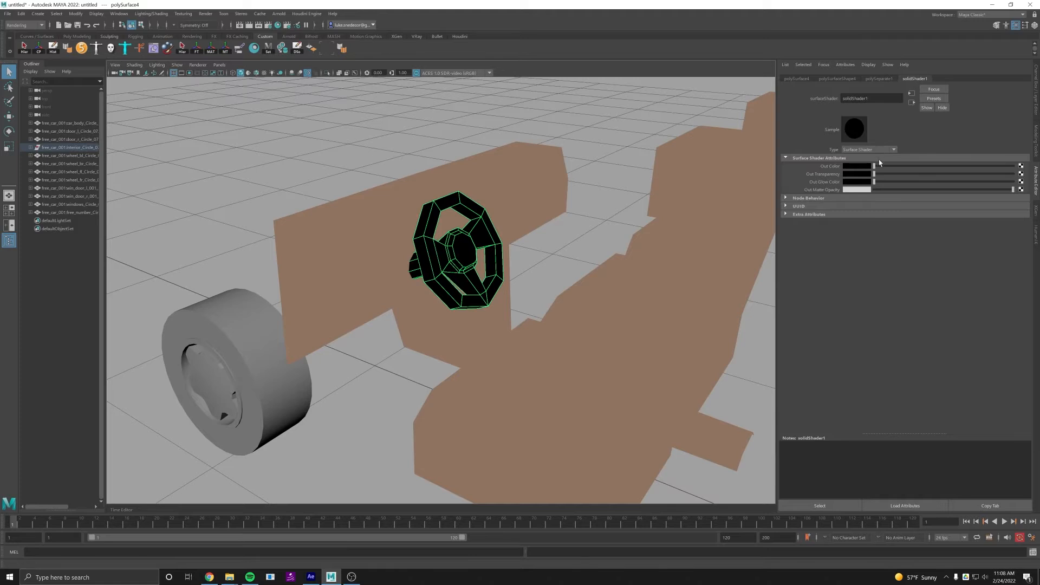
pyautogui.moveTo(876, 168); pyautogui.dragTo(883, 166)
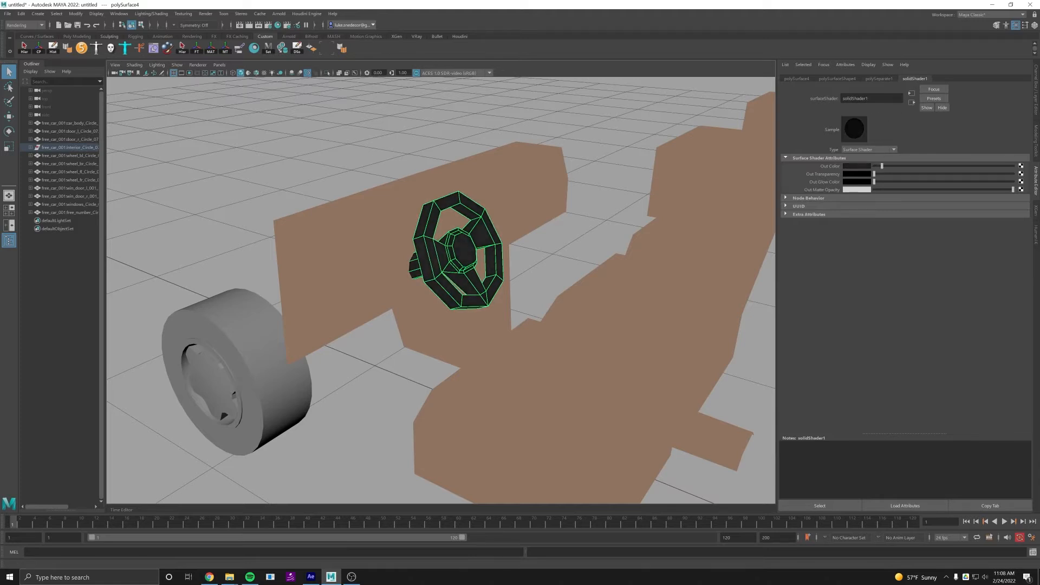
# Rename the steering wheel's surface shader to M_Wheel.
pyautogui.moveTo(878, 99); pyautogui.dragTo(794, 95)
pyautogui.write('M_Wheel')
pyautogui.press('Return')
# Assign the existing M_Wheel material to all four car wheels and clear the selection.
pyautogui.keyDown('alt'); pyautogui.moveTo(638, 291); pyautogui.dragTo(333, 264, button='right'); pyautogui.keyUp('alt')
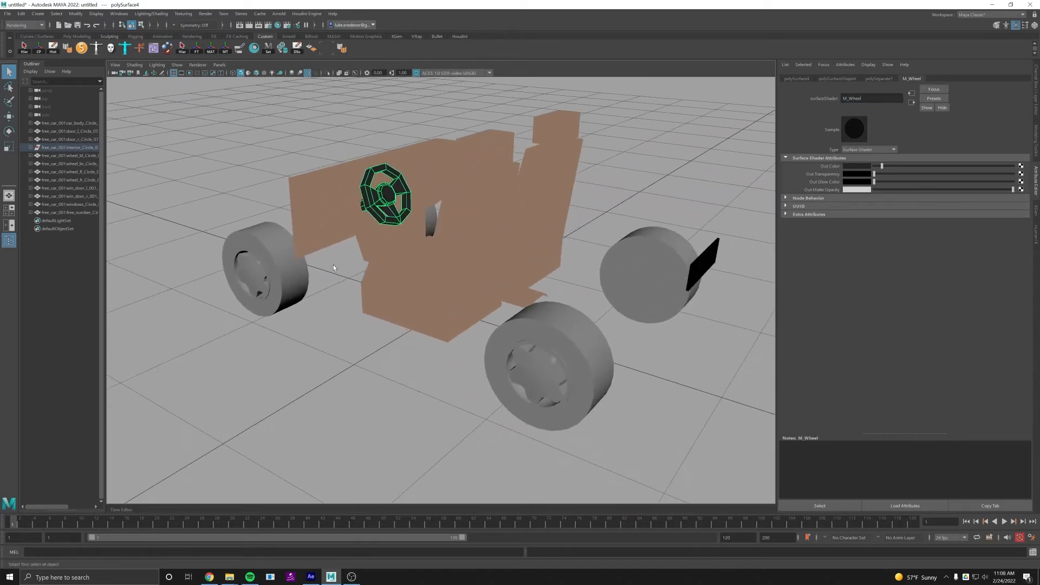
pyautogui.click(282, 278)
pyautogui.keyDown('shift'); pyautogui.click(580, 348); pyautogui.keyUp('shift')
pyautogui.moveTo(580, 348)
pyautogui.keyDown('alt'); pyautogui.mouseDown()
pyautogui.moveTo(536, 347)
pyautogui.moveTo(571, 353)
pyautogui.mouseUp(); pyautogui.keyUp('alt')
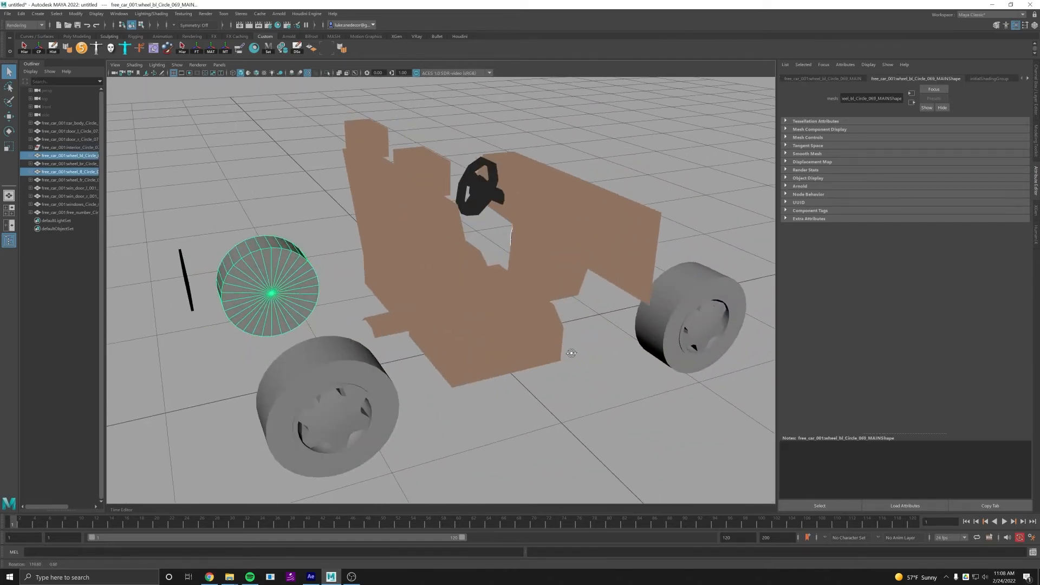
pyautogui.keyDown('shift'); pyautogui.click(701, 320); pyautogui.keyUp('shift')
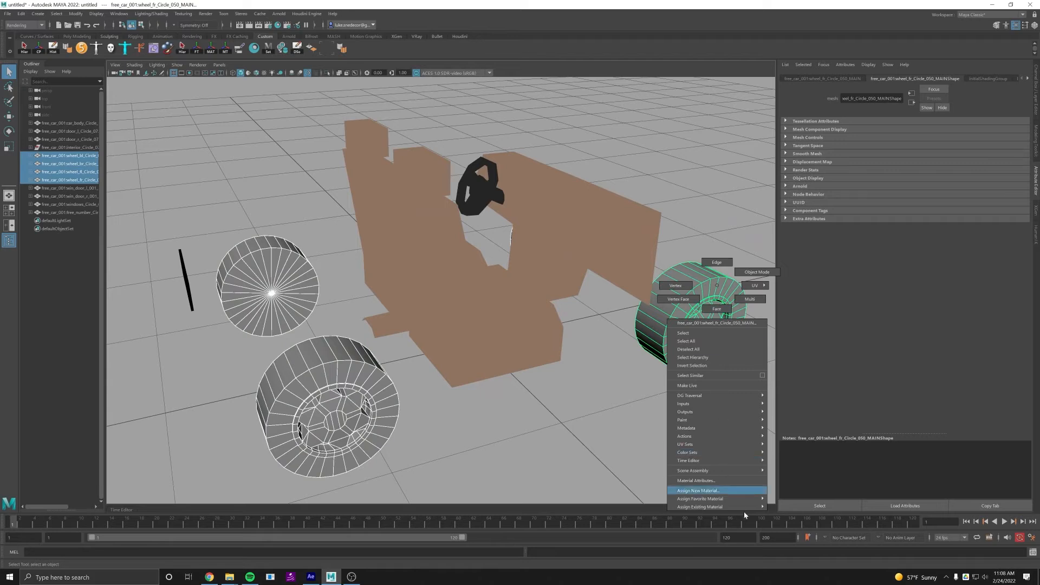
pyautogui.moveTo(747, 509)
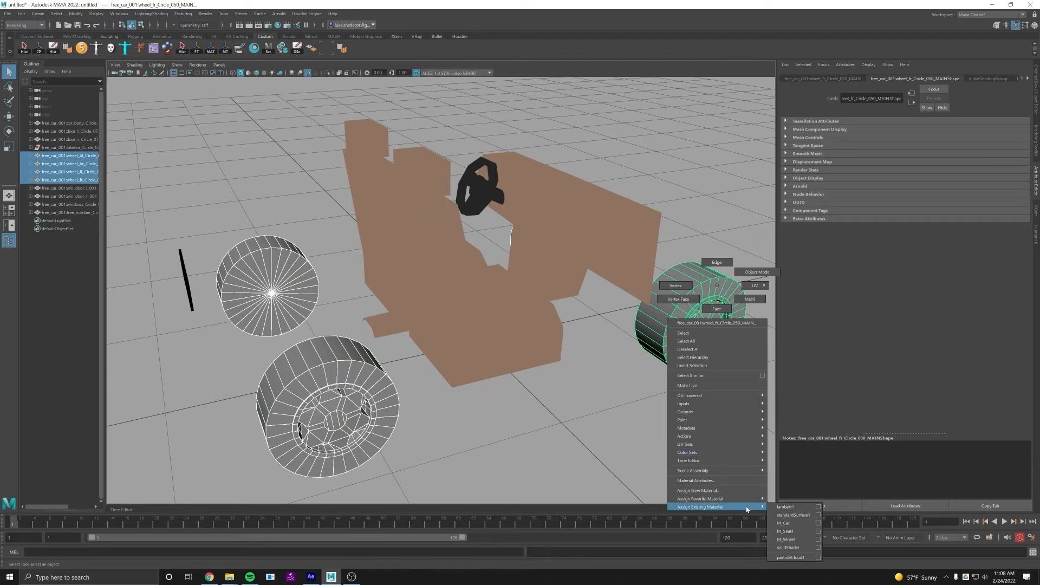
pyautogui.click(790, 540)
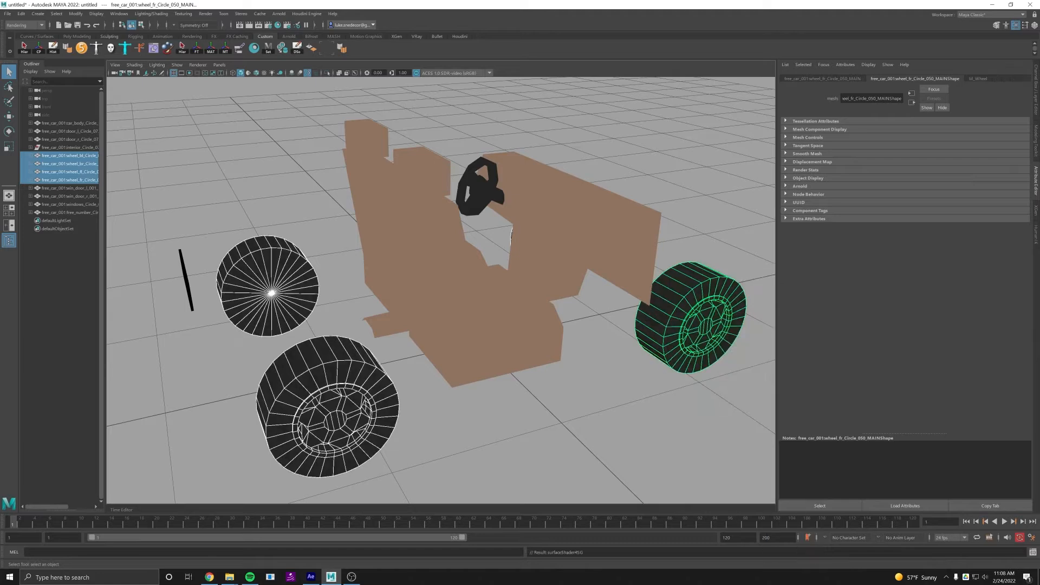
pyautogui.keyDown('alt'); pyautogui.moveTo(660, 377); pyautogui.dragTo(599, 337, button='right'); pyautogui.keyUp('alt')
pyautogui.keyDown('alt'); pyautogui.moveTo(653, 321); pyautogui.dragTo(609, 291); pyautogui.keyUp('alt')
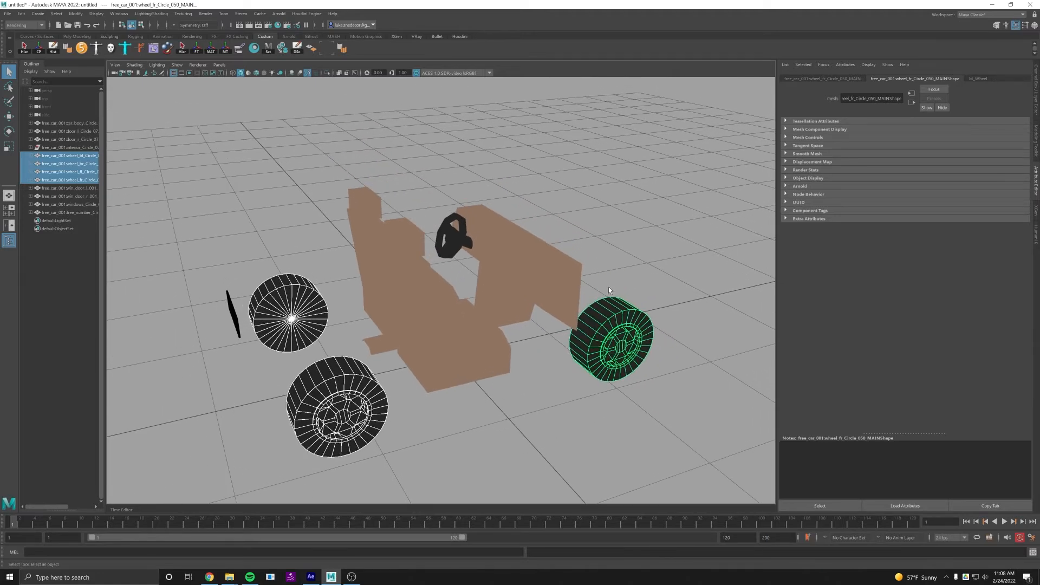
pyautogui.keyDown('alt'); pyautogui.moveTo(507, 153); pyautogui.dragTo(564, 197); pyautogui.keyUp('alt')
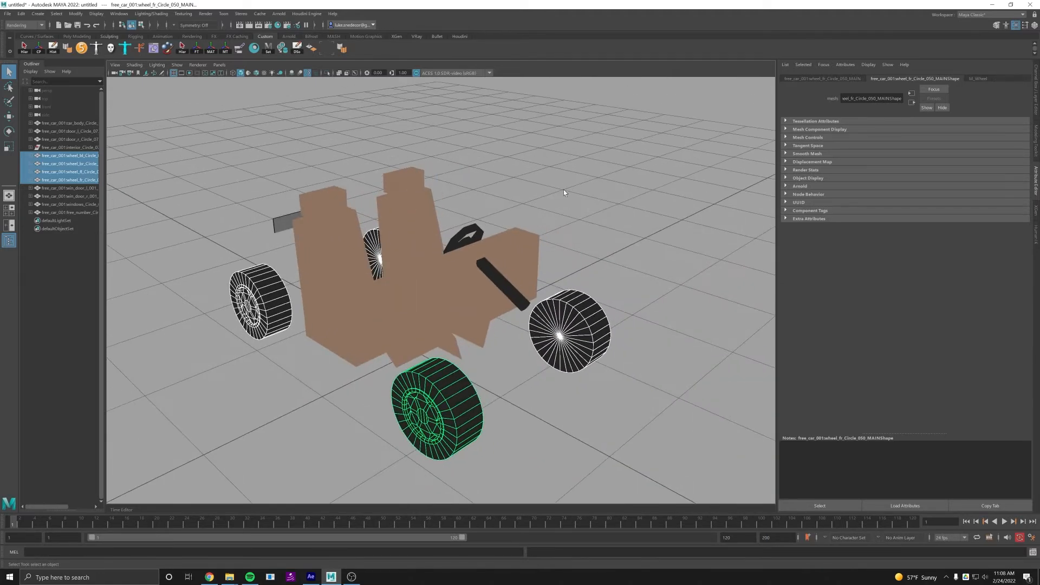
pyautogui.click(564, 197)
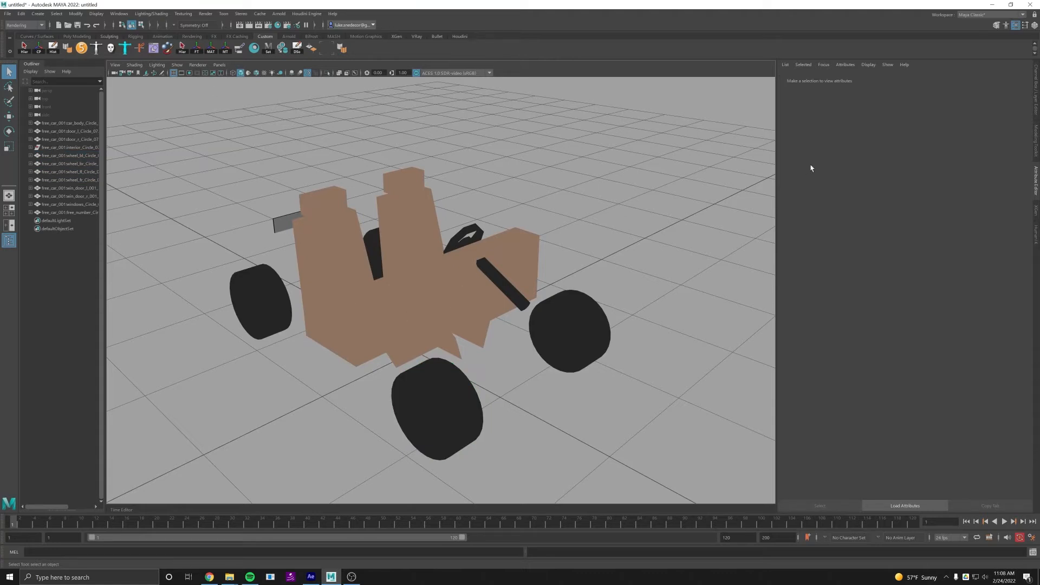
# Make the hidden display layer layer1 visible to bring back the car body and windows.
pyautogui.click(1037, 82)
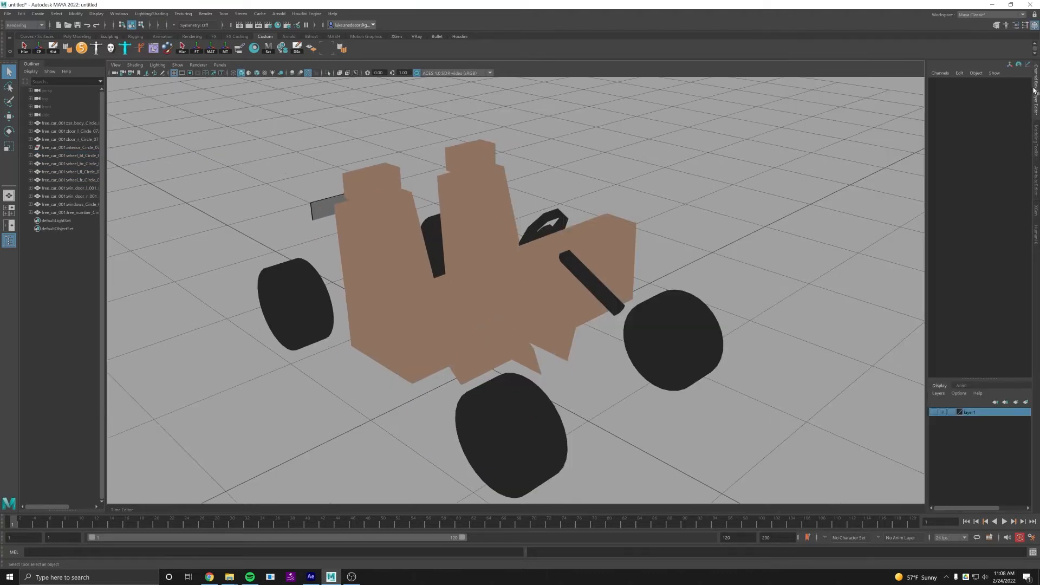
pyautogui.click(934, 412)
pyautogui.keyDown('alt'); pyautogui.moveTo(831, 381); pyautogui.dragTo(538, 282); pyautogui.keyUp('alt')
# Rename the transparent surface shader on the side door window to M_Windows and clear the selection.
pyautogui.click(490, 232)
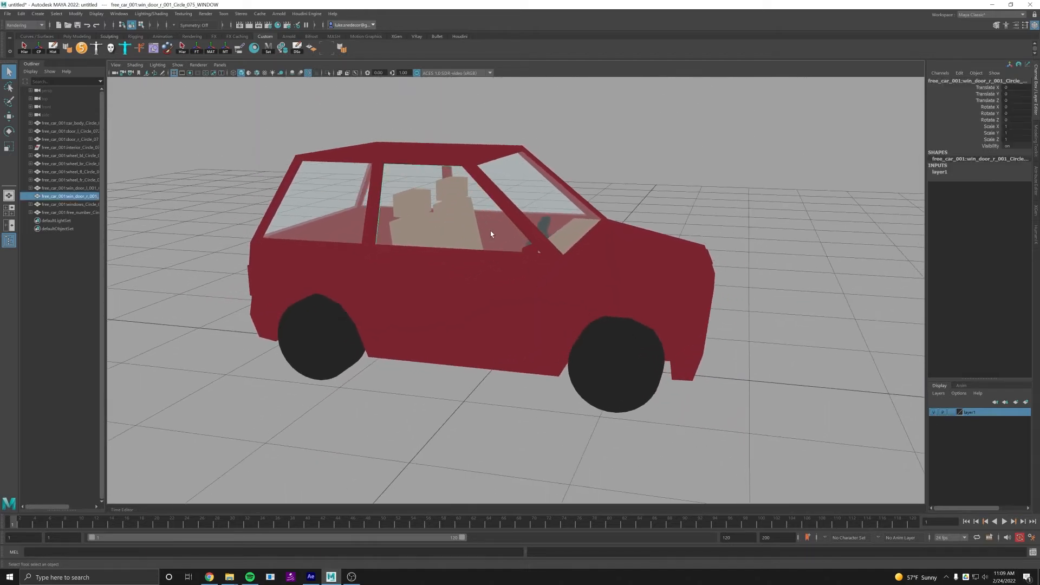
pyautogui.click(1035, 181)
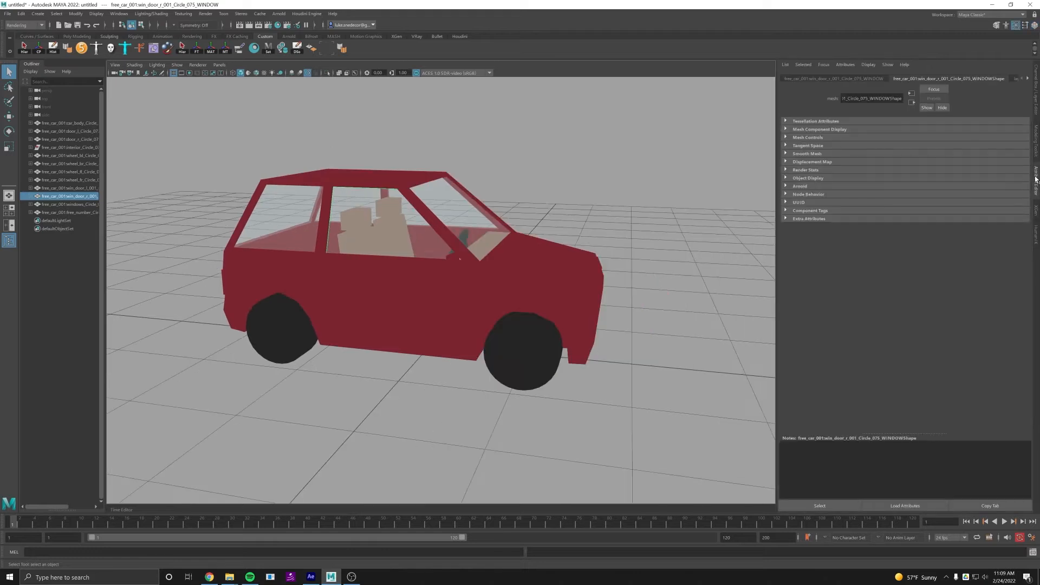
pyautogui.scroll(-2, 970, 77)
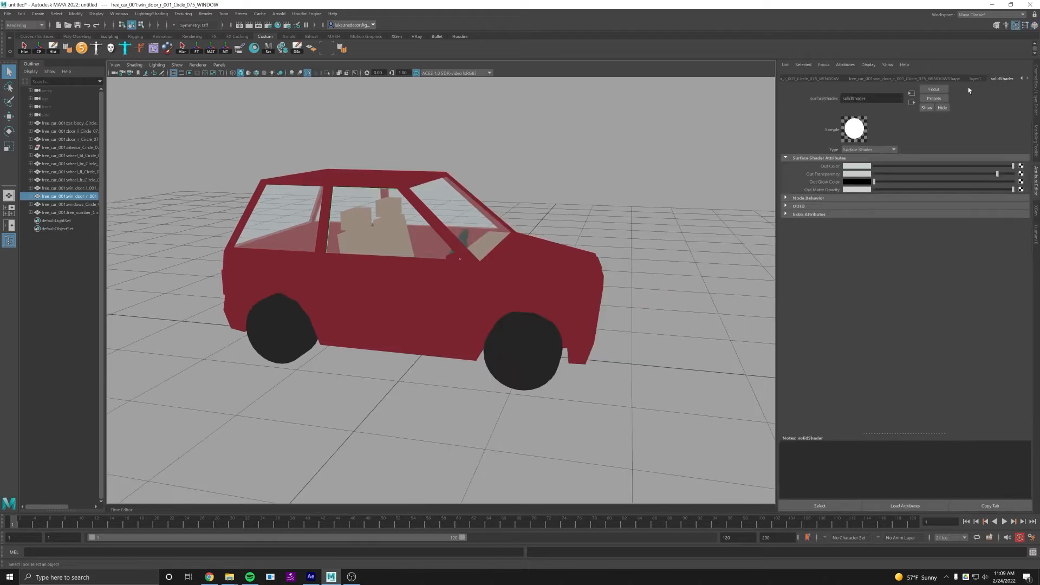
pyautogui.moveTo(883, 99); pyautogui.dragTo(797, 95)
pyautogui.write('M_Windows')
pyautogui.press('Return')
pyautogui.scroll(2, 578, 211)
pyautogui.keyDown('alt'); pyautogui.moveTo(642, 189); pyautogui.dragTo(616, 177); pyautogui.keyUp('alt')
pyautogui.click(646, 213)
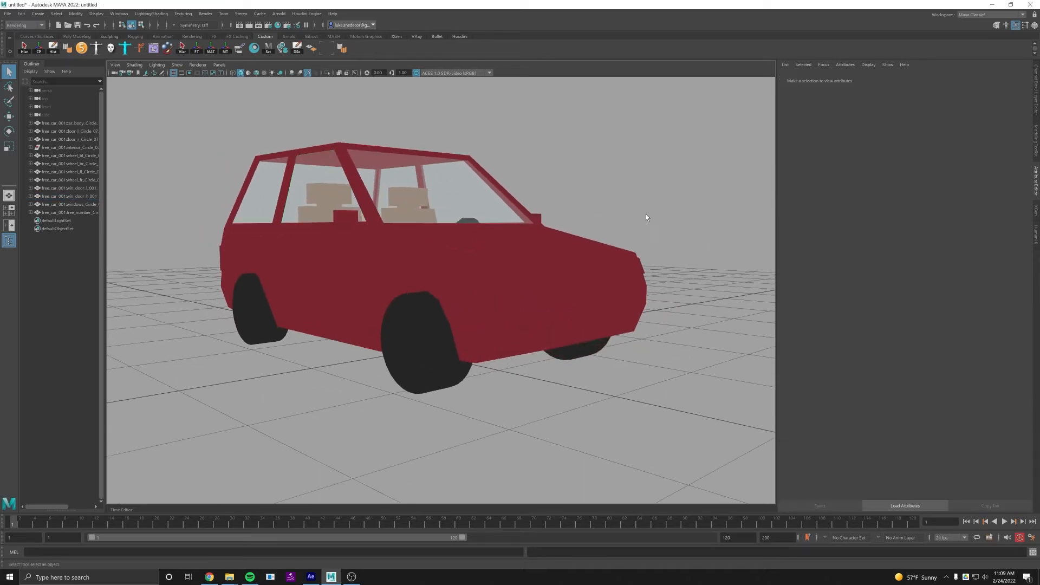
# Separate the red car body mesh into individual pieces with the Separate command.
pyautogui.keyDown('alt'); pyautogui.moveTo(646, 214); pyautogui.dragTo(595, 233); pyautogui.keyUp('alt')
pyautogui.keyDown('alt'); pyautogui.moveTo(595, 233); pyautogui.dragTo(640, 224, button='middle'); pyautogui.keyUp('alt')
pyautogui.click(442, 316)
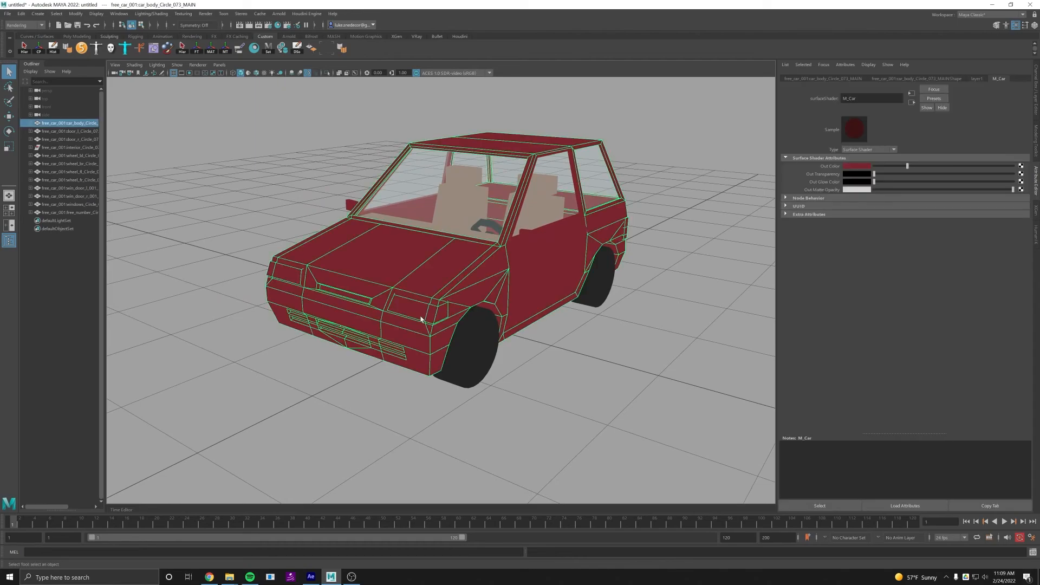
pyautogui.keyDown('alt'); pyautogui.moveTo(422, 319); pyautogui.dragTo(472, 310); pyautogui.keyUp('alt')
pyautogui.keyDown('alt'); pyautogui.moveTo(471, 310); pyautogui.dragTo(518, 302, button='right'); pyautogui.keyUp('alt')
pyautogui.keyDown('alt'); pyautogui.moveTo(517, 302); pyautogui.dragTo(555, 297); pyautogui.keyUp('alt')
pyautogui.keyDown('alt'); pyautogui.moveTo(640, 252); pyautogui.dragTo(582, 257); pyautogui.keyUp('alt')
pyautogui.keyDown('alt'); pyautogui.moveTo(446, 269); pyautogui.dragTo(527, 268, button='right'); pyautogui.keyUp('alt')
pyautogui.keyDown('alt'); pyautogui.moveTo(527, 267); pyautogui.dragTo(472, 242); pyautogui.keyUp('alt')
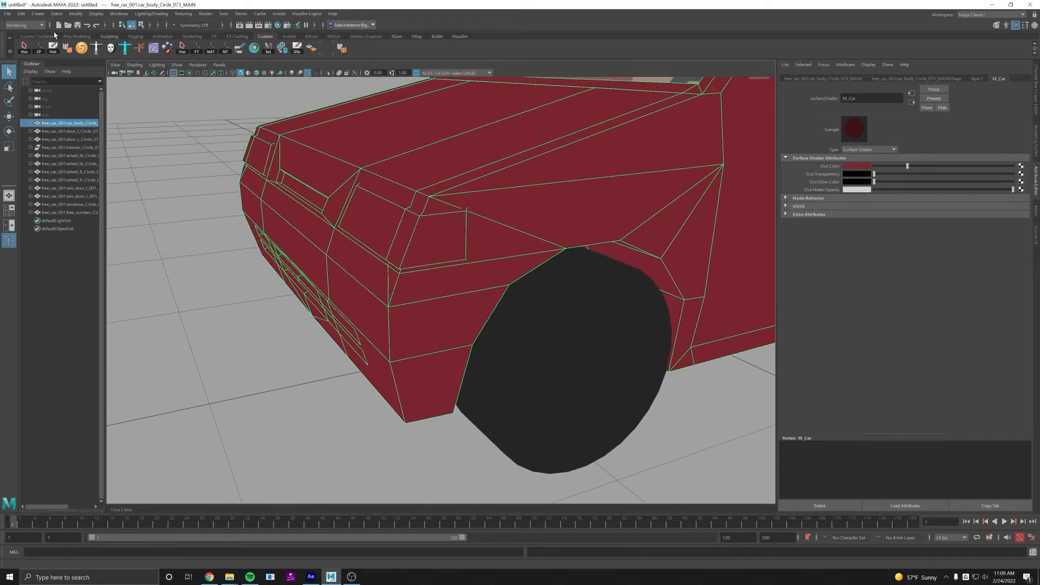
pyautogui.click(33, 25)
pyautogui.click(32, 36)
pyautogui.click(142, 15)
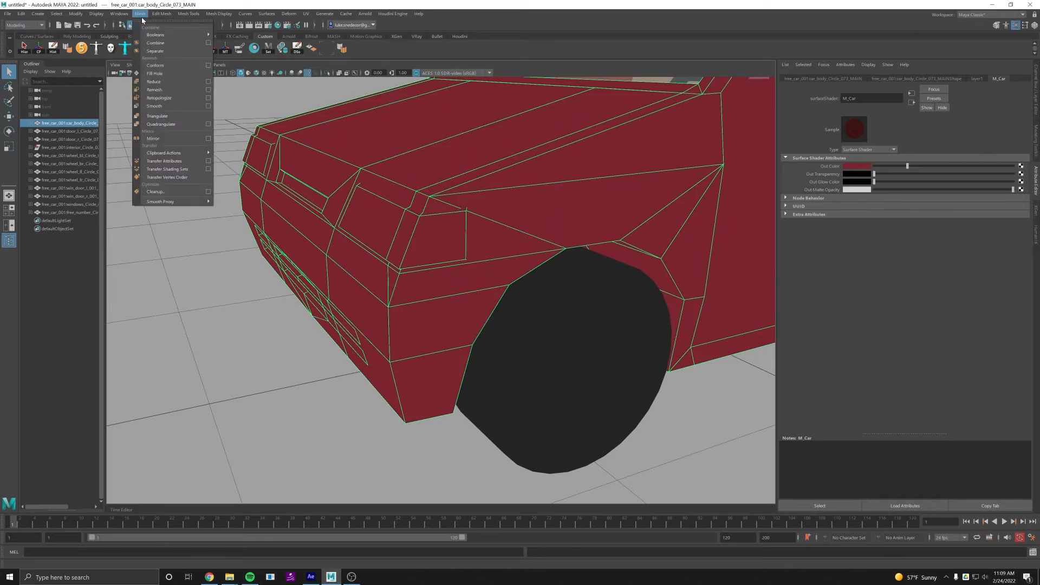
pyautogui.click(154, 47)
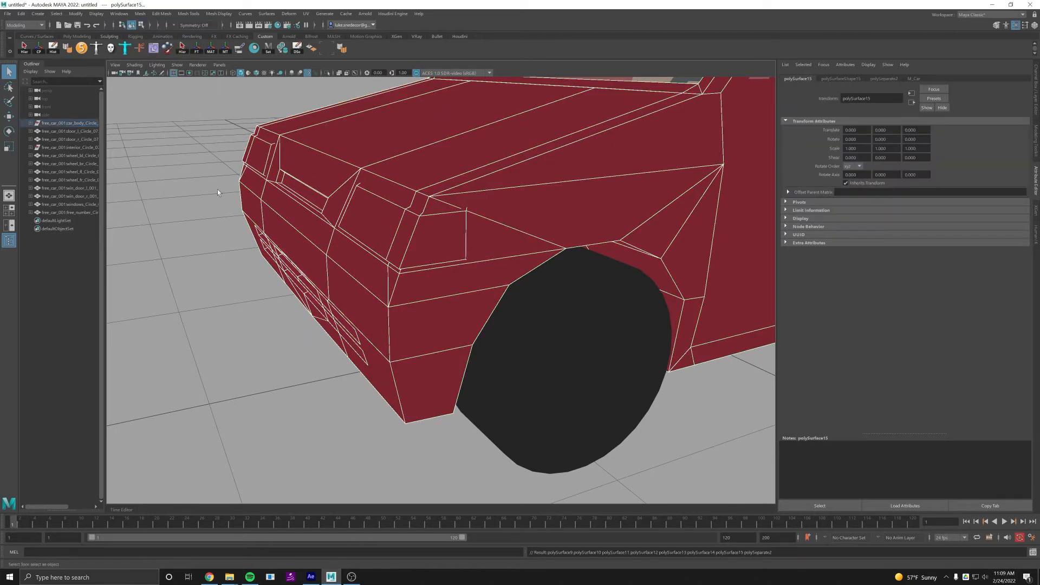
# Assign the existing M_Windows material to the separated front headlight pieces and clear the selection.
pyautogui.click(264, 167)
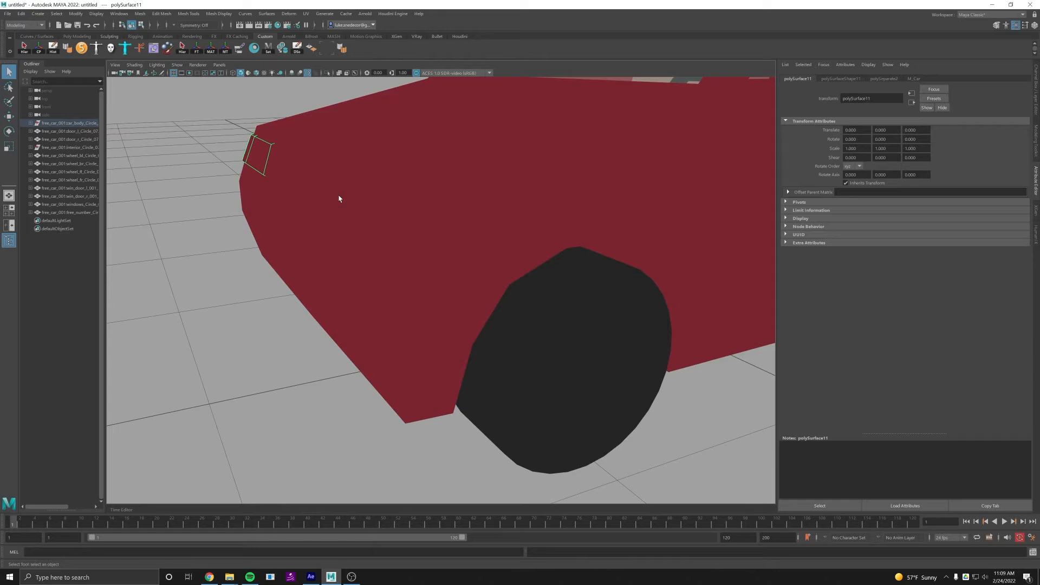
pyautogui.keyDown('shift'); pyautogui.click(390, 224); pyautogui.keyUp('shift')
pyautogui.keyDown('alt'); pyautogui.moveTo(422, 113); pyautogui.dragTo(352, 400, button='right'); pyautogui.keyUp('alt')
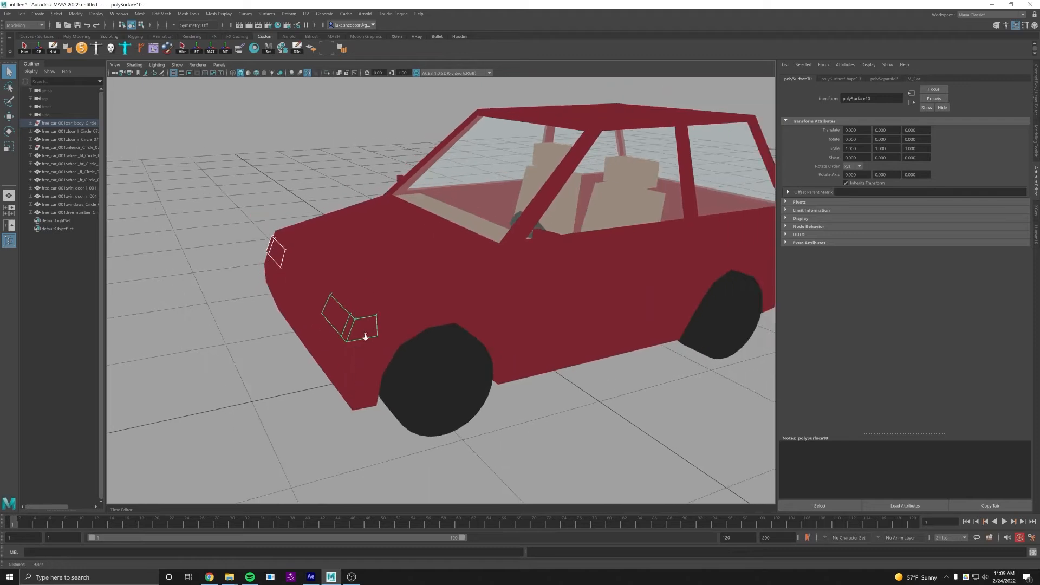
pyautogui.keyDown('alt'); pyautogui.moveTo(361, 334); pyautogui.dragTo(418, 297, button='right'); pyautogui.keyUp('alt')
pyautogui.rightClick(418, 297)
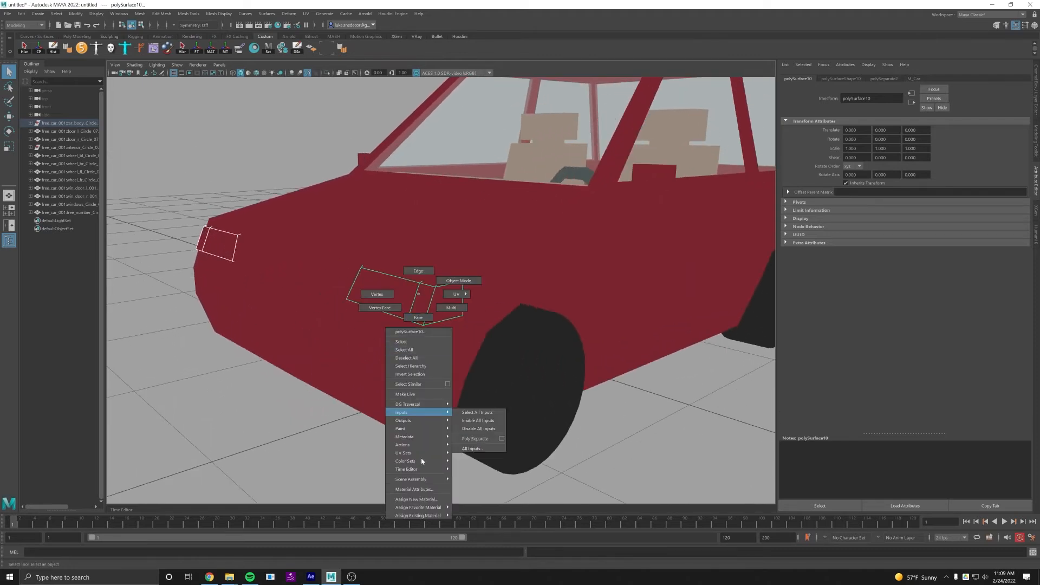
pyautogui.moveTo(432, 516)
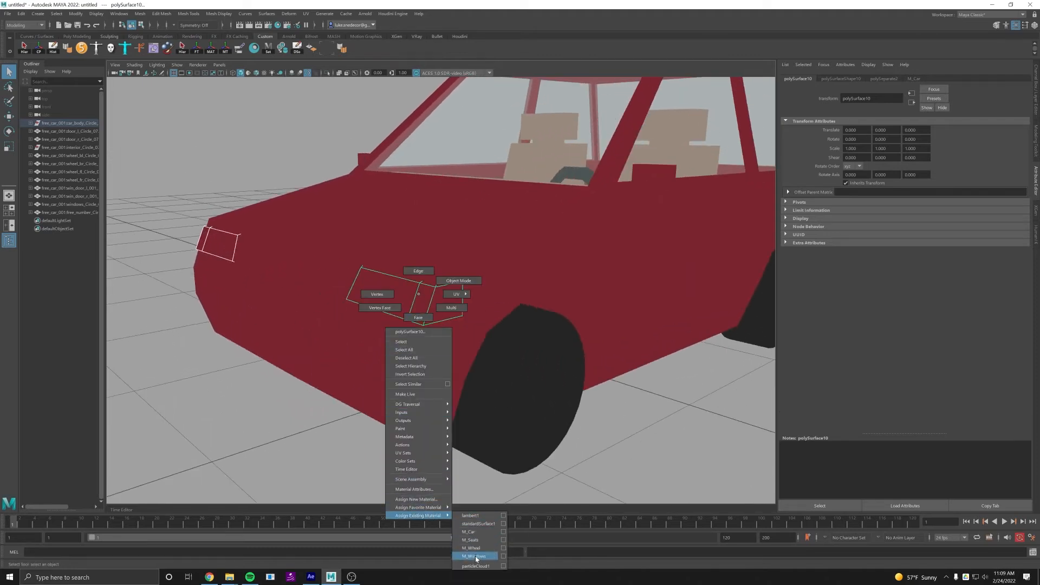
pyautogui.click(476, 558)
pyautogui.click(569, 443)
pyautogui.keyDown('alt'); pyautogui.moveTo(619, 404); pyautogui.dragTo(379, 394, button='right'); pyautogui.keyUp('alt')
pyautogui.keyDown('alt'); pyautogui.moveTo(378, 394); pyautogui.dragTo(434, 378); pyautogui.keyUp('alt')
pyautogui.keyDown('alt'); pyautogui.moveTo(434, 377); pyautogui.dragTo(566, 350, button='right'); pyautogui.keyUp('alt')
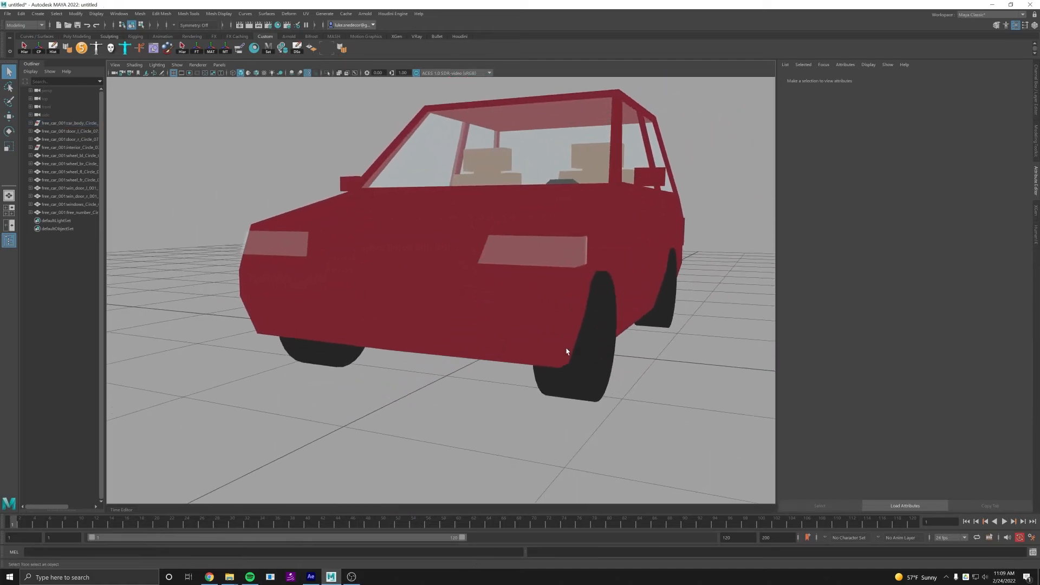
# Assign a Solid Color toon fill shader to the number plate on the car's rear and clear the selection.
pyautogui.click(467, 290)
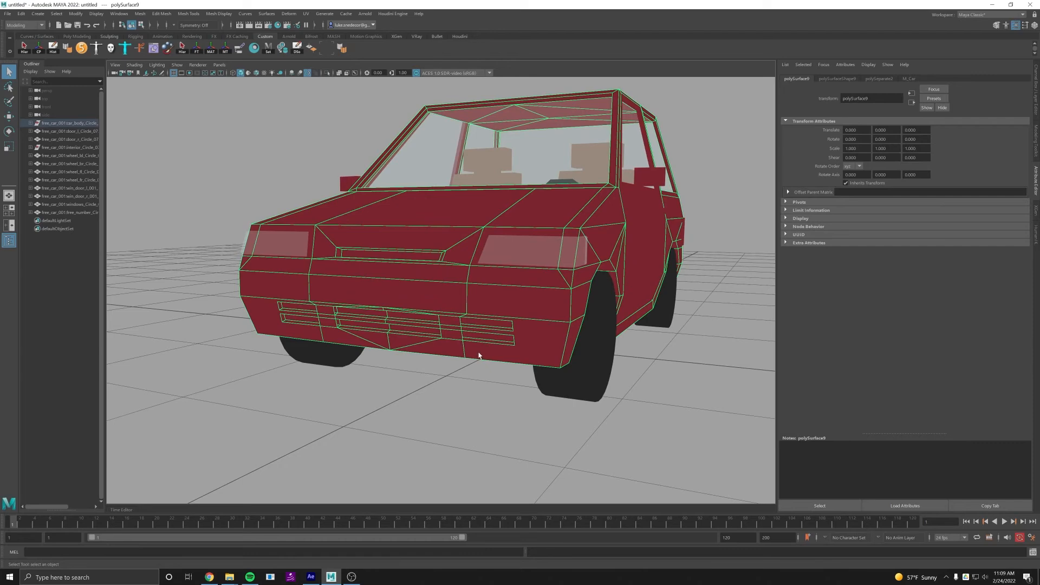
pyautogui.keyDown('alt'); pyautogui.moveTo(481, 352); pyautogui.dragTo(580, 341); pyautogui.keyUp('alt')
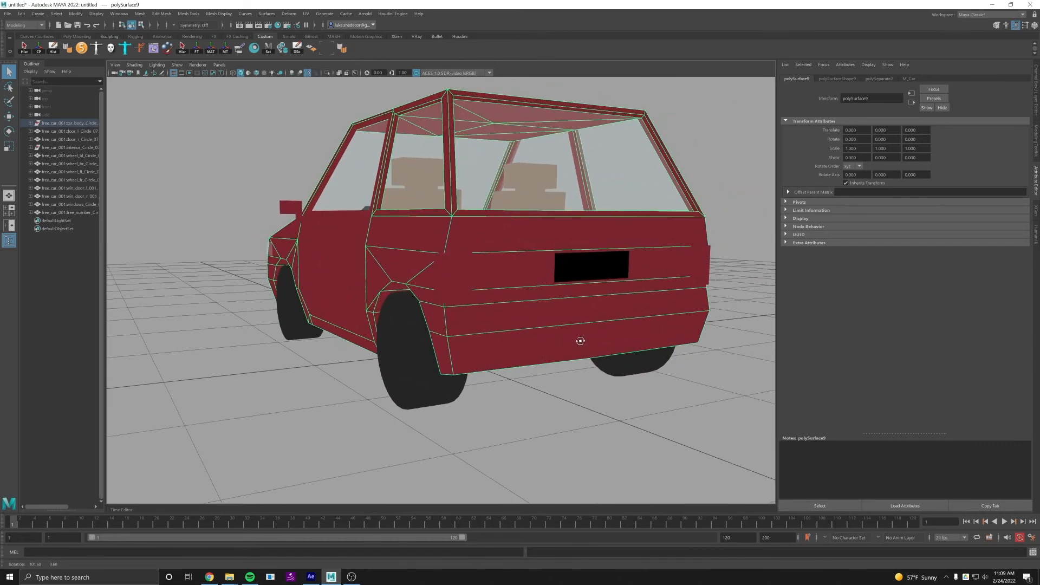
pyautogui.click(594, 267)
pyautogui.scroll(6, 606, 287)
pyautogui.moveTo(584, 257); pyautogui.dragTo(224, 317, button='right')
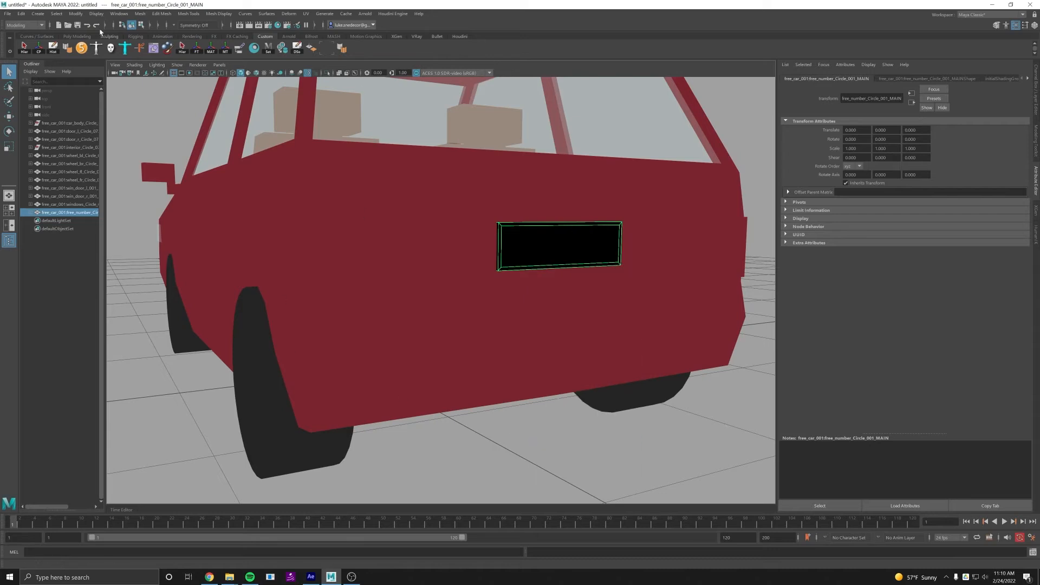
pyautogui.click(32, 25)
pyautogui.click(25, 67)
pyautogui.click(224, 15)
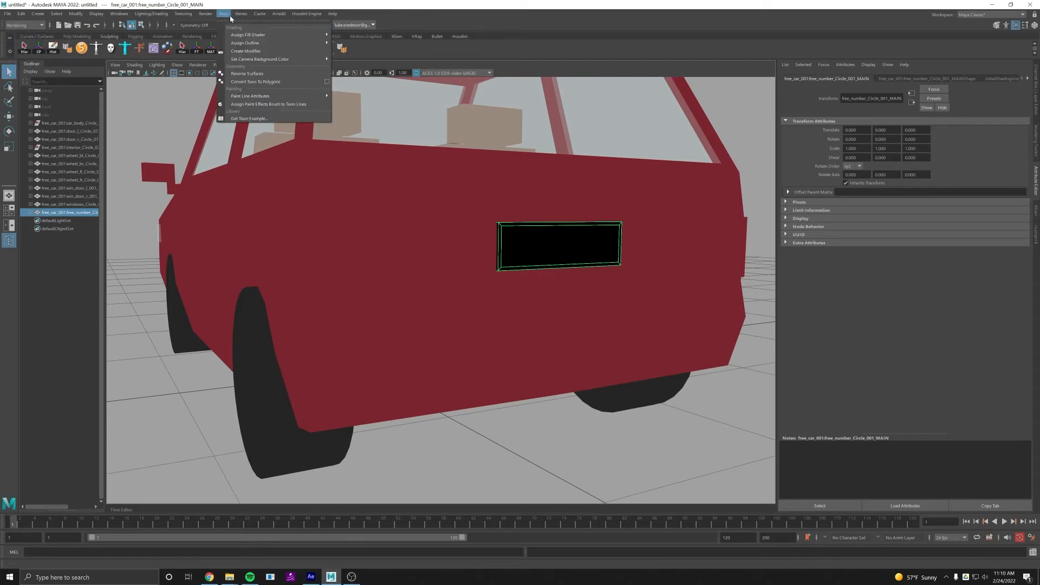
pyautogui.click(224, 14)
pyautogui.click(225, 15)
pyautogui.moveTo(308, 37)
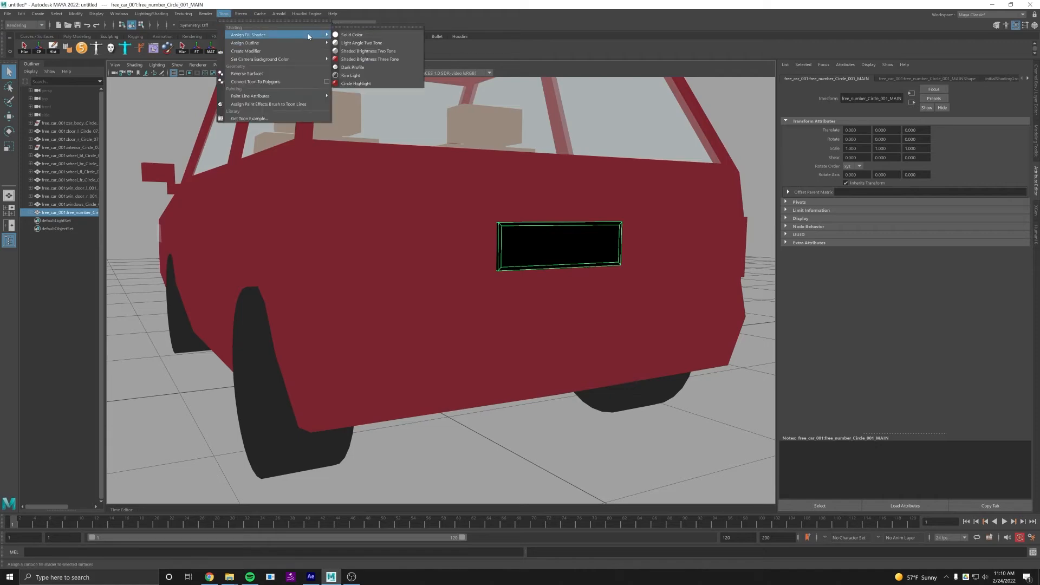
pyautogui.click(352, 35)
pyautogui.scroll(-5, 673, 227)
pyautogui.click(673, 227)
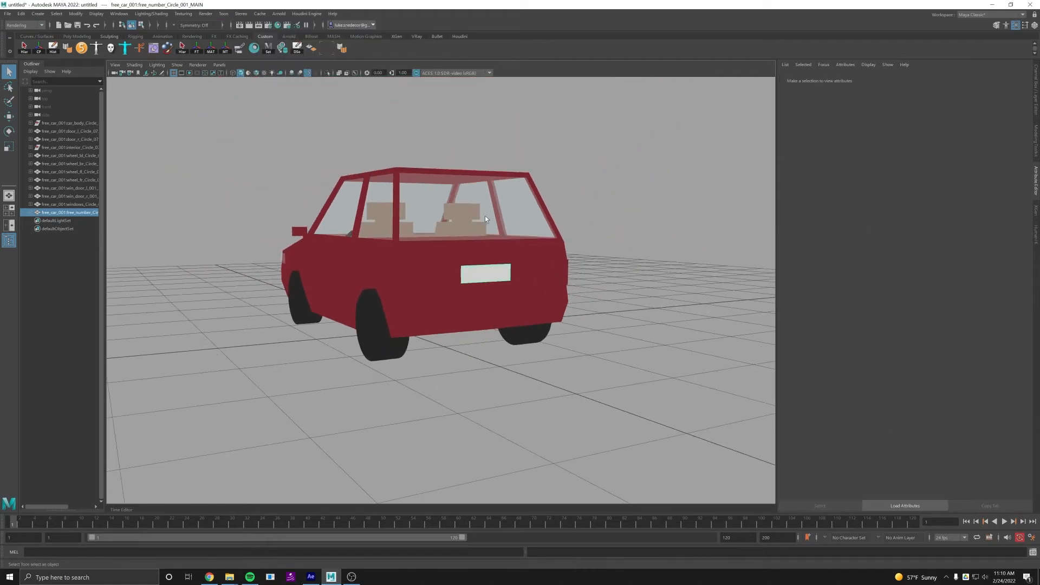
# Render the current frame from a front three-quarter view of the car, examine the image and close the render window.
pyautogui.keyDown('alt'); pyautogui.moveTo(347, 217); pyautogui.dragTo(598, 228); pyautogui.keyUp('alt')
pyautogui.keyDown('alt'); pyautogui.moveTo(599, 228); pyautogui.dragTo(537, 239, button='middle'); pyautogui.keyUp('alt')
pyautogui.scroll(3, 538, 240)
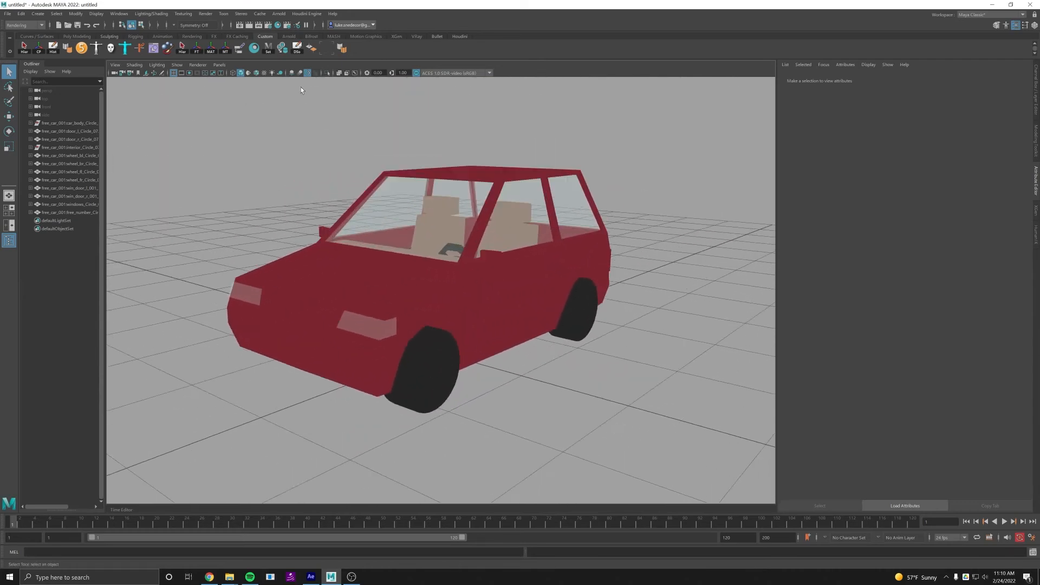
pyautogui.click(250, 25)
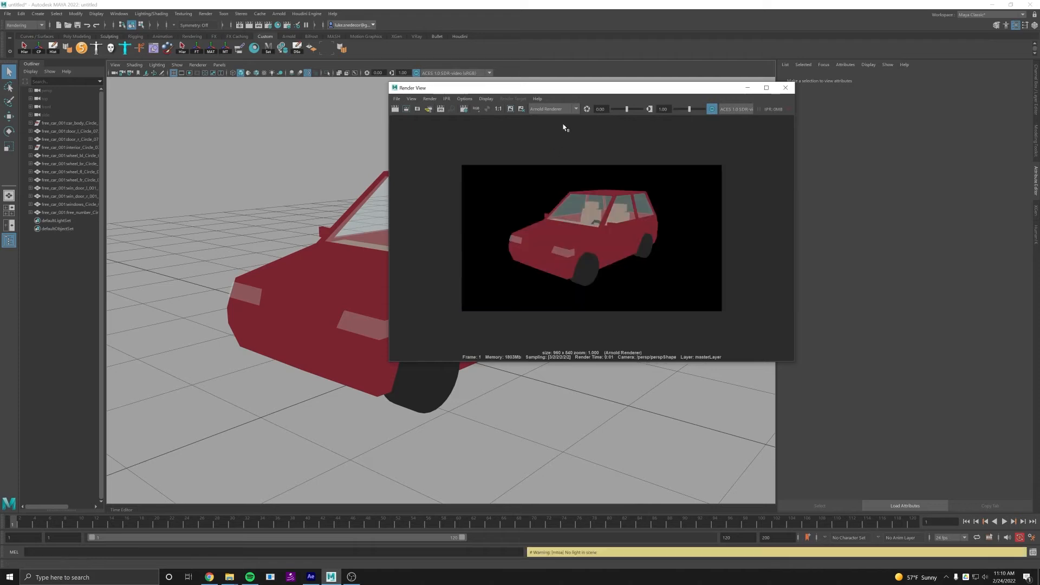
pyautogui.scroll(2, 574, 210)
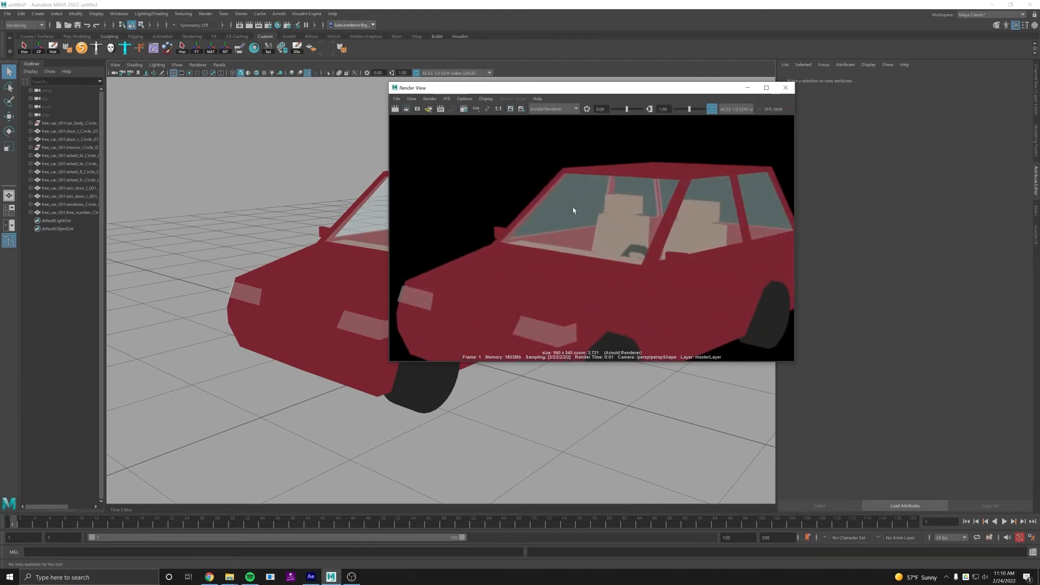
pyautogui.scroll(-2, 592, 157)
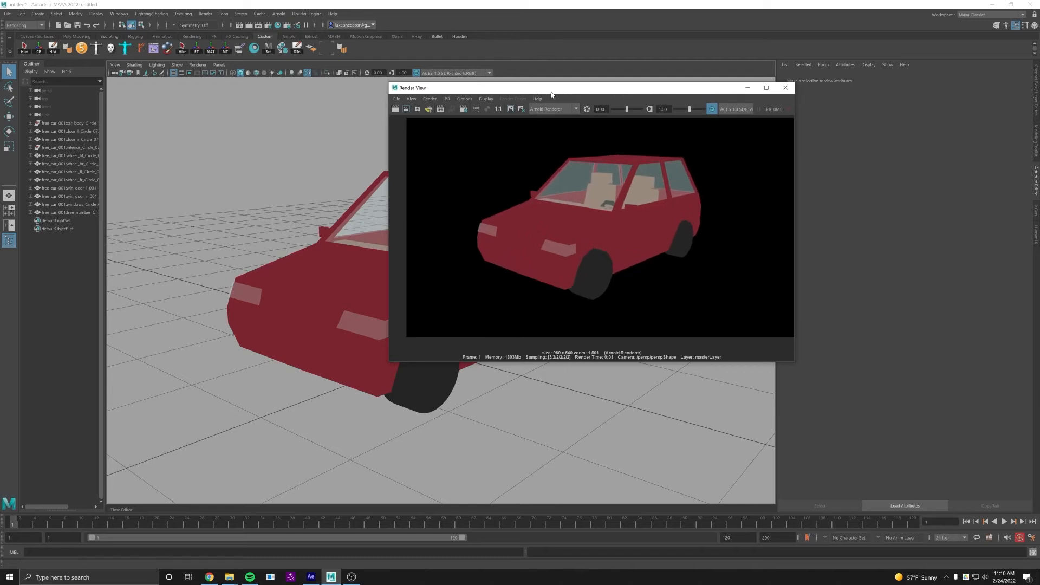
pyautogui.moveTo(628, 91); pyautogui.dragTo(614, 152)
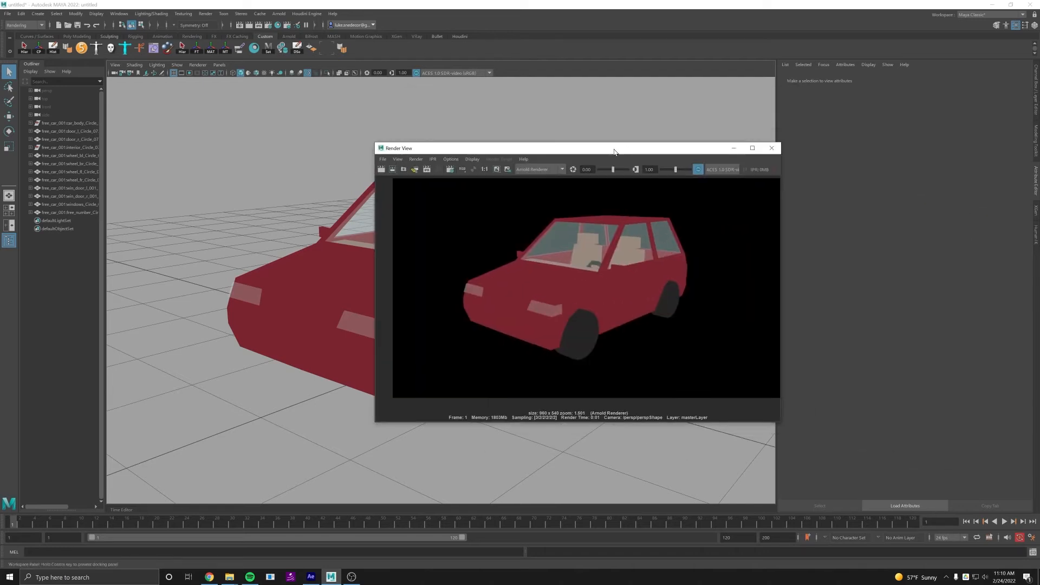
pyautogui.click(772, 148)
# Hide the grid in the perspective viewport.
pyautogui.keyDown('alt'); pyautogui.moveTo(618, 275); pyautogui.dragTo(628, 270); pyautogui.keyUp('alt')
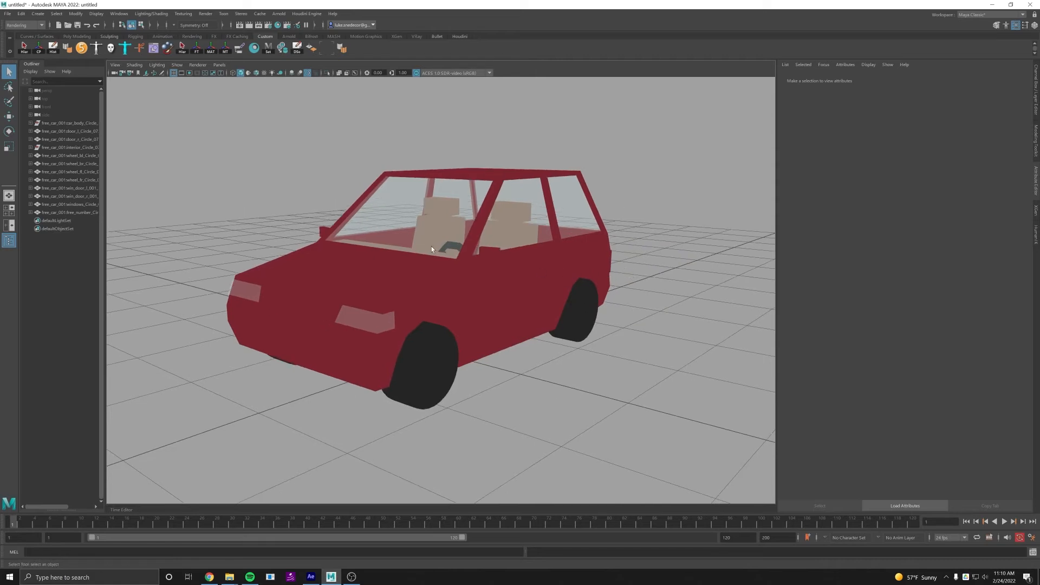
pyautogui.click(173, 73)
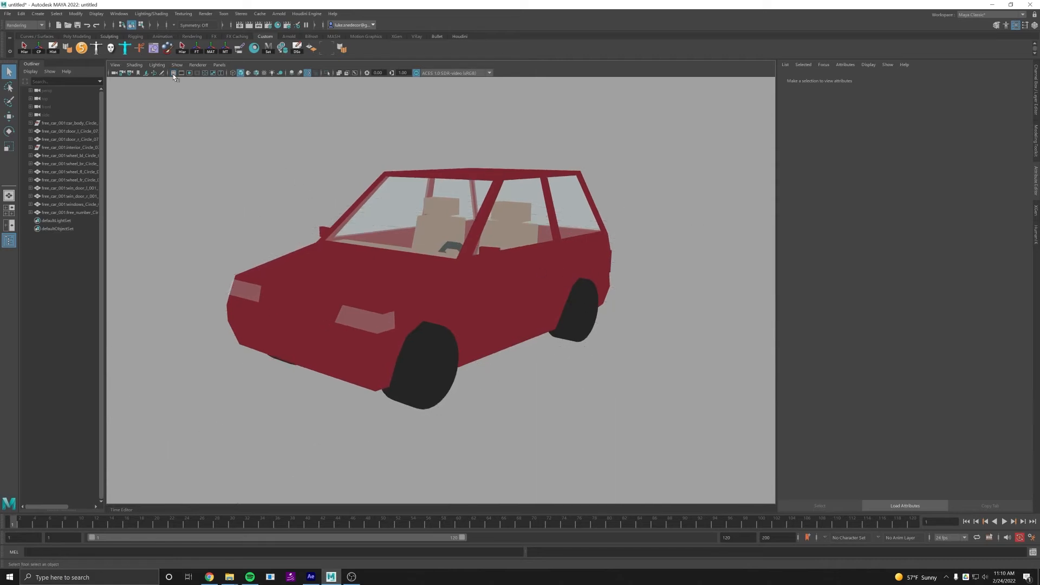
pyautogui.keyDown('alt'); pyautogui.moveTo(431, 269); pyautogui.dragTo(543, 316); pyautogui.keyUp('alt')
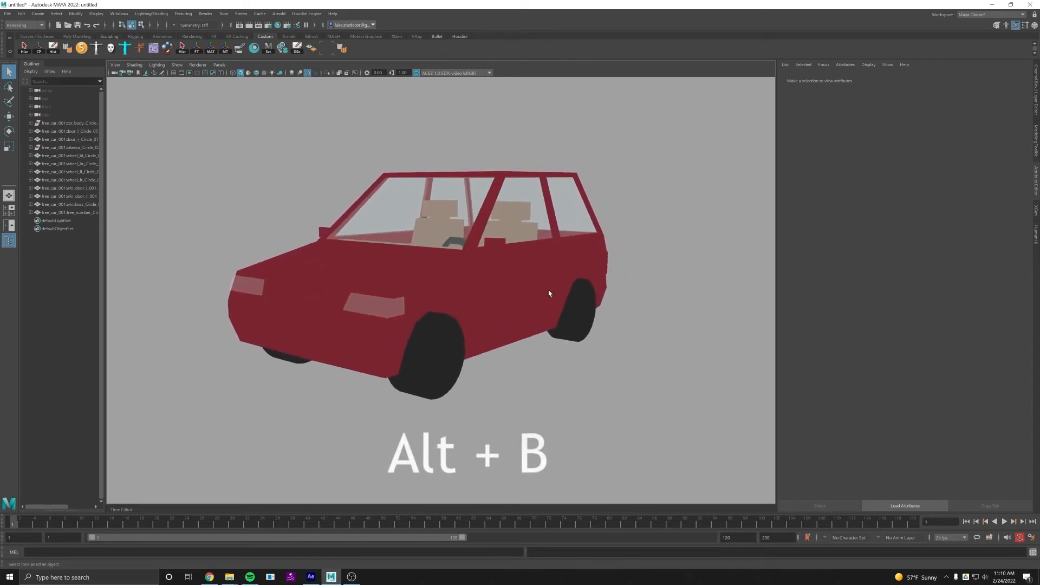
# Cycle the viewport background through its preset colours and back to light grey.
pyautogui.hotkey('alt', 'b')
pyautogui.hotkey('alt', 'b')
pyautogui.hotkey('alt', 'b')
pyautogui.hotkey('alt', 'b')
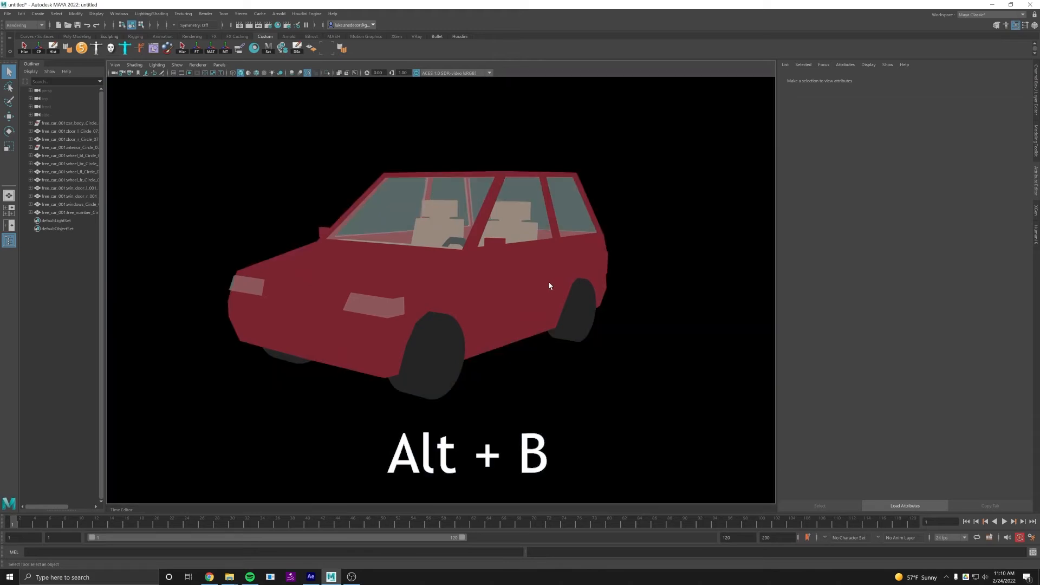
pyautogui.hotkey('alt', 'b')
pyautogui.hotkey('alt', 'b')
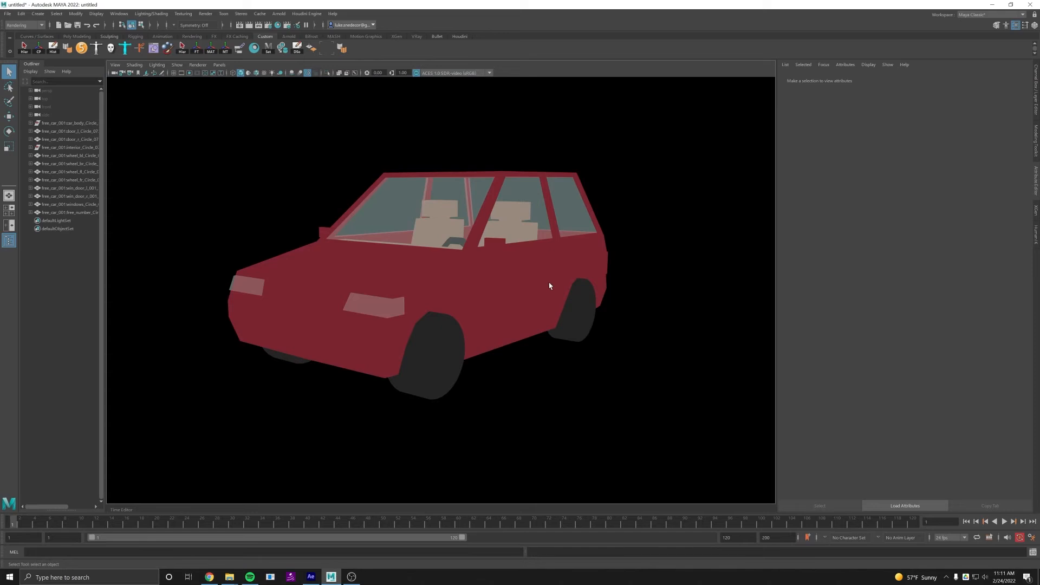
pyautogui.hotkey('alt', 'b')
pyautogui.hotkey('alt', 'b')
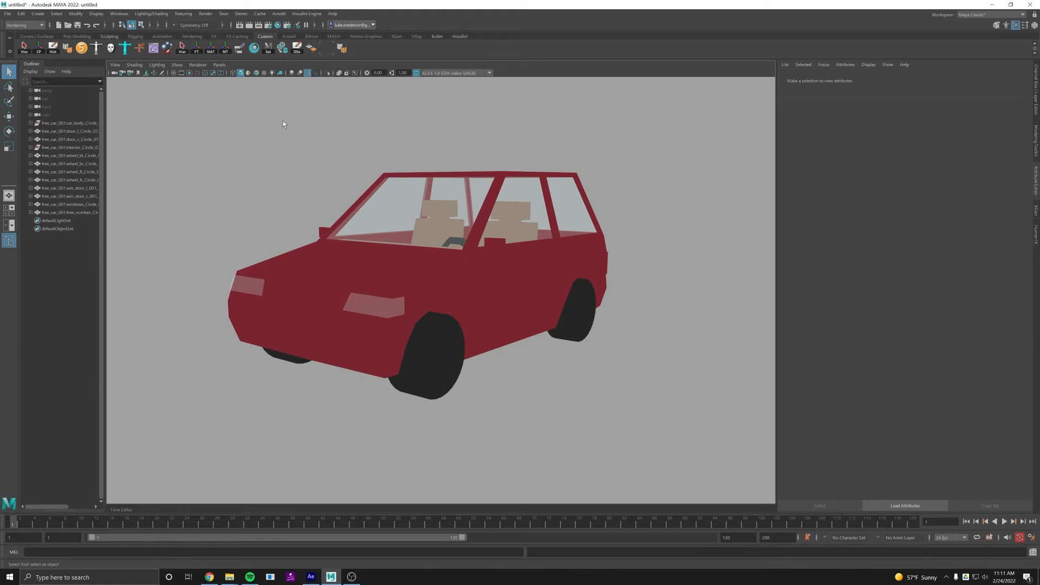
# Try blue, cyan, yellow and green as the 3D view background in the Color Settings, ending on green.
pyautogui.click(119, 13)
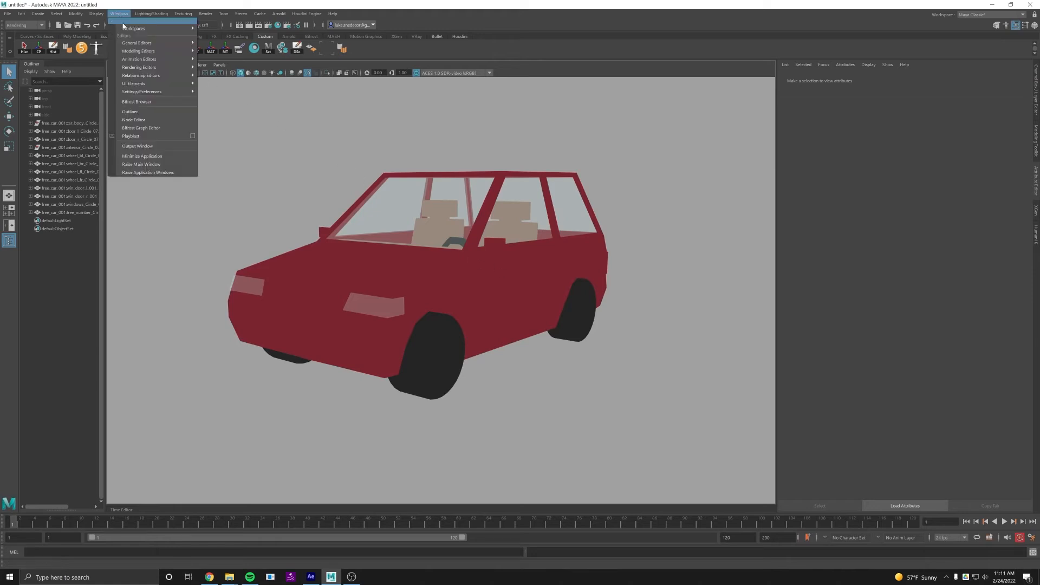
pyautogui.moveTo(174, 94)
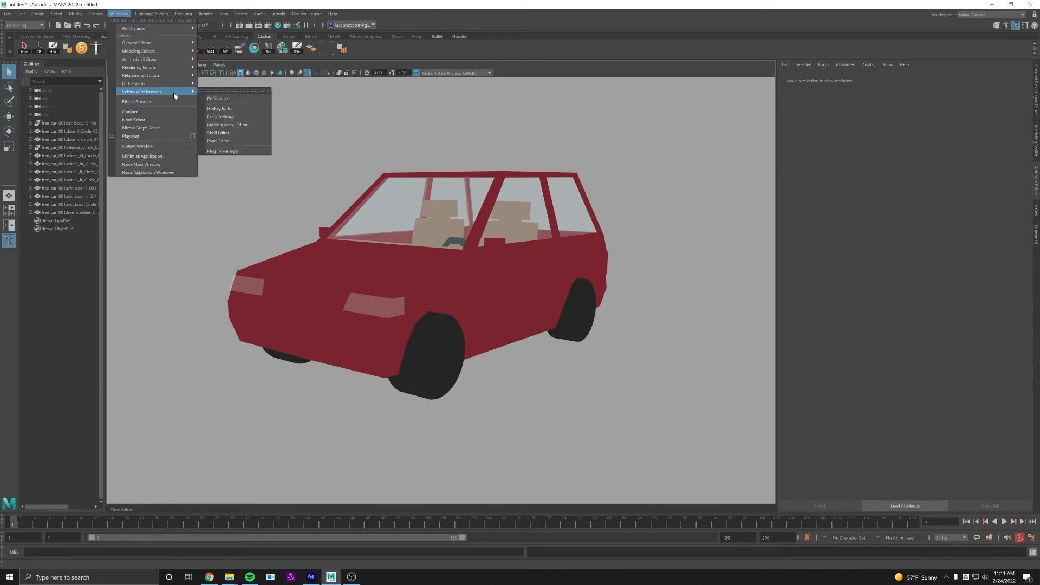
pyautogui.click(228, 117)
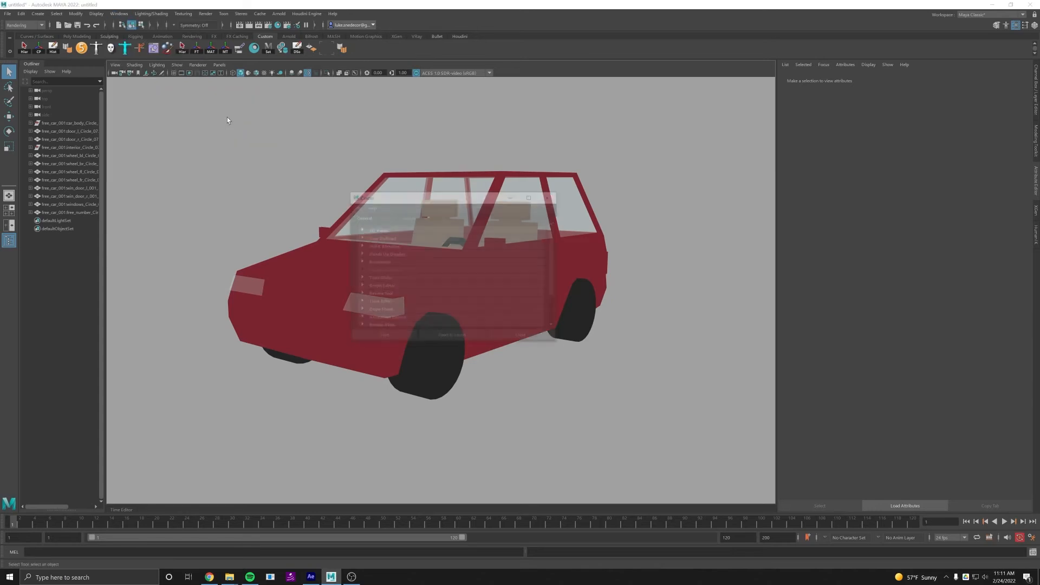
pyautogui.click(379, 235)
pyautogui.moveTo(404, 195); pyautogui.dragTo(615, 153)
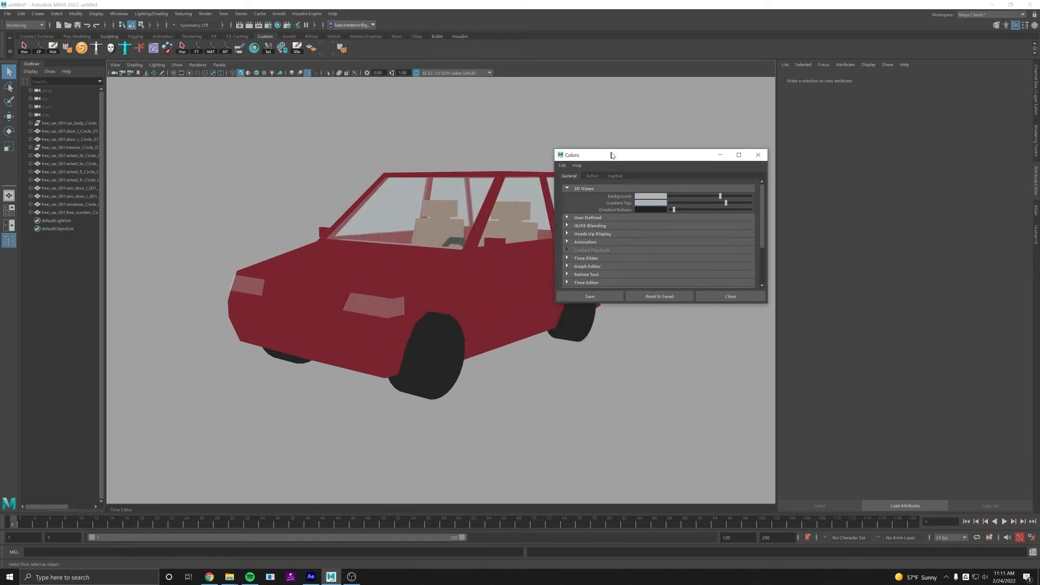
pyautogui.click(653, 195)
pyautogui.click(658, 172)
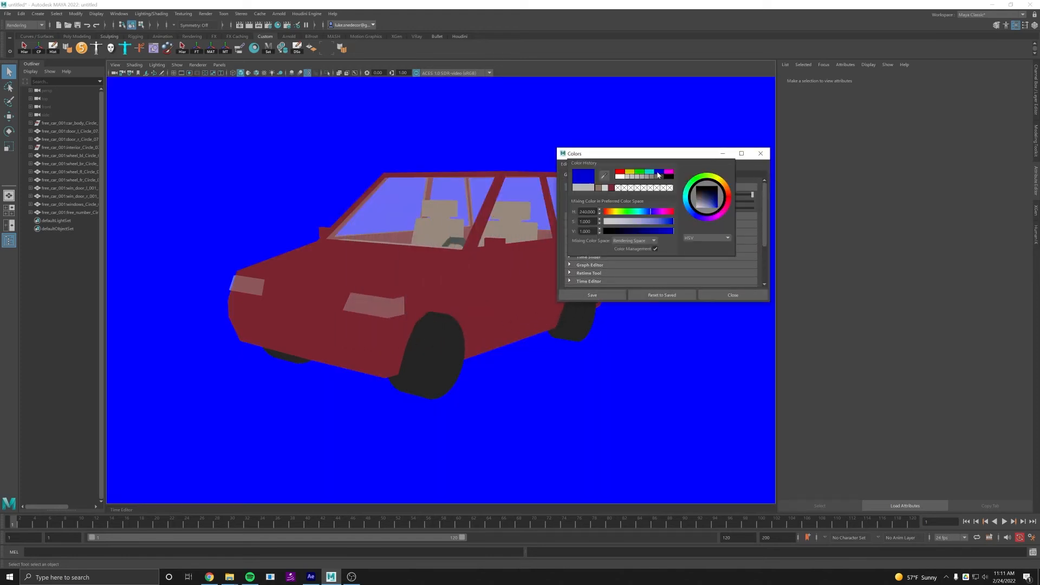
pyautogui.click(649, 172)
pyautogui.click(640, 172)
pyautogui.click(630, 172)
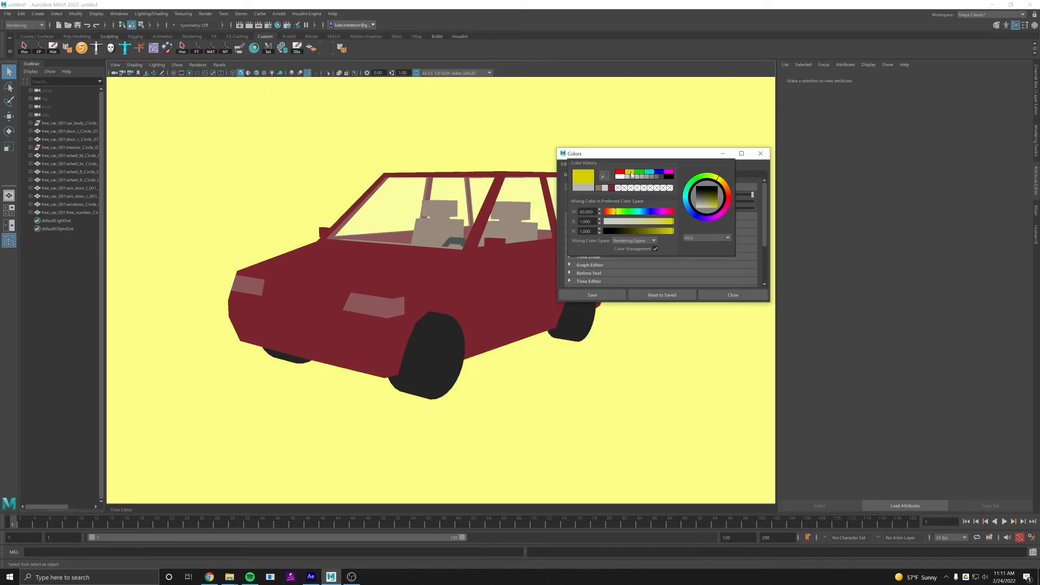
pyautogui.click(638, 173)
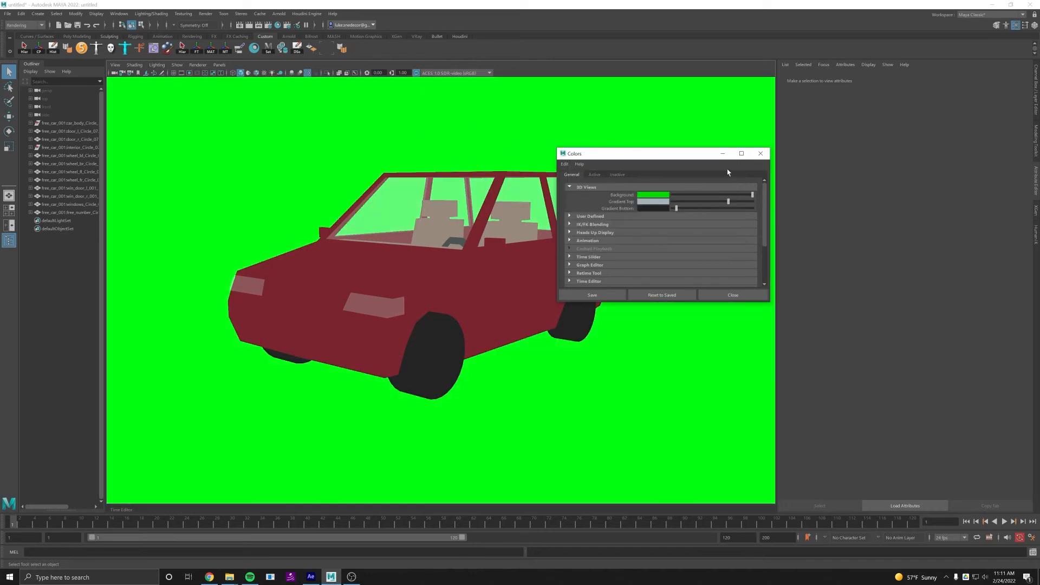
# Minimise the Colors window and return the viewport background to light grey.
pyautogui.moveTo(752, 194); pyautogui.dragTo(691, 195)
pyautogui.click(722, 153)
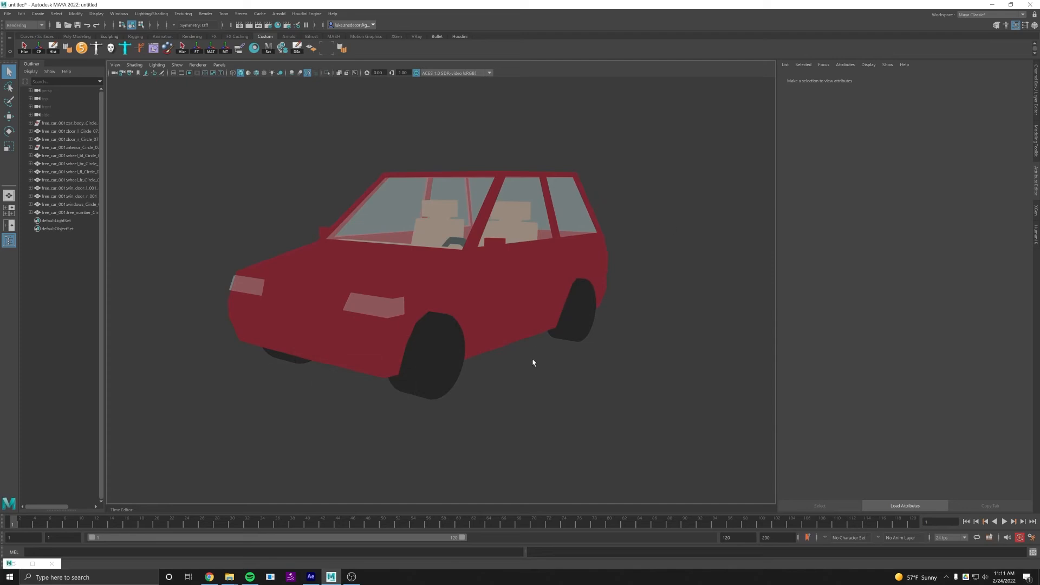
pyautogui.hotkey('alt', 'b')
# Open the Playblast options and enlarge the window so that all of its settings fit.
pyautogui.keyDown('alt'); pyautogui.moveTo(595, 367); pyautogui.dragTo(602, 386); pyautogui.keyUp('alt')
pyautogui.keyDown('alt'); pyautogui.moveTo(570, 467); pyautogui.dragTo(586, 304); pyautogui.keyUp('alt')
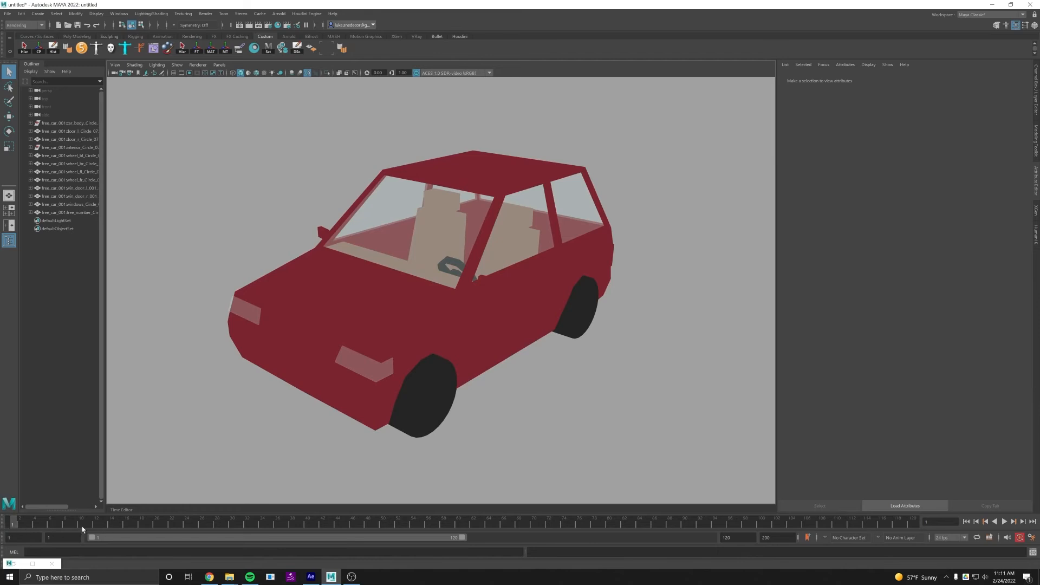
pyautogui.moveTo(16, 522); pyautogui.dragTo(66, 525)
pyautogui.rightClick(61, 526)
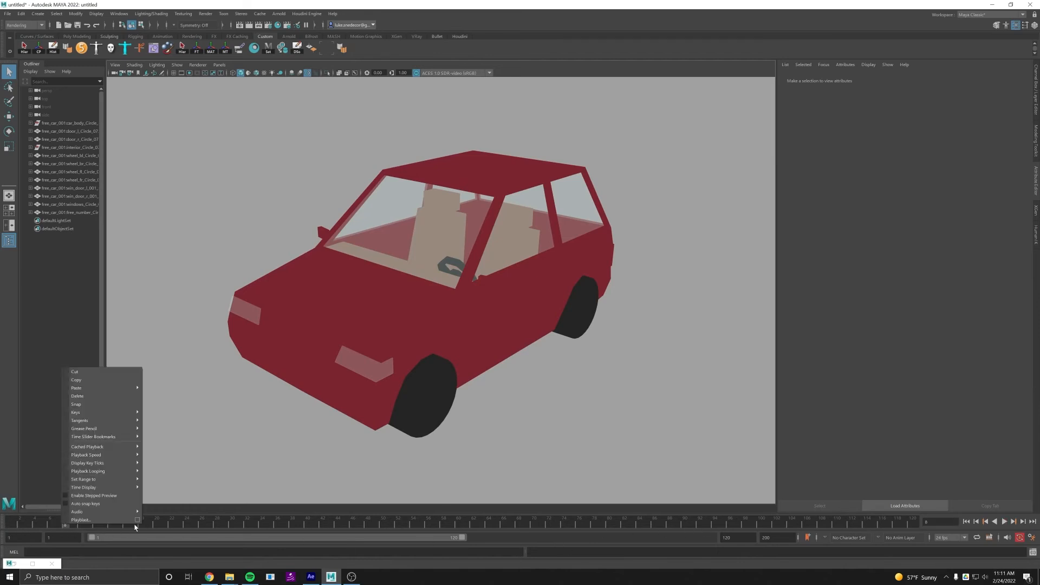
pyautogui.click(70, 520)
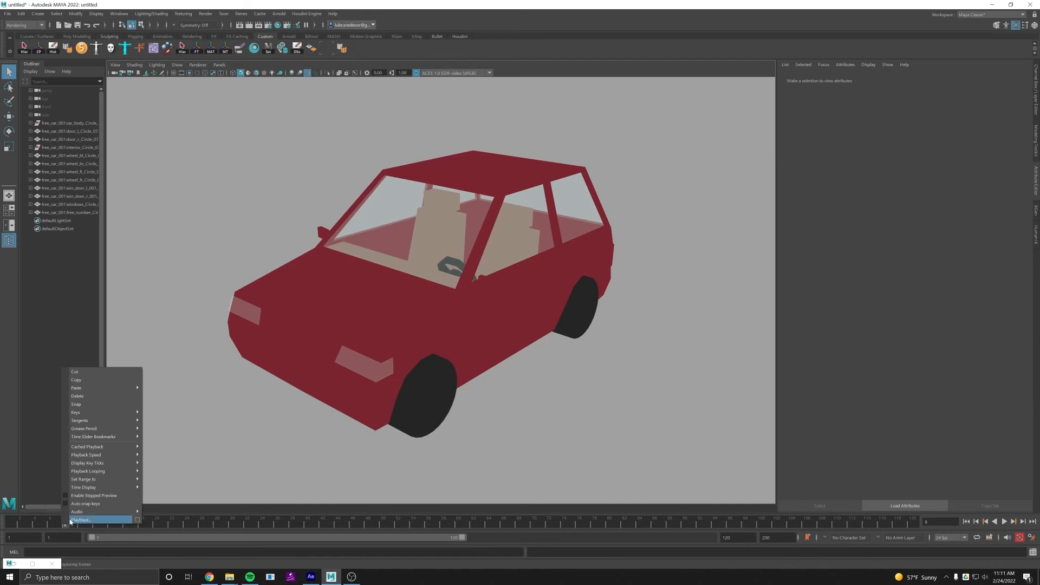
pyautogui.click(138, 520)
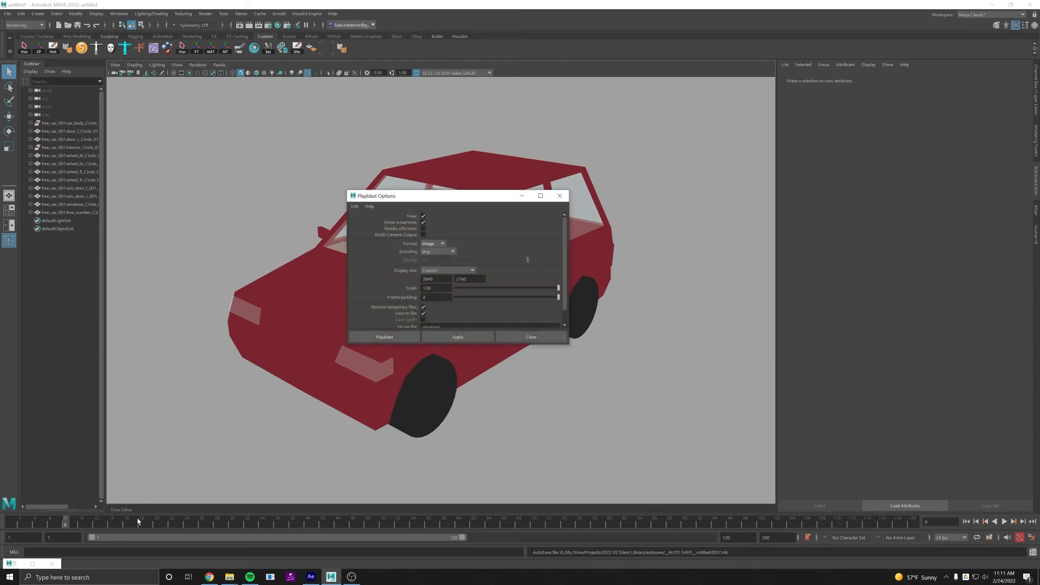
pyautogui.scroll(-1, 383, 259)
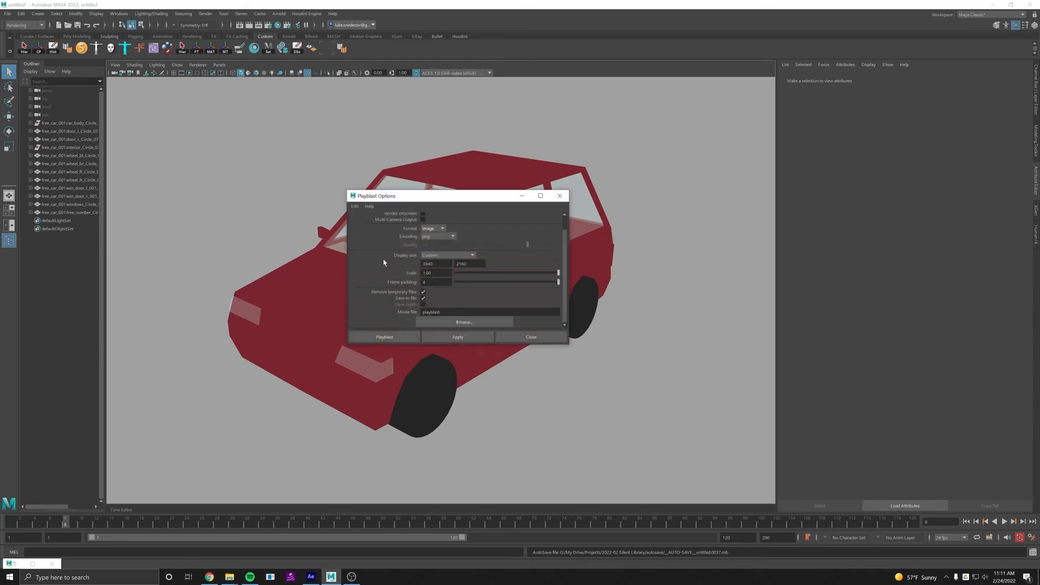
pyautogui.moveTo(491, 343); pyautogui.dragTo(491, 368)
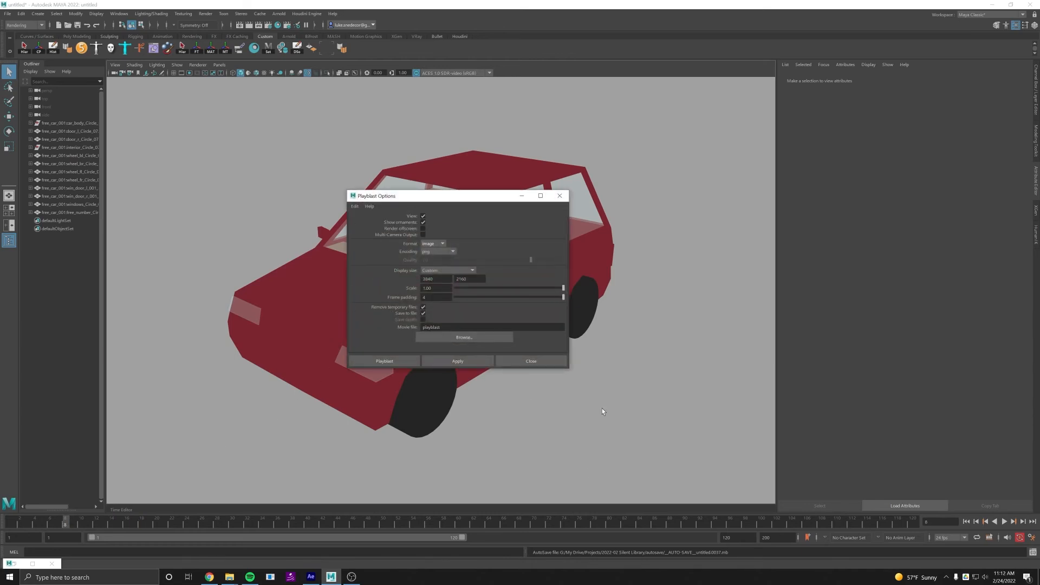
# Return to frame 1 and shorten the playback range to end at frame 2.
pyautogui.moveTo(65, 524); pyautogui.dragTo(12, 515)
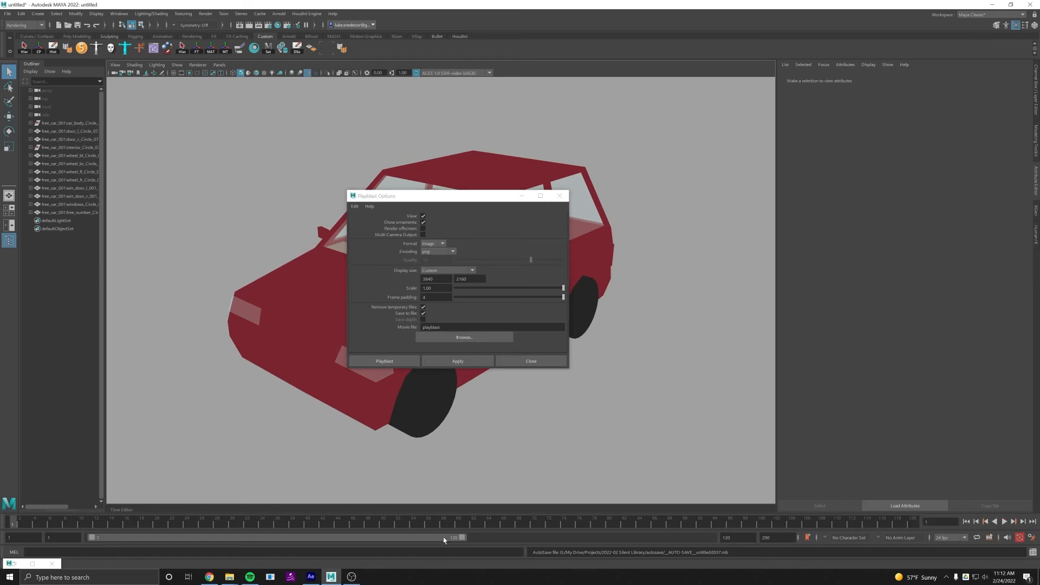
pyautogui.moveTo(463, 538); pyautogui.dragTo(83, 537)
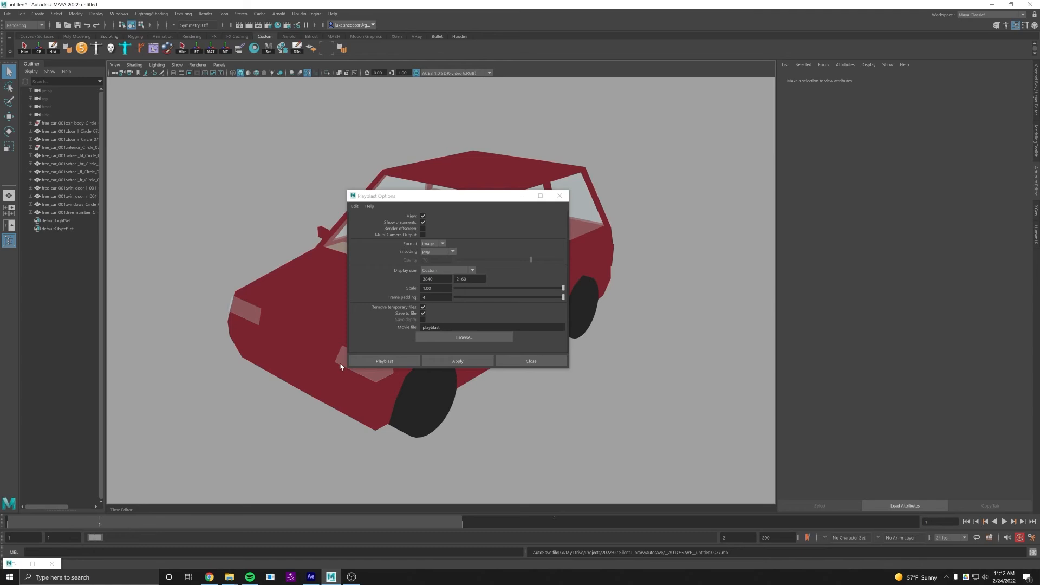
# Check the image encoding, custom display size and scale in the Playblast options, moving the window clear of the car.
pyautogui.click(434, 252)
pyautogui.click(434, 252)
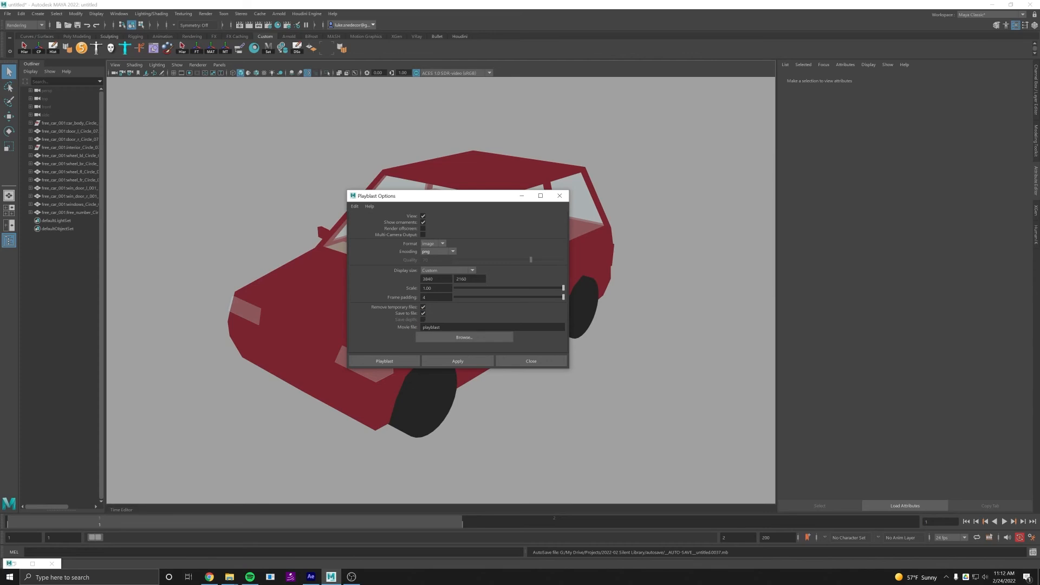
pyautogui.moveTo(440, 279); pyautogui.dragTo(403, 287)
pyautogui.moveTo(458, 196); pyautogui.dragTo(517, 170)
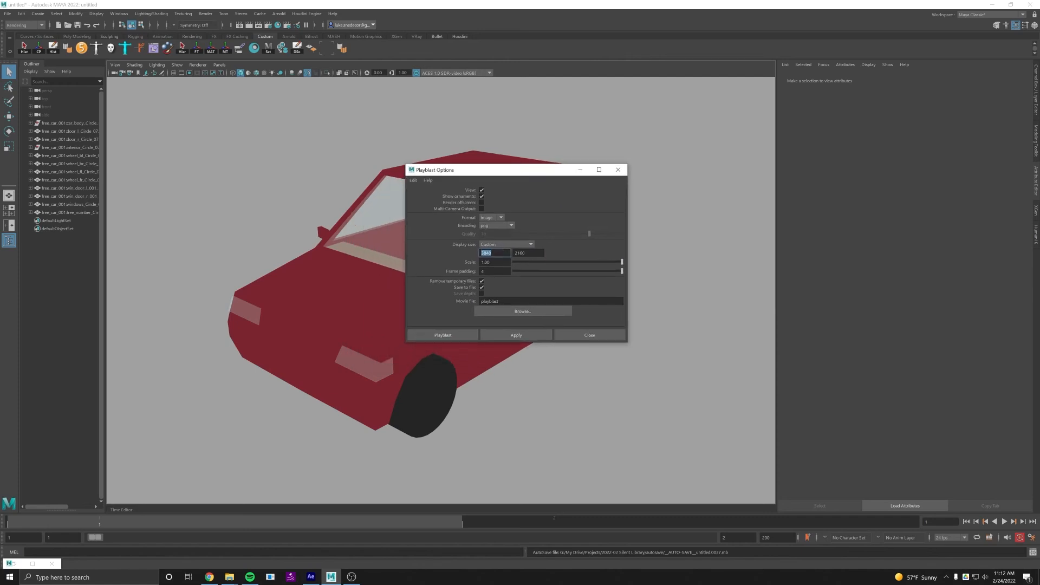
pyautogui.doubleClick(489, 262)
# Create a folder with the artist's full name in P02 Cartoon Modeling and set it as the playblast's output location.
pyautogui.click(502, 309)
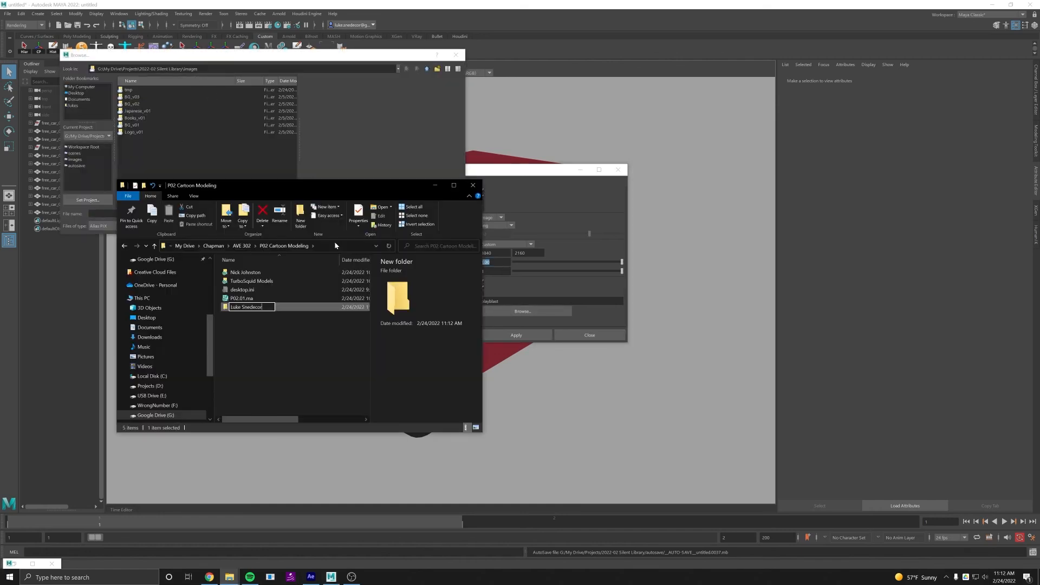
pyautogui.press('Return')
pyautogui.press('Return')
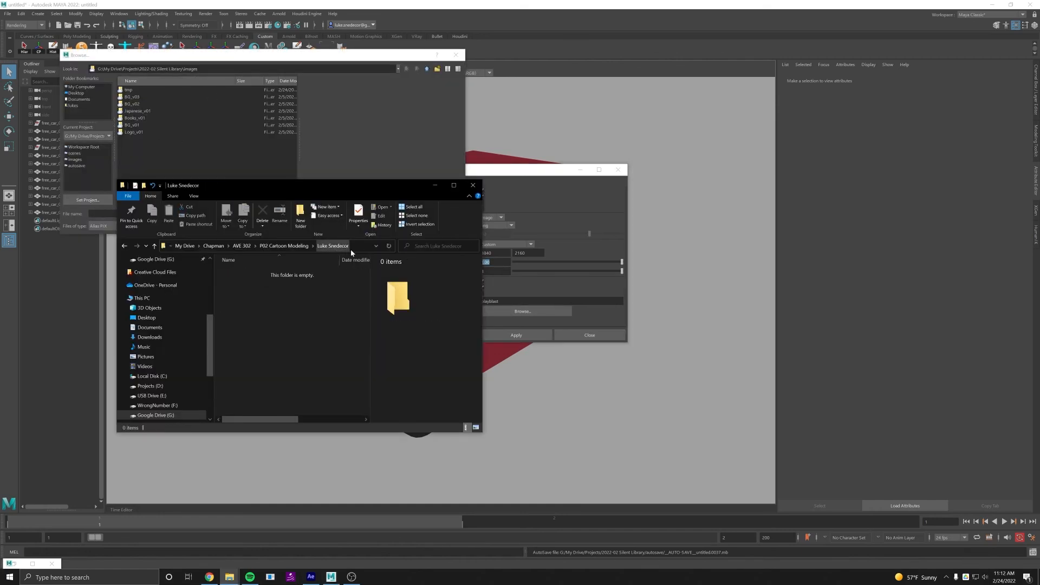
pyautogui.click(356, 248)
pyautogui.hotkey('ctrl', 'c')
pyautogui.click(320, 70)
pyautogui.hotkey('ctrl', 'a')
pyautogui.hotkey('ctrl', 'v')
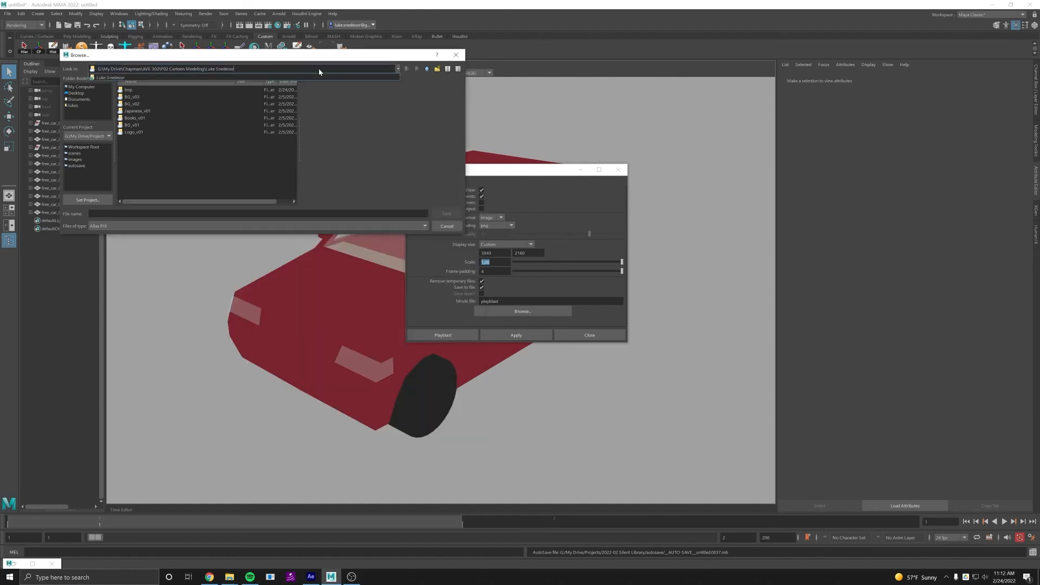
pyautogui.press('Return')
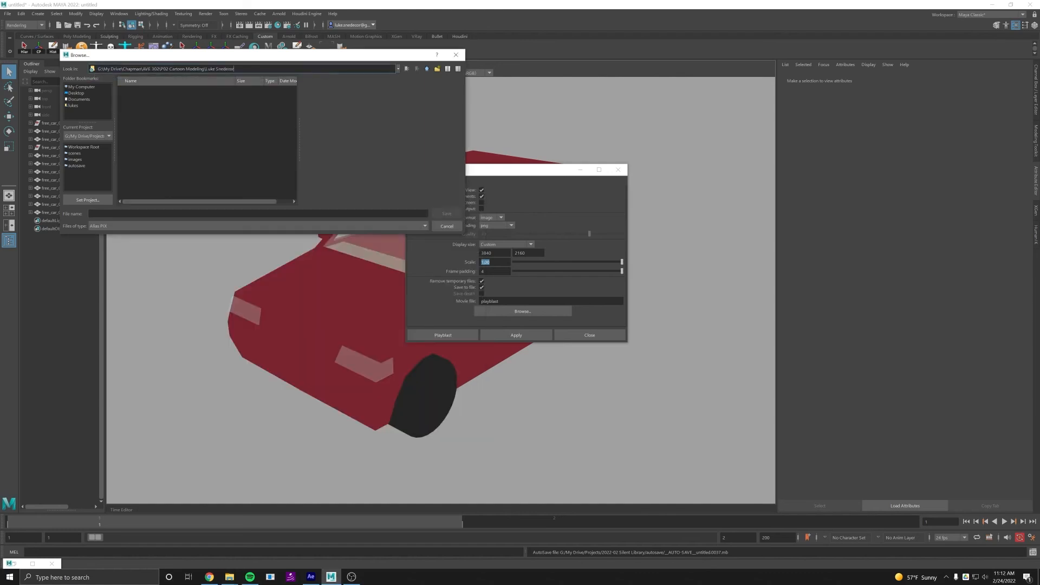
# Set the playblast's output file type to PNG and name the file Car.png.
pyautogui.click(202, 227)
pyautogui.click(153, 275)
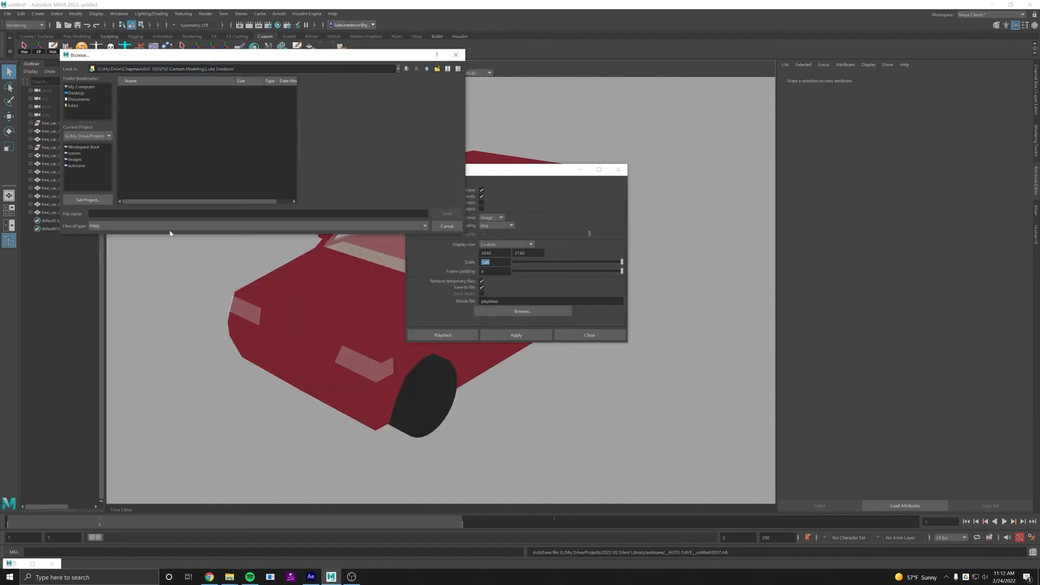
pyautogui.click(170, 214)
pyautogui.write('Car')
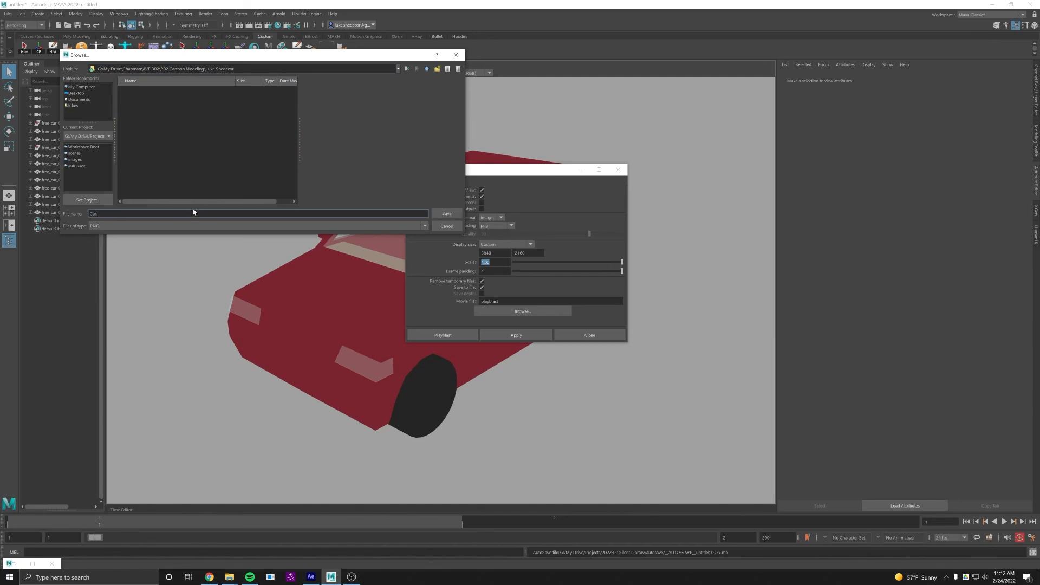
pyautogui.write('.png')
pyautogui.press('Return')
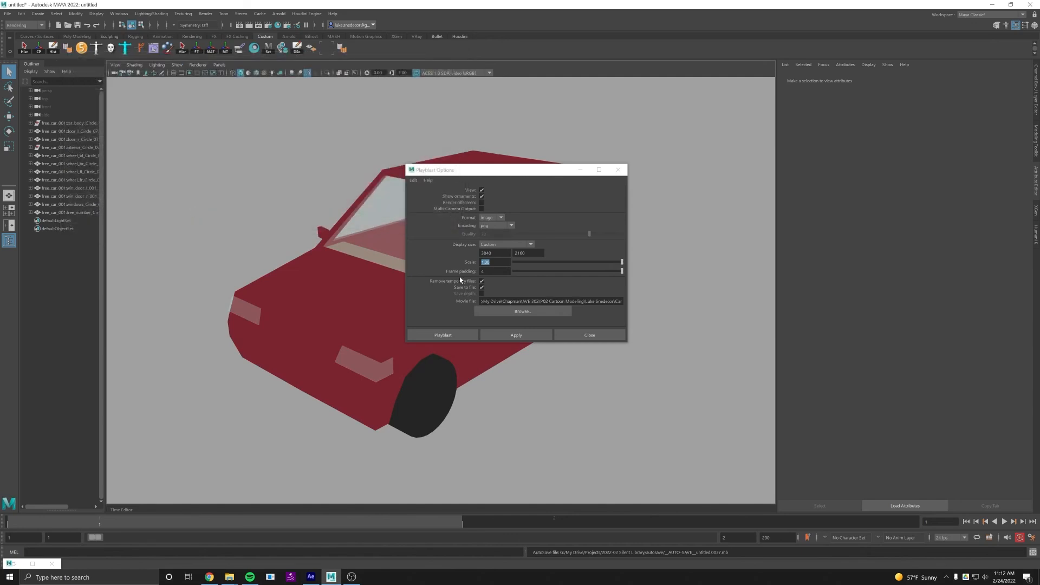
# Run the playblast and close the image viewer it opens.
pyautogui.click(449, 334)
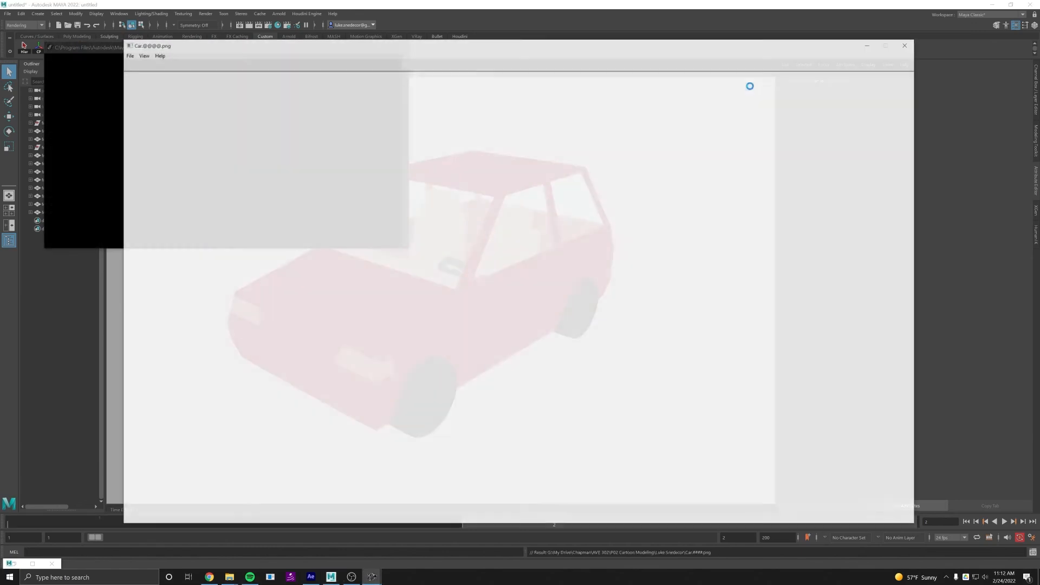
pyautogui.click(904, 46)
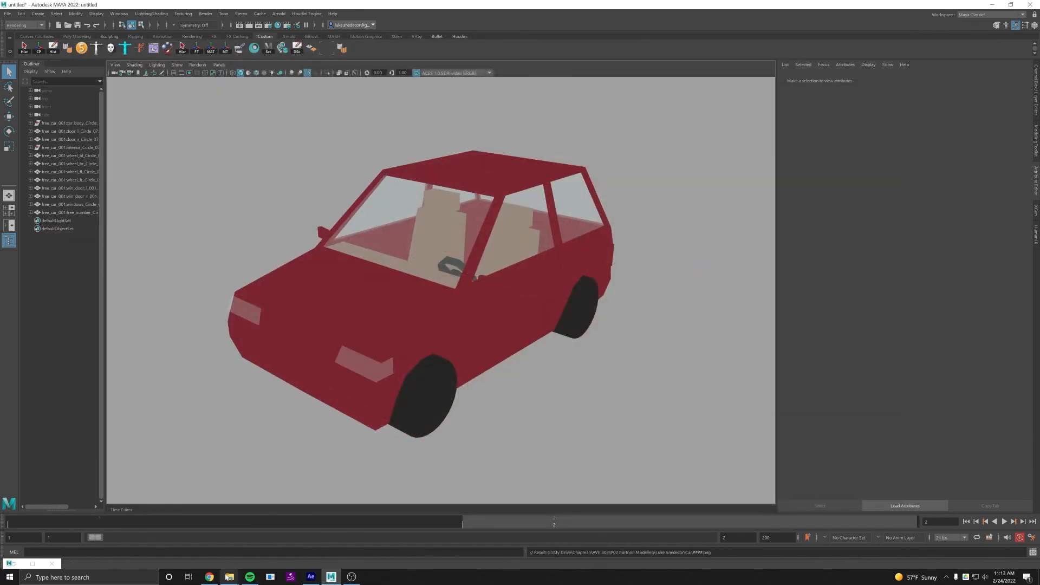
# Switch to File Explorer, inspect the exported Car.0002.png in Photos, and return to Maya.
pyautogui.moveTo(228, 577)
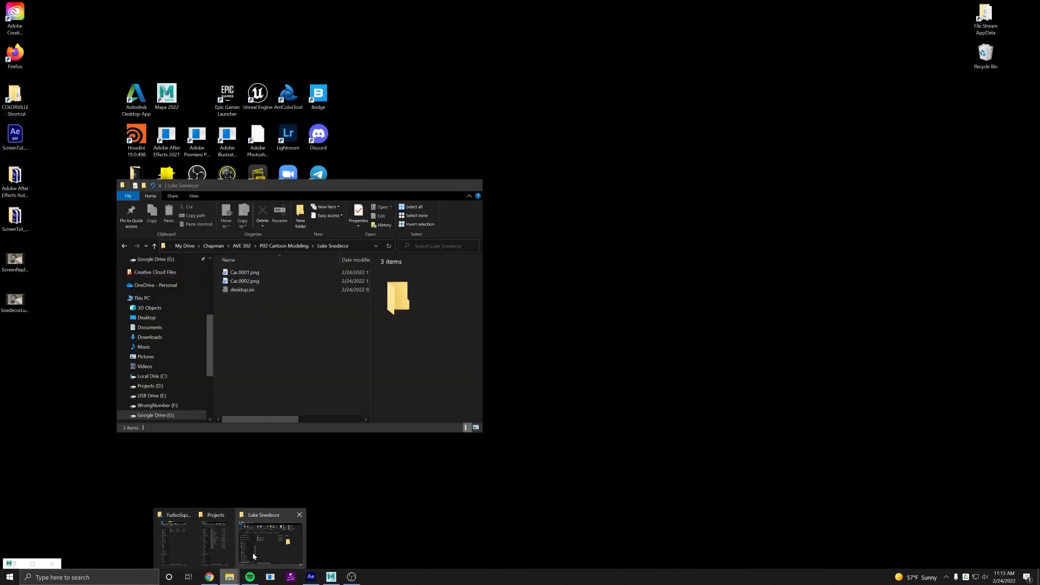
pyautogui.click(252, 552)
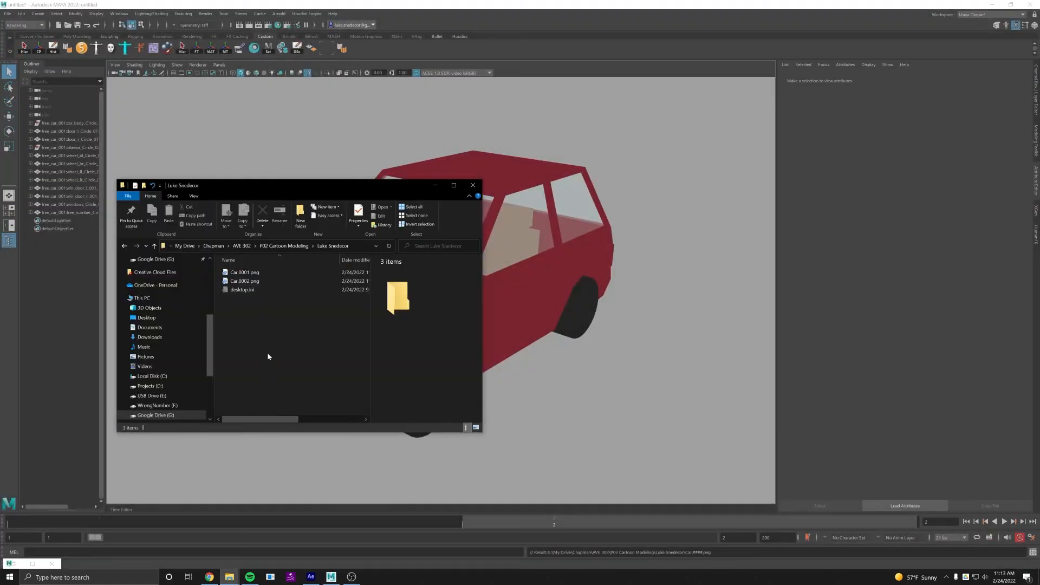
pyautogui.doubleClick(271, 281)
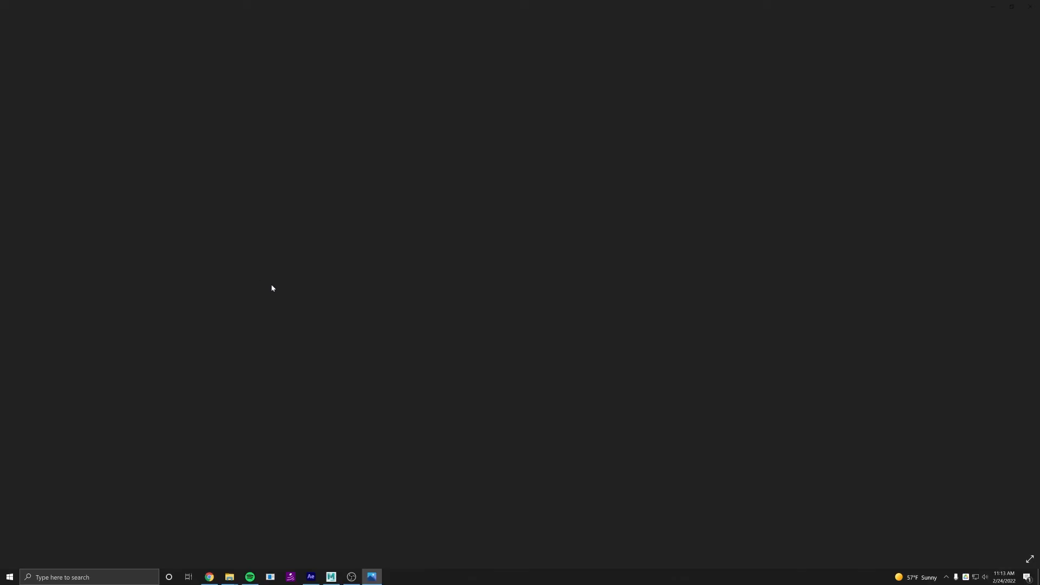
pyautogui.doubleClick(635, 3)
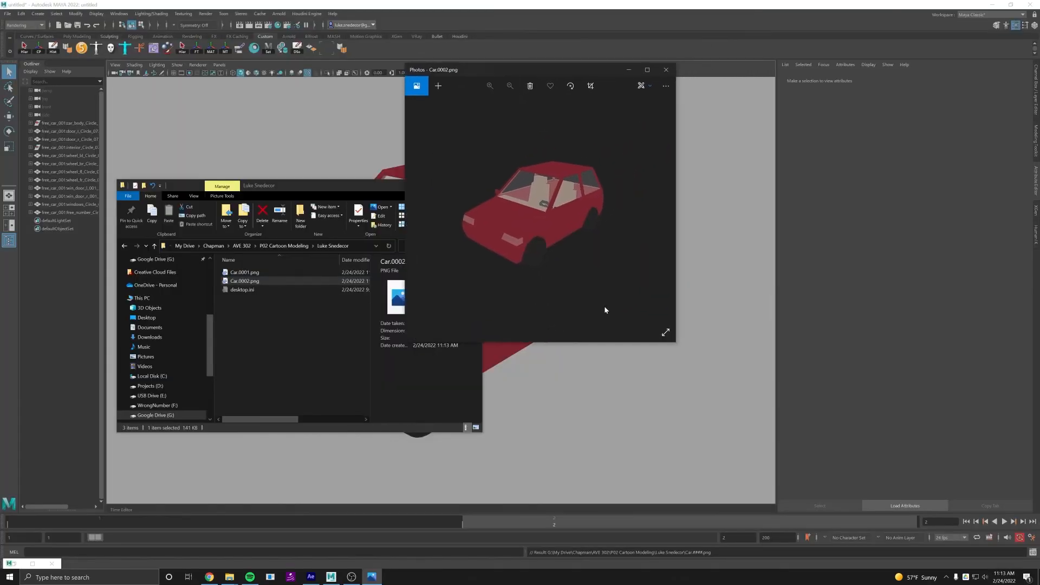
pyautogui.moveTo(679, 344); pyautogui.dragTo(876, 404)
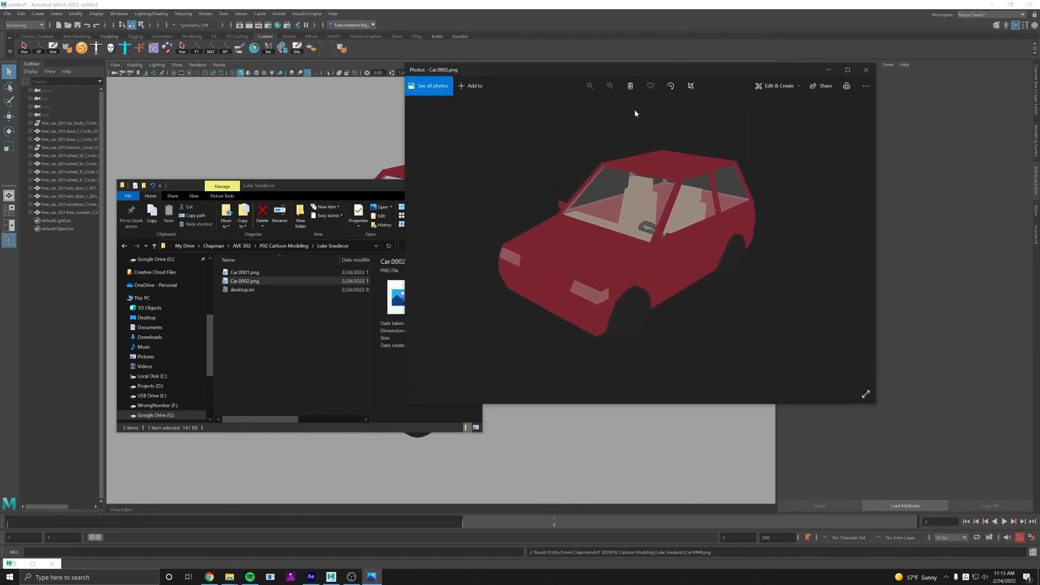
pyautogui.moveTo(647, 69); pyautogui.dragTo(568, 62)
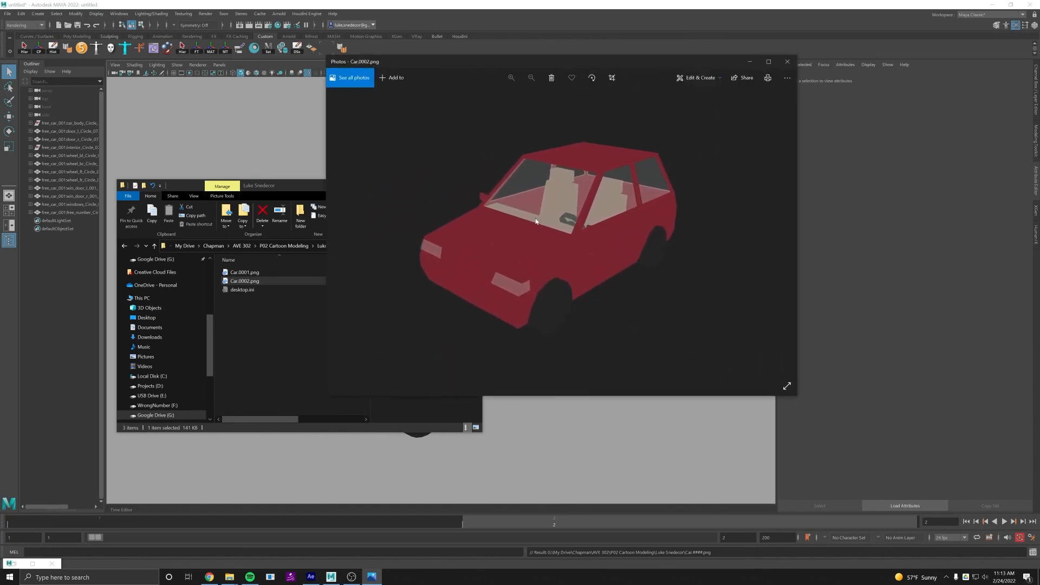
pyautogui.click(751, 63)
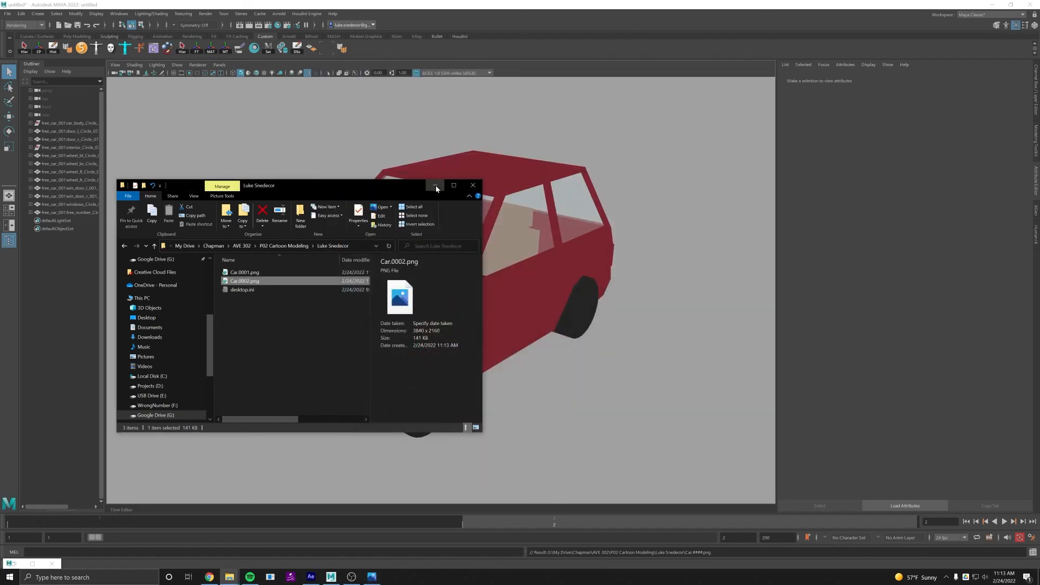
pyautogui.click(436, 186)
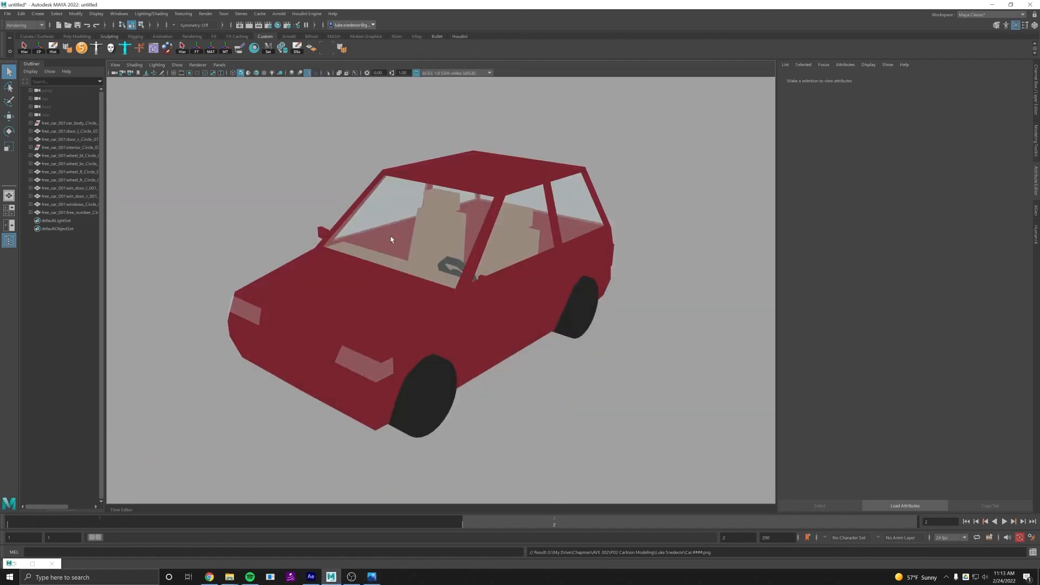
# Examine possible shots of the car's seats and windows with the resolution gate on, and hide the gate after returning to the exterior.
pyautogui.keyDown('alt'); pyautogui.moveTo(391, 240); pyautogui.dragTo(789, 255, button='right'); pyautogui.keyUp('alt')
pyautogui.keyDown('alt'); pyautogui.moveTo(542, 205); pyautogui.dragTo(506, 420, button='middle'); pyautogui.keyUp('alt')
pyautogui.keyDown('alt'); pyautogui.moveTo(506, 420); pyautogui.dragTo(476, 363); pyautogui.keyUp('alt')
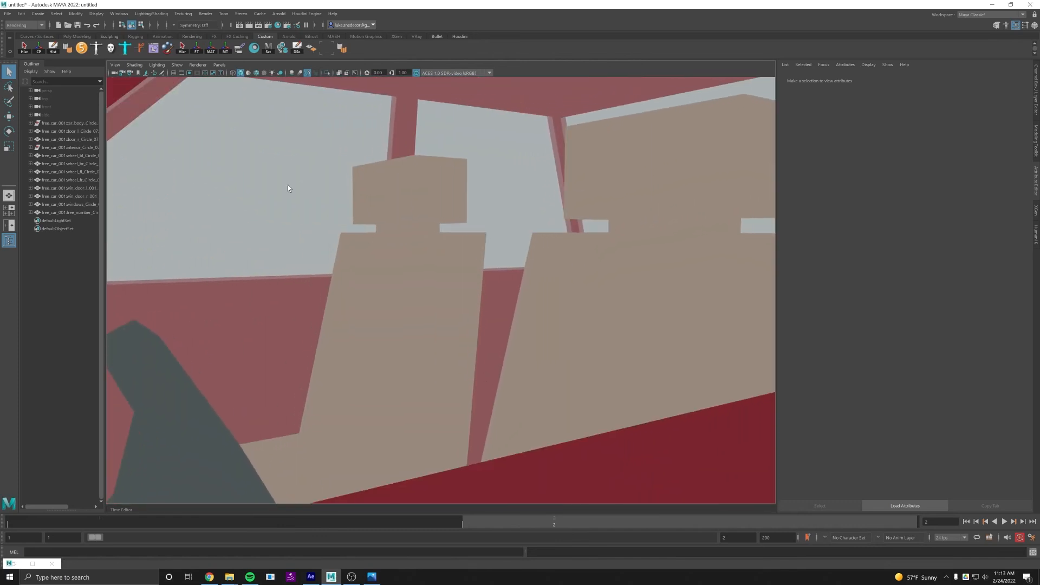
pyautogui.click(190, 74)
pyautogui.scroll(4, 459, 216)
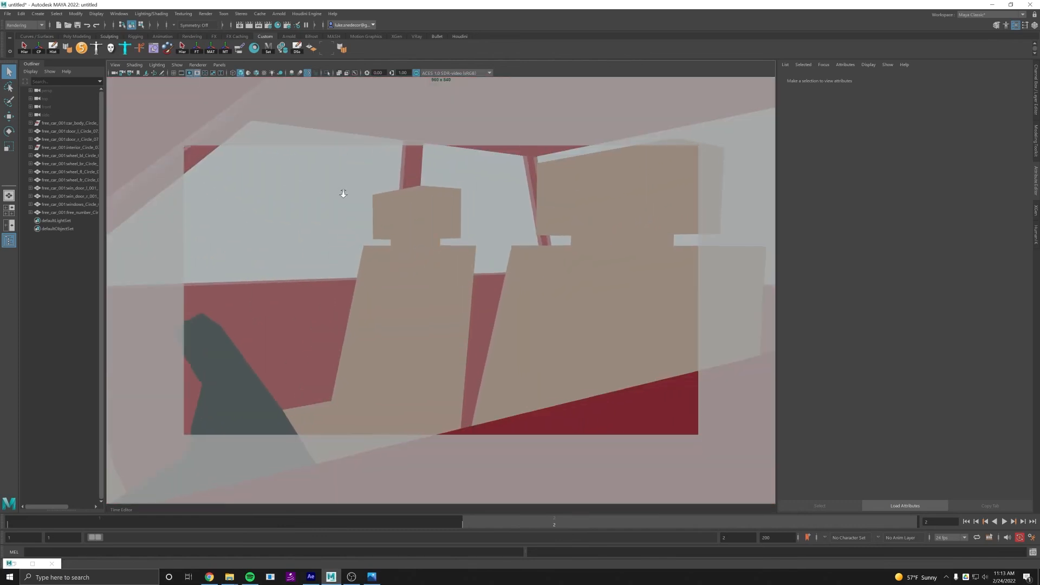
pyautogui.keyDown('alt'); pyautogui.moveTo(459, 215); pyautogui.dragTo(520, 281, button='middle'); pyautogui.keyUp('alt')
pyautogui.scroll(-3, 528, 293)
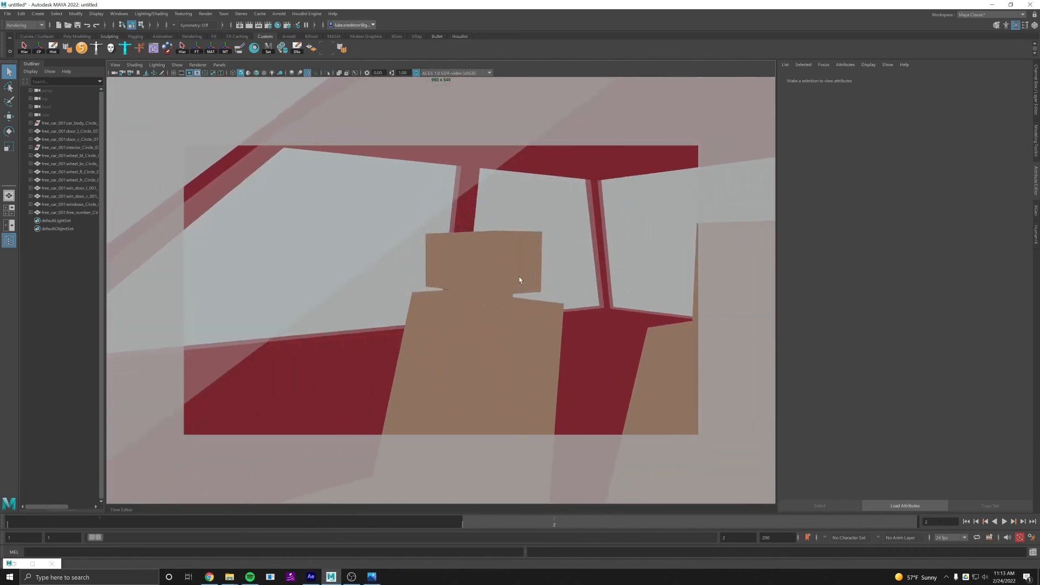
pyautogui.keyDown('alt'); pyautogui.moveTo(520, 281); pyautogui.dragTo(507, 272); pyautogui.keyUp('alt')
pyautogui.keyDown('alt'); pyautogui.moveTo(507, 272); pyautogui.dragTo(552, 256, button='middle'); pyautogui.keyUp('alt')
pyautogui.scroll(2, 499, 251)
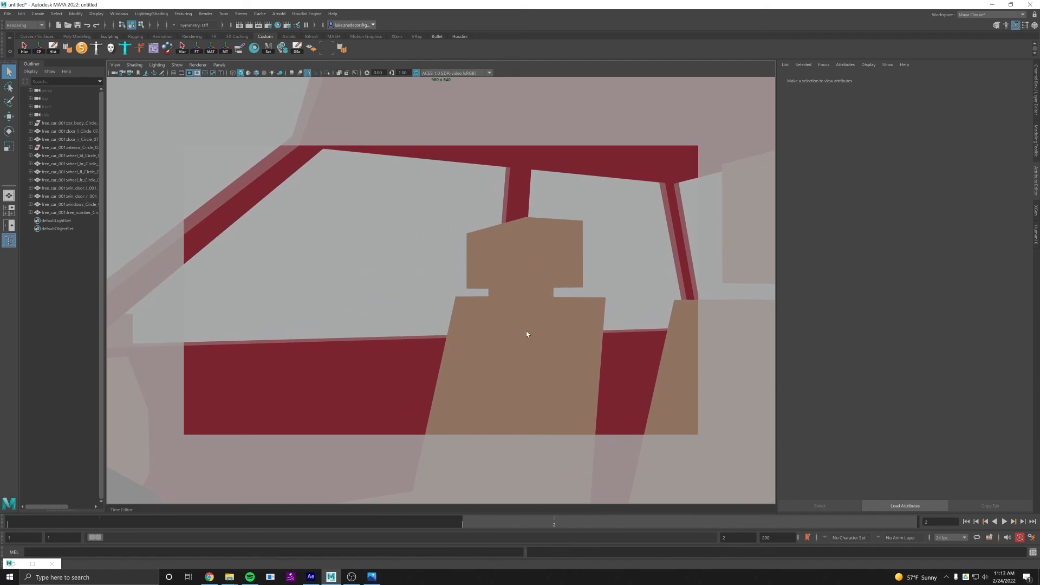
pyautogui.keyDown('alt'); pyautogui.moveTo(575, 308); pyautogui.dragTo(400, 287, button='right'); pyautogui.keyUp('alt')
pyautogui.keyDown('alt'); pyautogui.moveTo(387, 271); pyautogui.dragTo(324, 157); pyautogui.keyUp('alt')
pyautogui.click(197, 72)
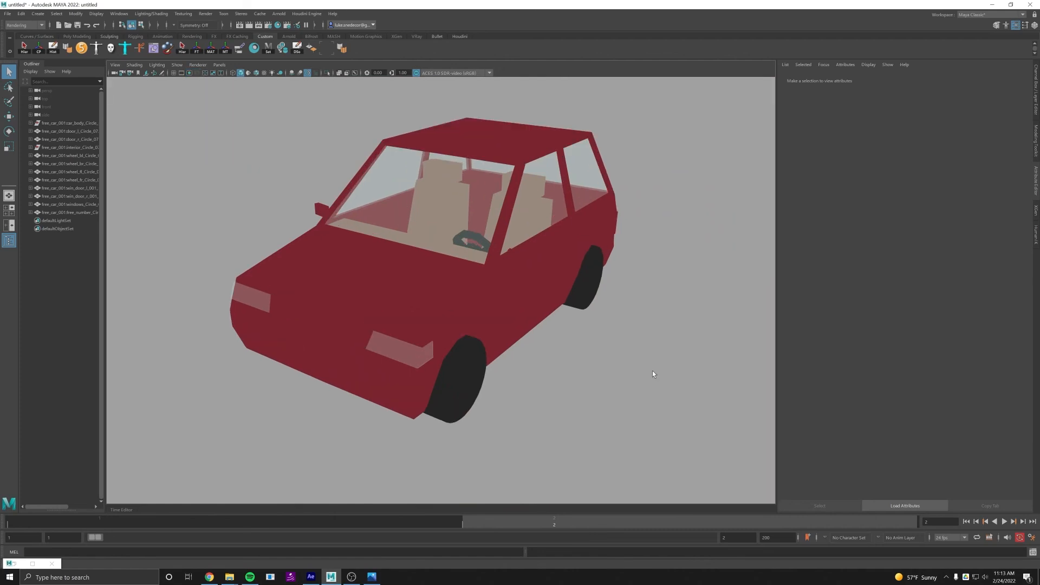
# Save the scene as Car.ma in the artist's named folder inside P02 Cartoon Modeling.
pyautogui.hotkey('ctrl', 's')
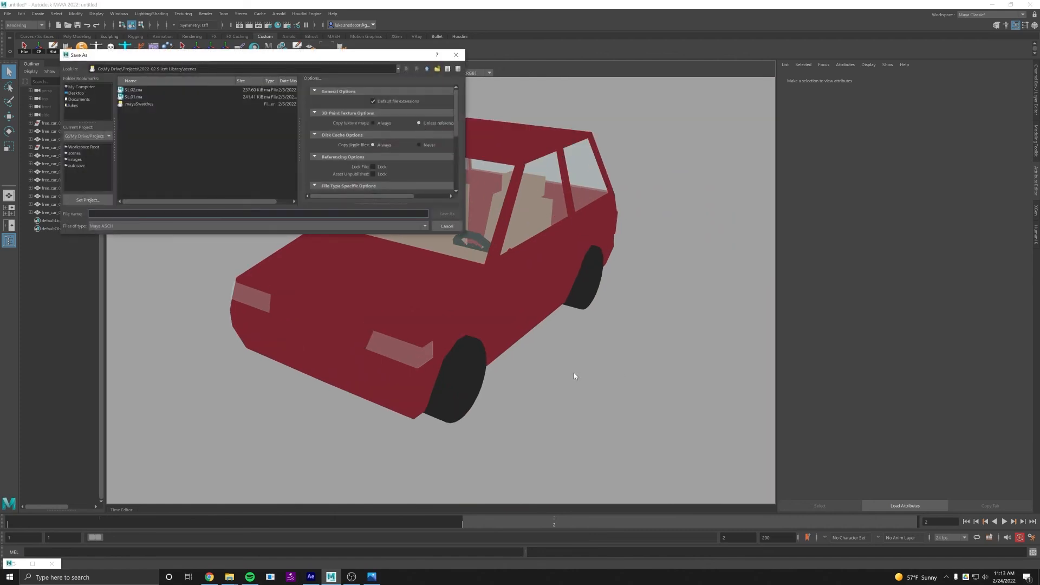
pyautogui.write('Car.ma')
pyautogui.click(258, 69)
pyautogui.hotkey('ctrl', 'a')
pyautogui.write('G:\\My Drive\\Chapman\\AVE 302\\P02 Cartoon Modeling\\Luke Snedecor')
pyautogui.press('Return')
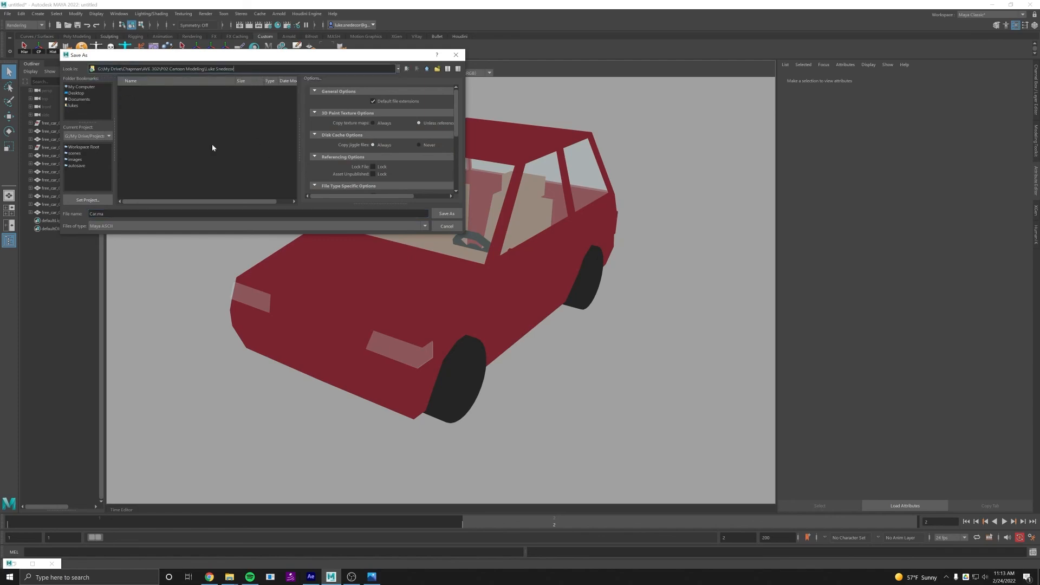